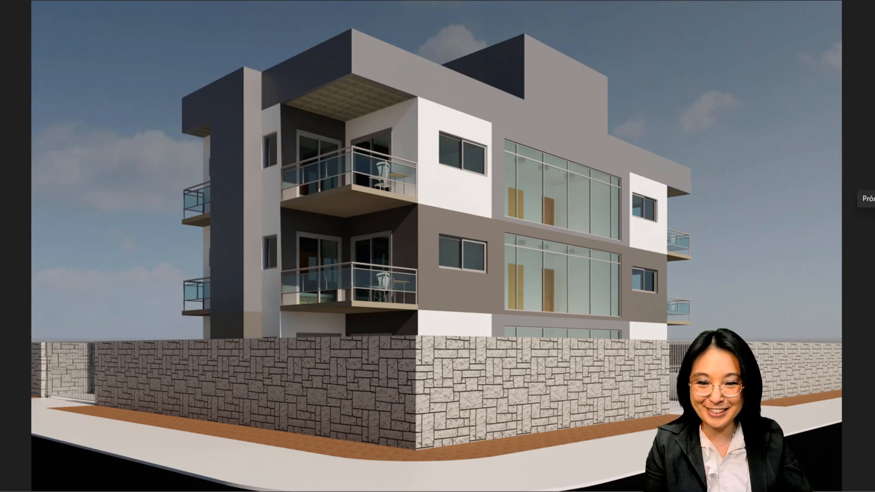
{"action": "left_click", "coordinate": [873, 212]}
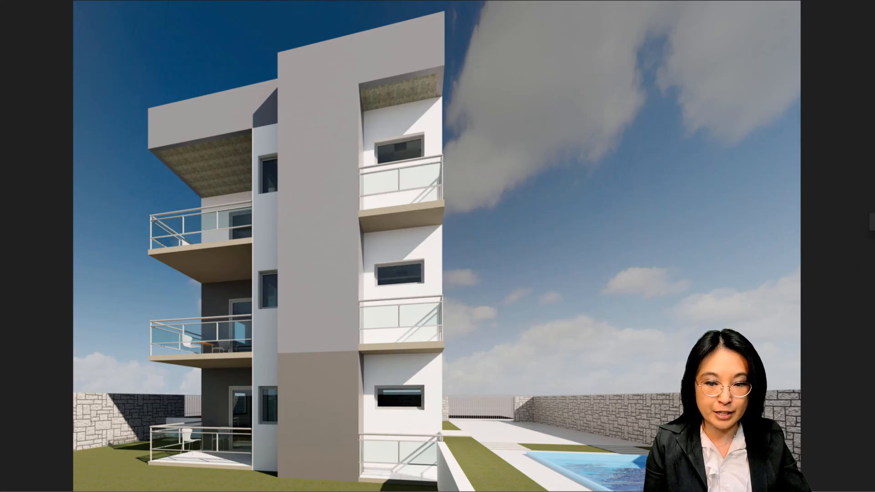
{"action": "left_click", "coordinate": [872, 222]}
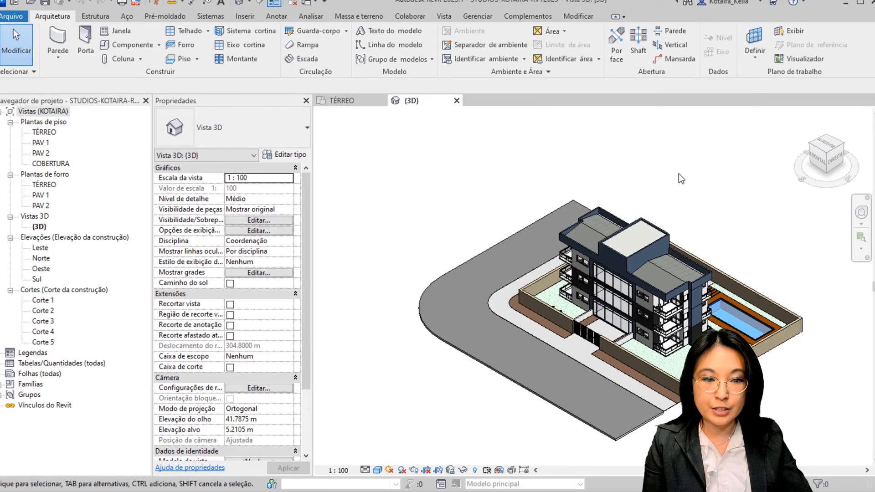
{"action": "middle_click_drag", "start_coordinate": [732, 272], "coordinate": [638, 223]}
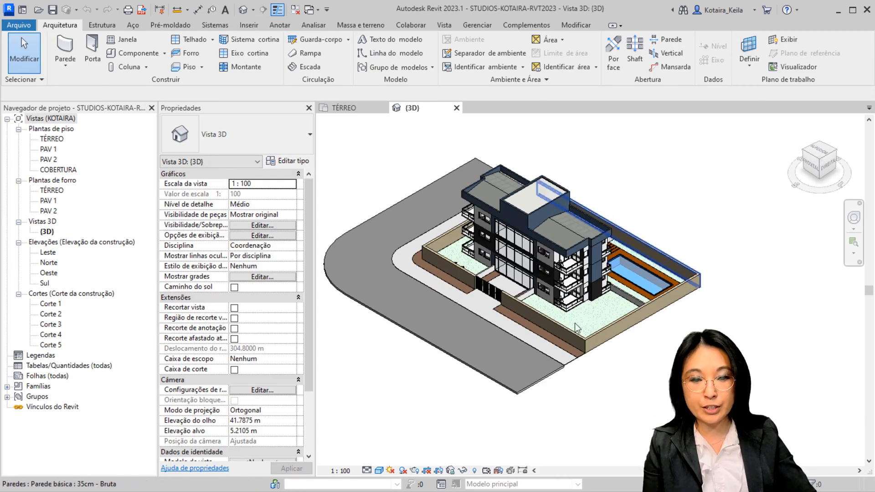
{"action": "scroll", "coordinate": [544, 282], "scroll_direction": "up", "scroll_amount": 5}
{"action": "scroll", "coordinate": [523, 414], "scroll_direction": "down", "scroll_amount": 3}
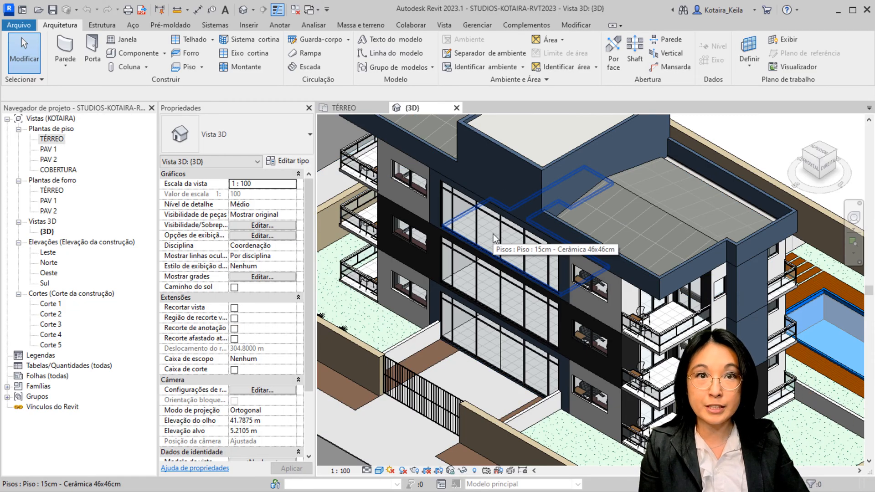
Duplicate the ground-floor plan view TÉRREO without detailing and rename the copy IMPLANTAÇÃO
{"action": "right_click", "coordinate": [58, 142]}
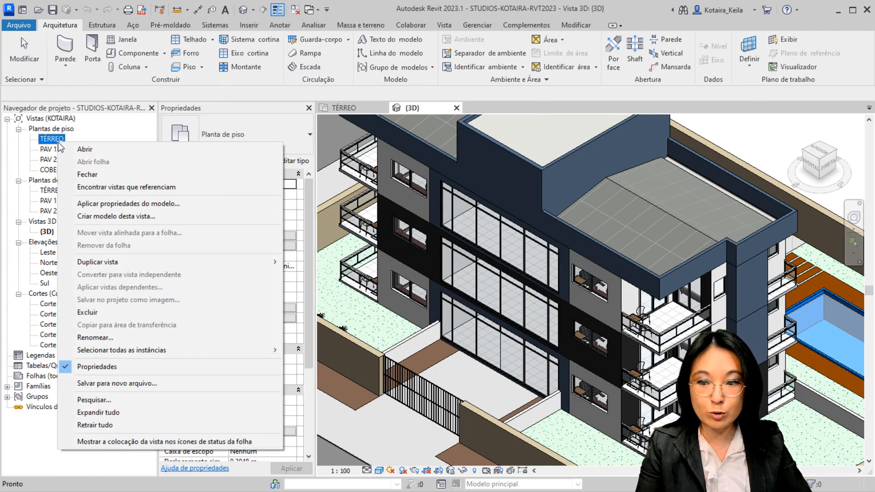
{"action": "mouse_move", "coordinate": [111, 261]}
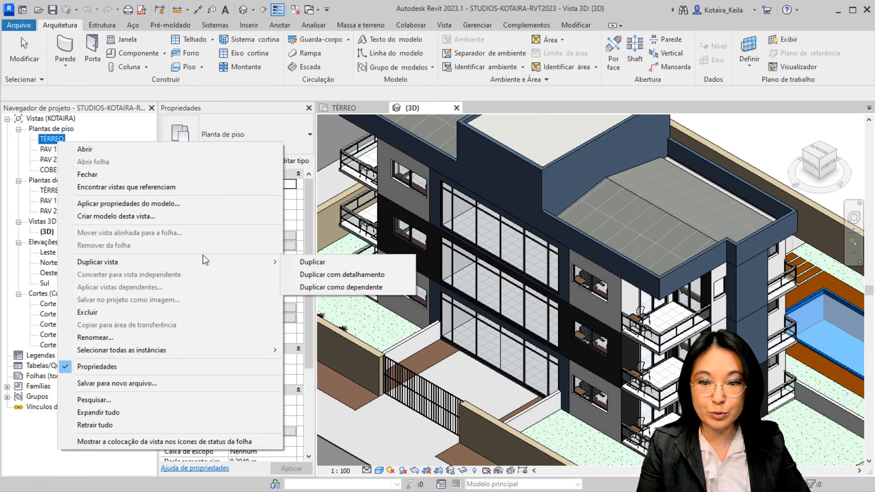
{"action": "left_click", "coordinate": [322, 262]}
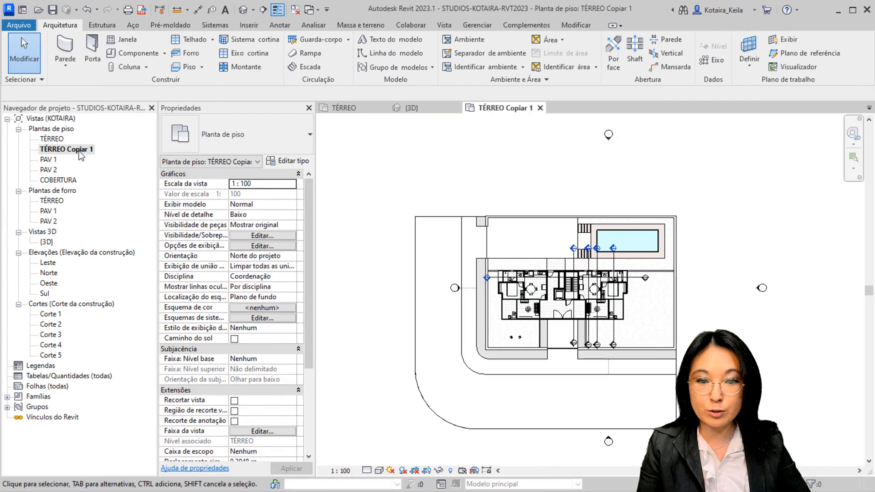
{"action": "left_click", "coordinate": [79, 152]}
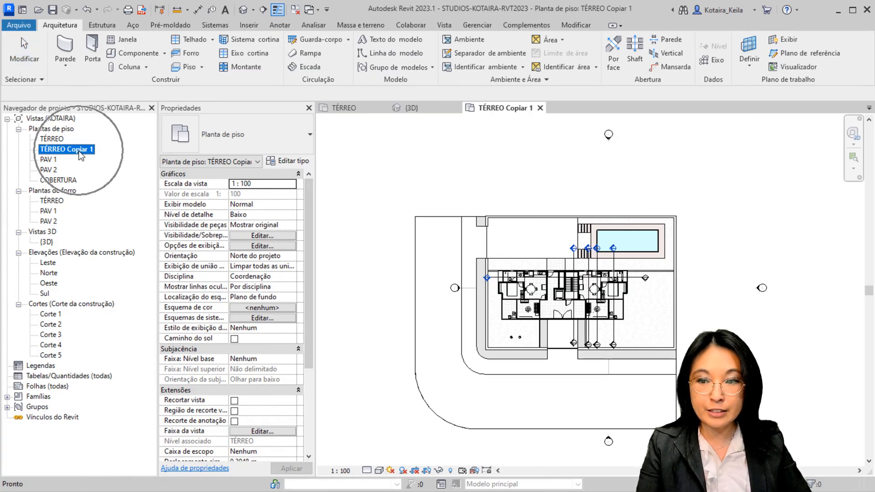
{"action": "key", "text": "F2"}
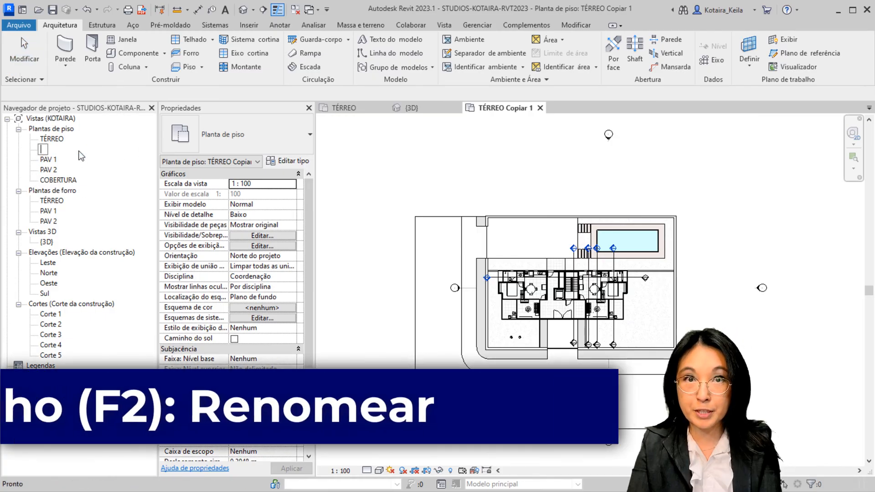
{"action": "type", "text": "IMPLANT"}
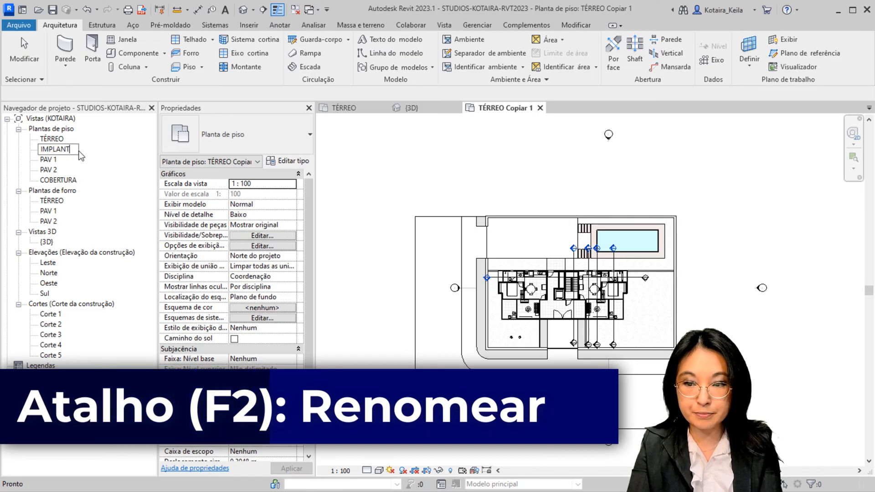
{"action": "type", "text": "AÇÃO"}
{"action": "key", "text": "Return"}
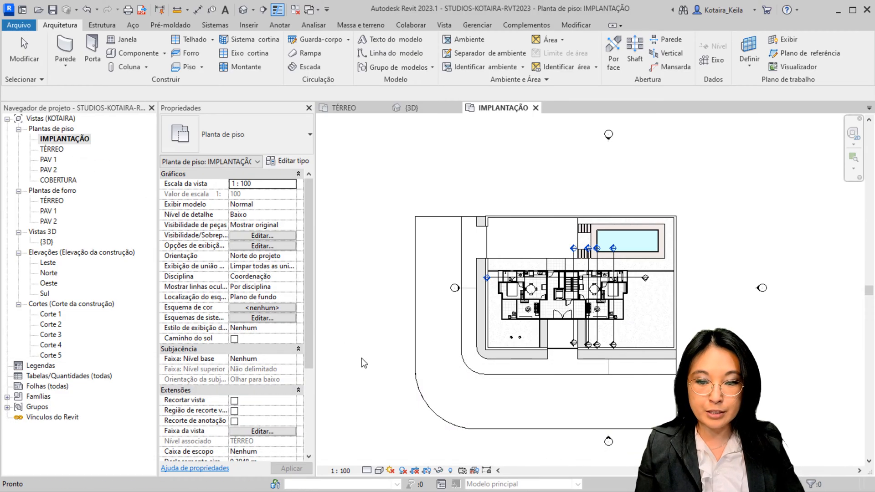
In the view range of the IMPLANTAÇÃO plan, set the top, bottom and view depth levels to Ilimitada
{"action": "left_click", "coordinate": [257, 431]}
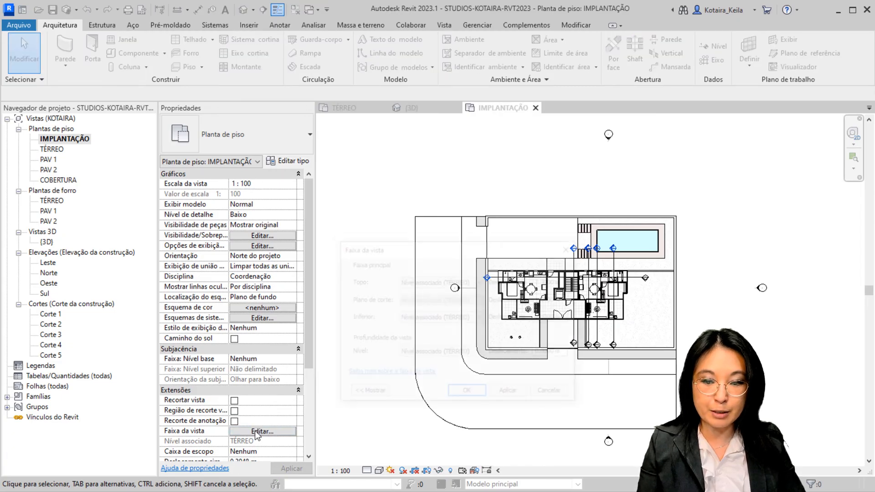
{"action": "left_click_drag", "start_coordinate": [455, 248], "coordinate": [395, 117]}
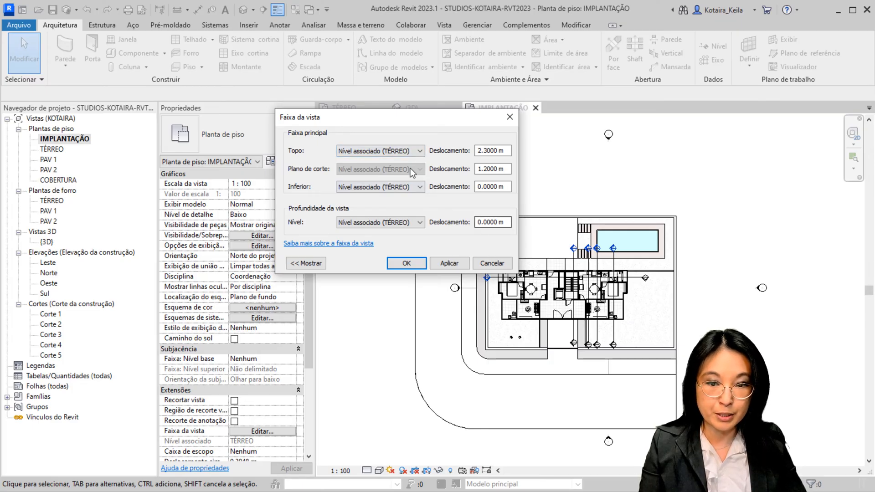
{"action": "left_click", "coordinate": [397, 151]}
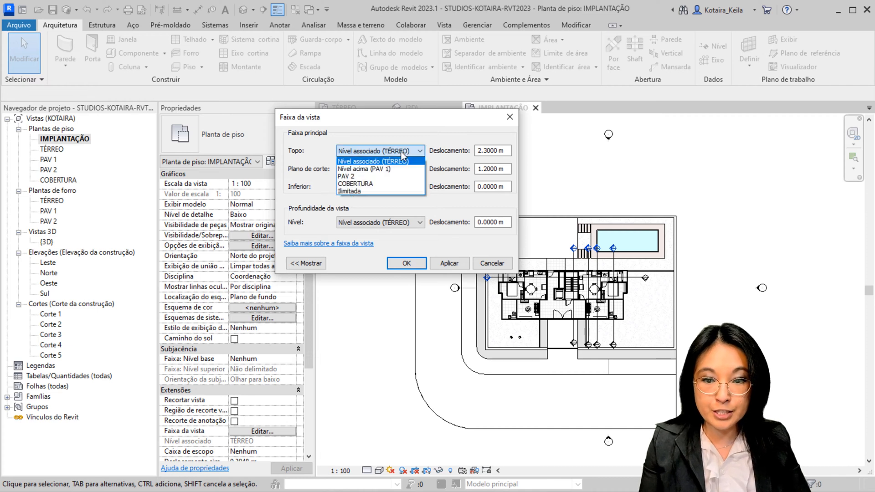
{"action": "left_click", "coordinate": [374, 192]}
{"action": "left_click", "coordinate": [378, 187]}
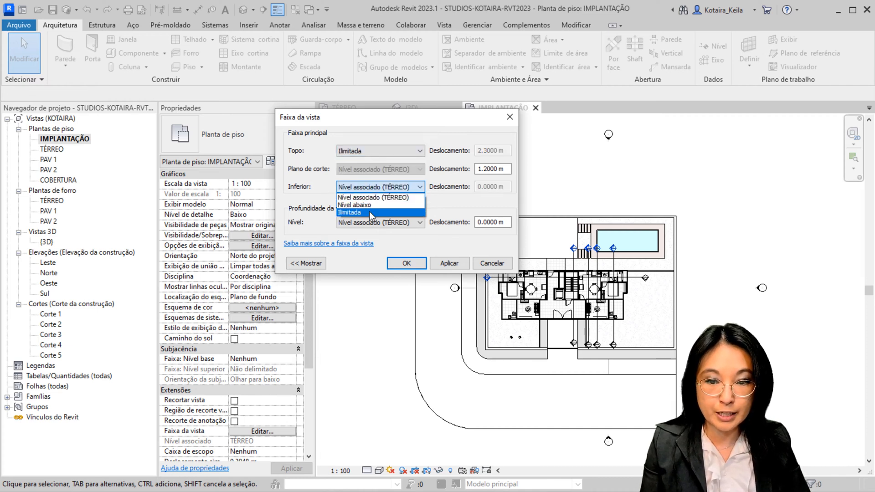
{"action": "left_click", "coordinate": [373, 214]}
{"action": "left_click", "coordinate": [377, 226]}
{"action": "left_click", "coordinate": [364, 248]}
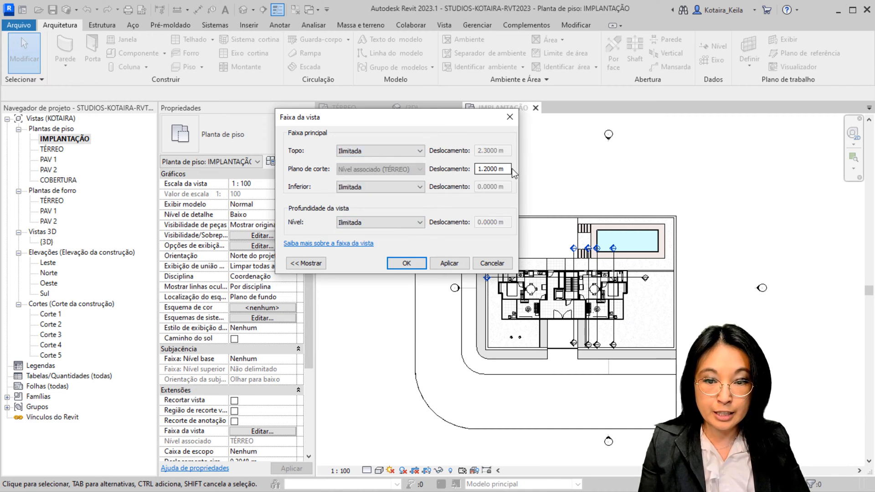
Set the cut plane offset of the view range to 100 m and apply the range to the plan
{"action": "left_click_drag", "start_coordinate": [509, 170], "coordinate": [200, 159]}
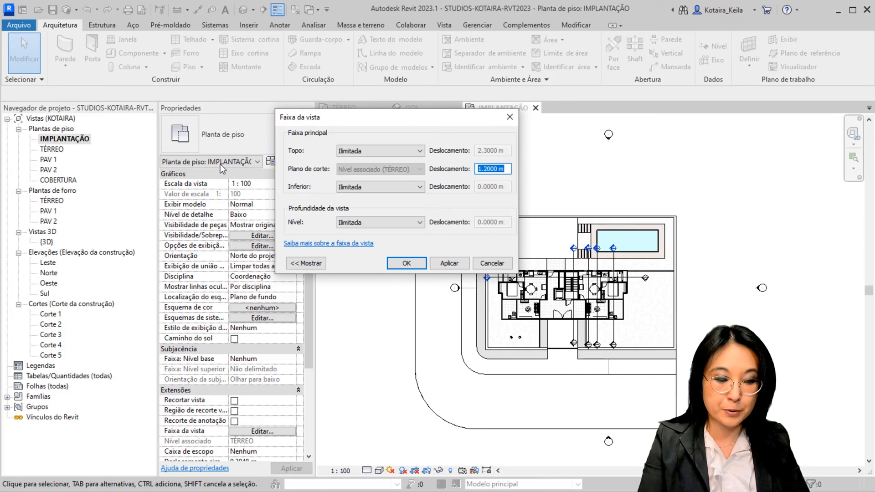
{"action": "type", "text": "100"}
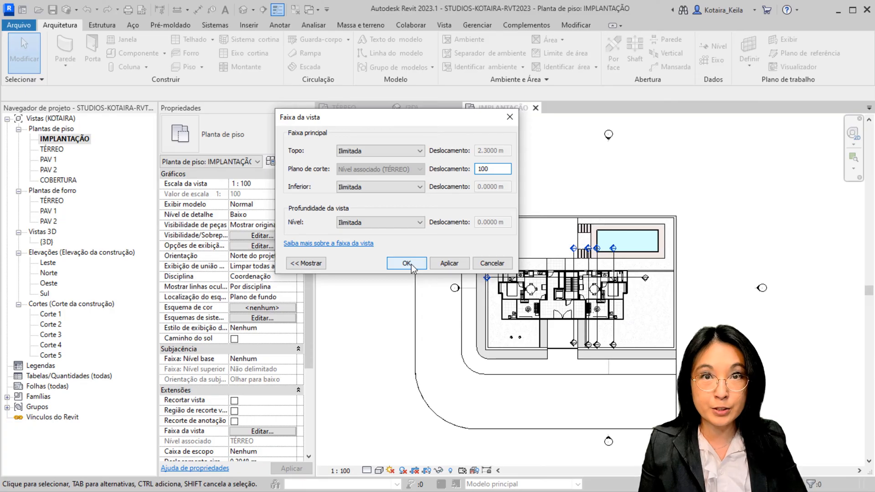
{"action": "left_click", "coordinate": [410, 264]}
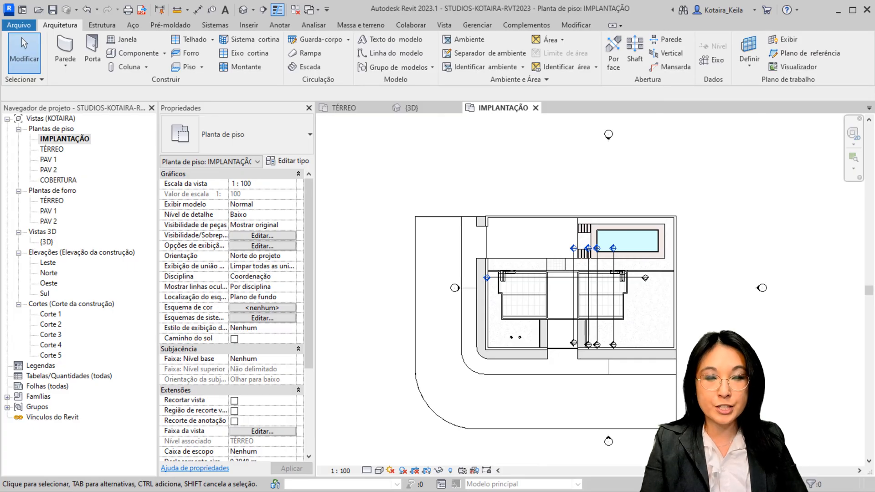
Switch the IMPLANTAÇÃO plan to the Shaded visual style and centre on the building and site
{"action": "key", "text": "s"}
{"action": "key", "text": "d"}
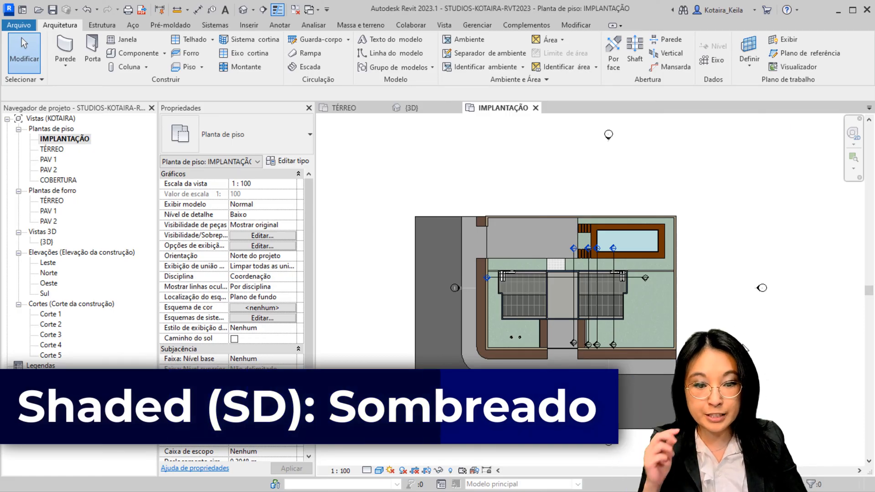
{"action": "middle_click_drag", "start_coordinate": [676, 332], "coordinate": [578, 301]}
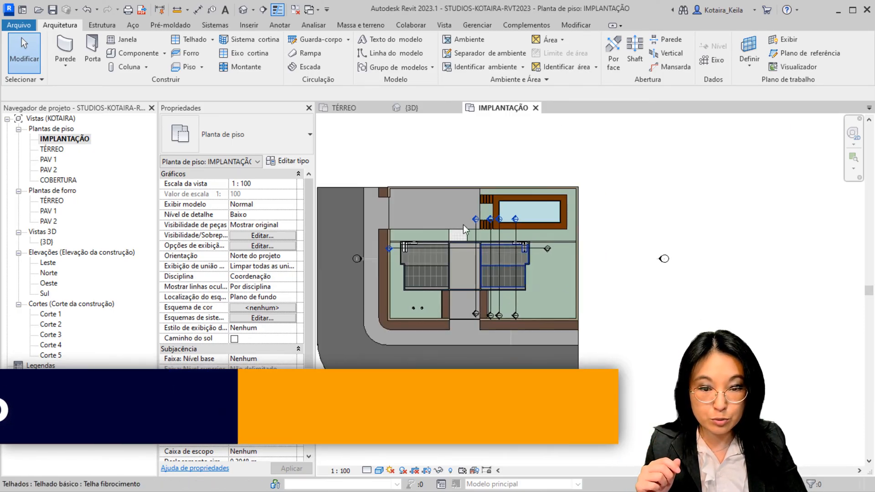
{"action": "scroll", "coordinate": [462, 229], "scroll_direction": "up", "scroll_amount": 2}
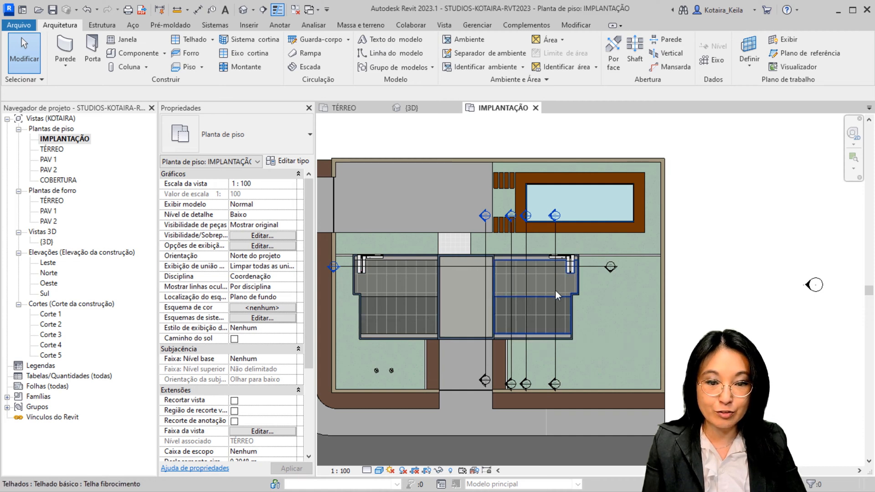
{"action": "middle_click_drag", "start_coordinate": [550, 308], "coordinate": [613, 270]}
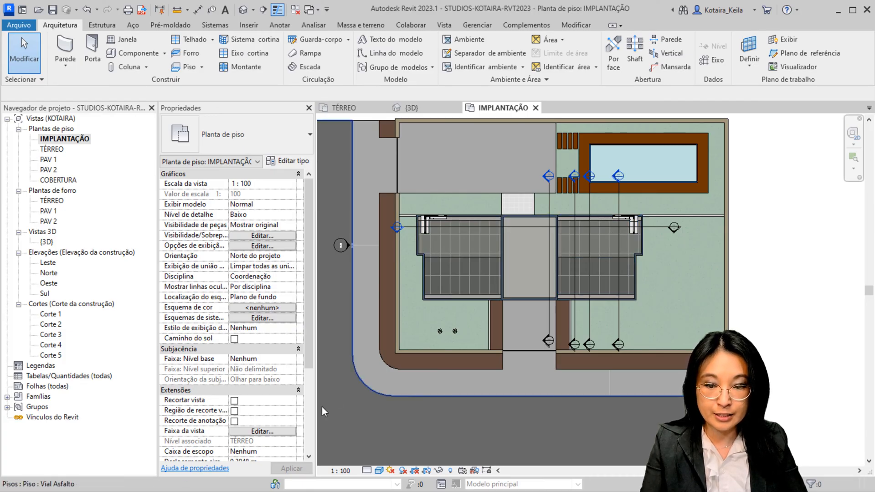
Set the cut plane offset in the IMPLANTAÇÃO plan's view range to 1.5 m
{"action": "left_click", "coordinate": [263, 431]}
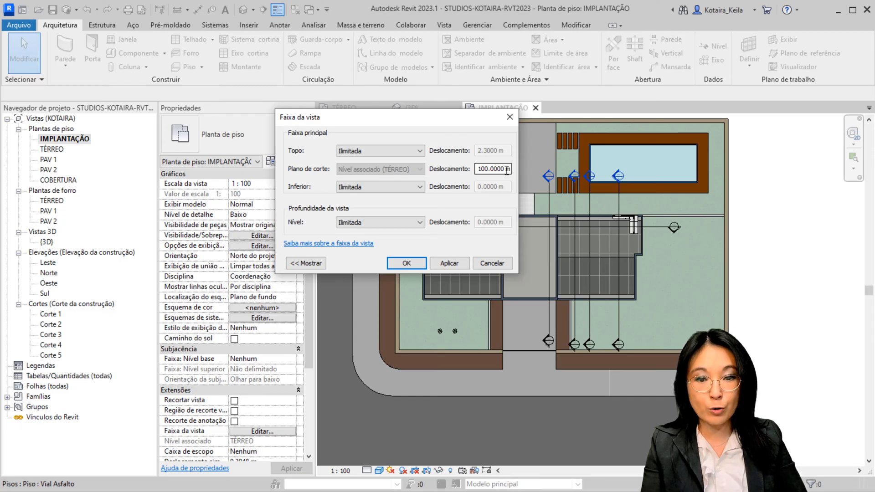
{"action": "left_click_drag", "start_coordinate": [507, 170], "coordinate": [445, 170]}
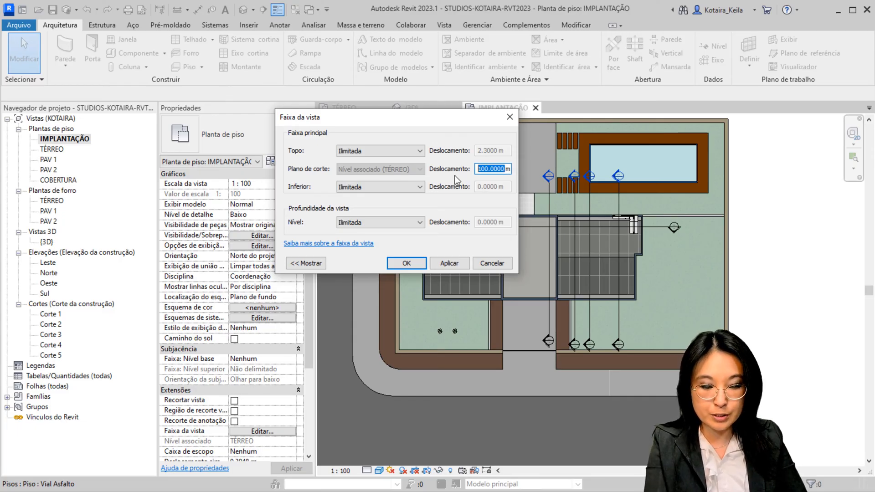
{"action": "type", "text": "1.5"}
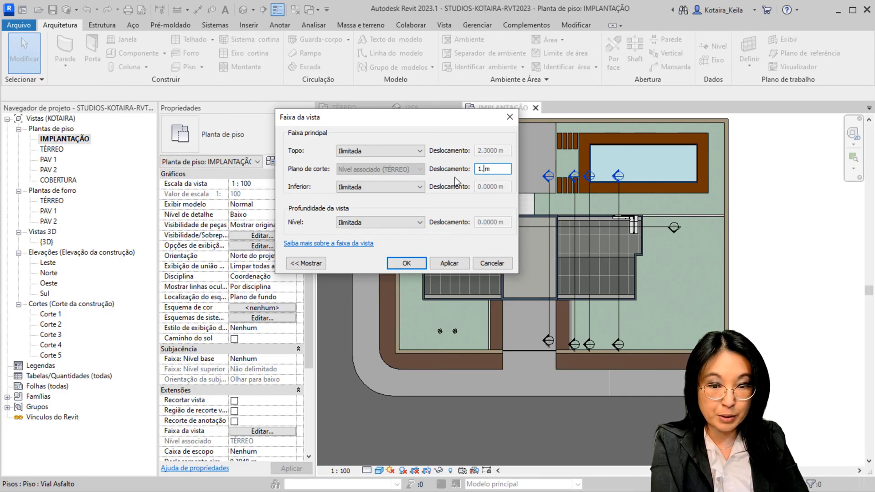
{"action": "left_click", "coordinate": [406, 264]}
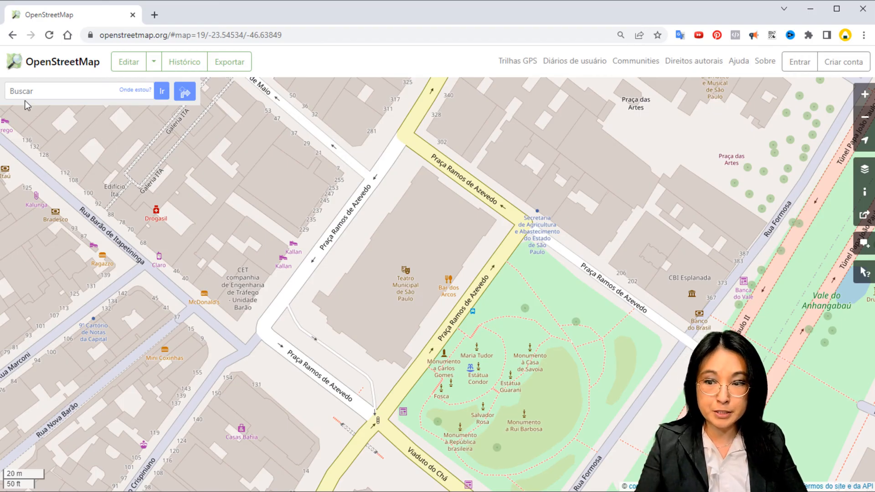
Examine the streets and blocks around Teatro Municipal de São Paulo and Viaduto do Chá on the OpenStreetMap map
{"action": "key", "text": "ctrl"}
{"action": "key", "text": "ctrl"}
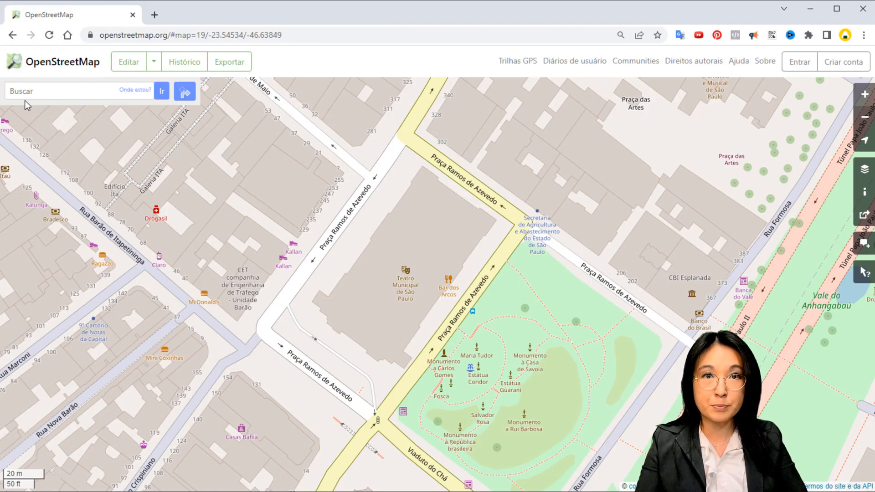
{"action": "left_click", "coordinate": [841, 77]}
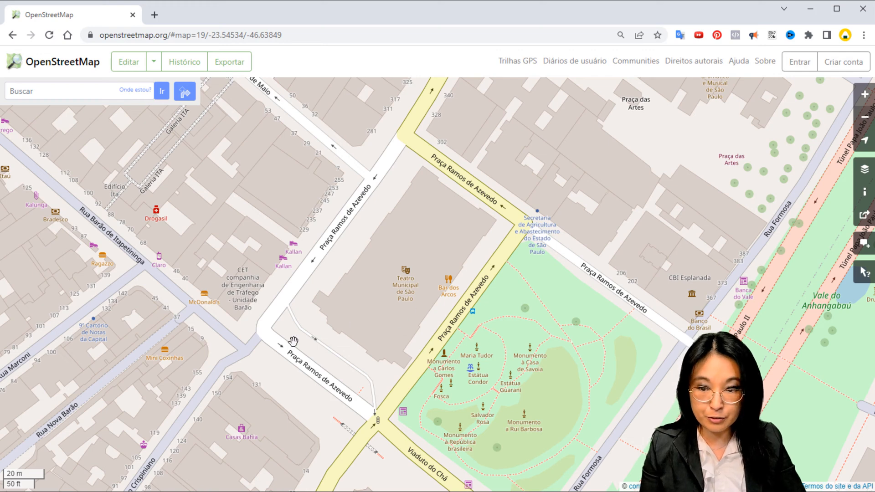
{"action": "left_click_drag", "start_coordinate": [310, 348], "coordinate": [314, 201]}
{"action": "left_click_drag", "start_coordinate": [504, 337], "coordinate": [426, 187]}
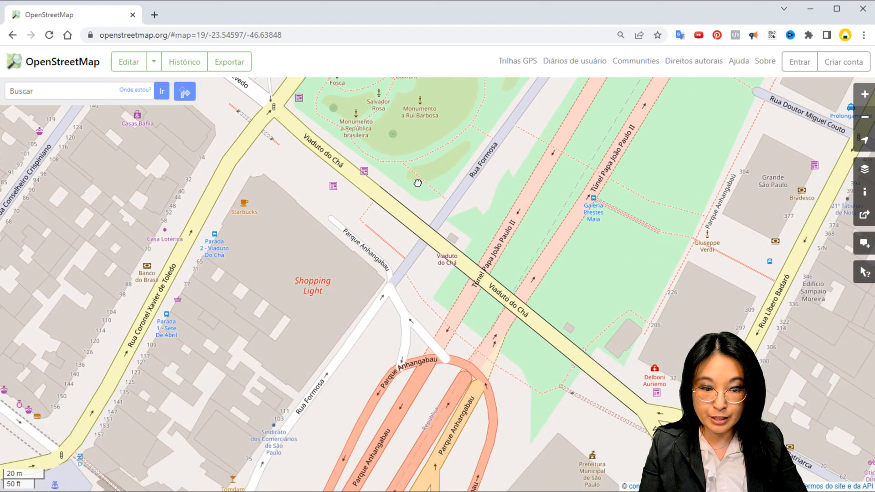
{"action": "left_click_drag", "start_coordinate": [437, 296], "coordinate": [495, 341]}
{"action": "left_click_drag", "start_coordinate": [326, 160], "coordinate": [416, 351]}
{"action": "key", "text": "ctrl"}
{"action": "left_click_drag", "start_coordinate": [281, 300], "coordinate": [310, 332]}
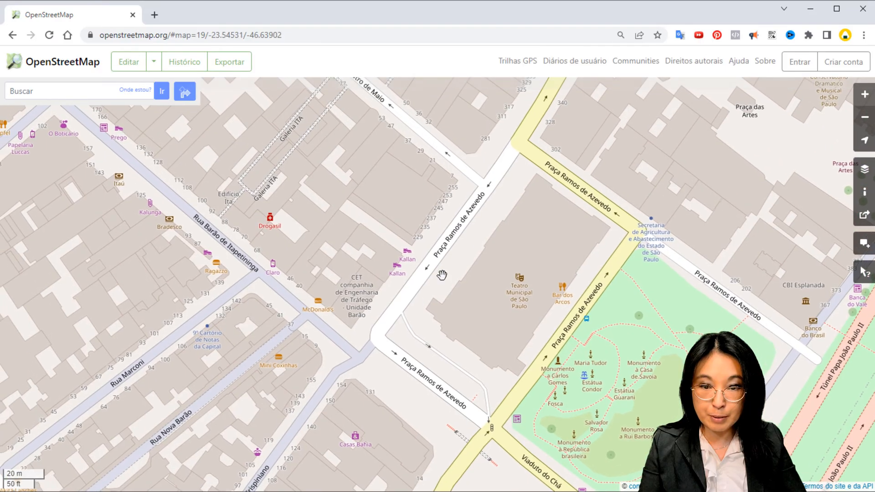
{"action": "key", "text": "ctrl"}
{"action": "scroll", "coordinate": [398, 317], "scroll_direction": "down", "scroll_amount": 1}
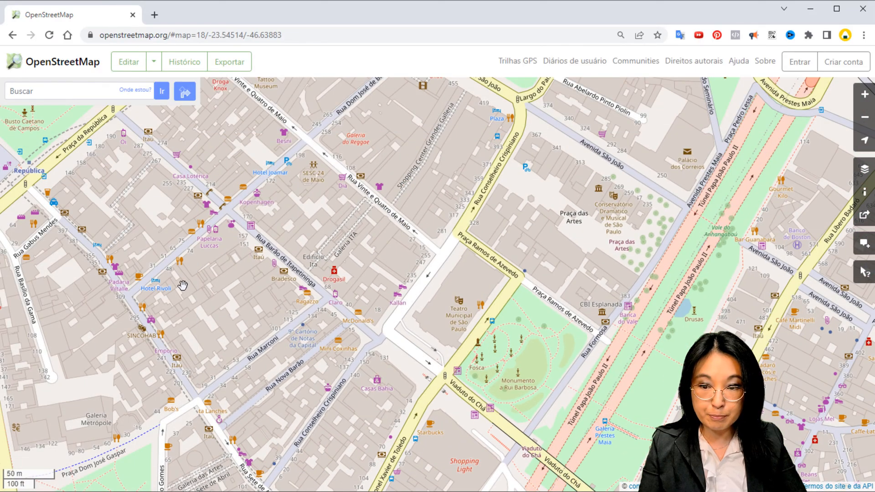
{"action": "left_click_drag", "start_coordinate": [387, 267], "coordinate": [274, 250]}
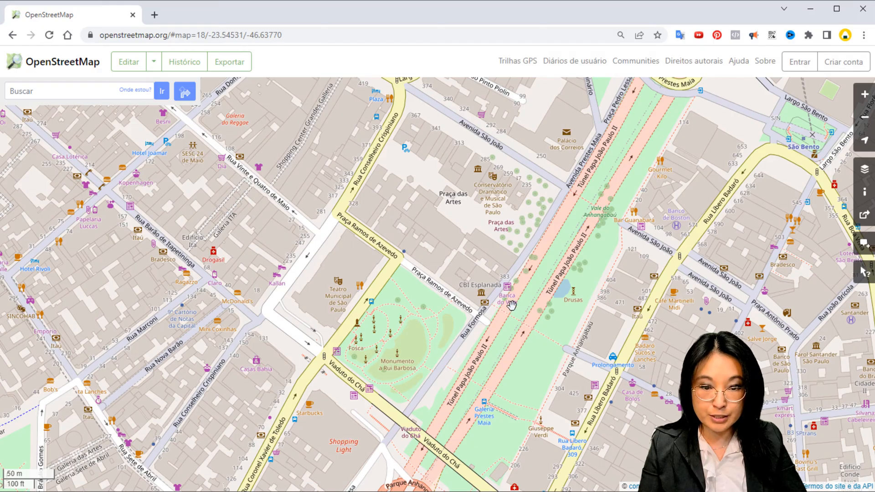
{"action": "left_click_drag", "start_coordinate": [465, 414], "coordinate": [485, 313]}
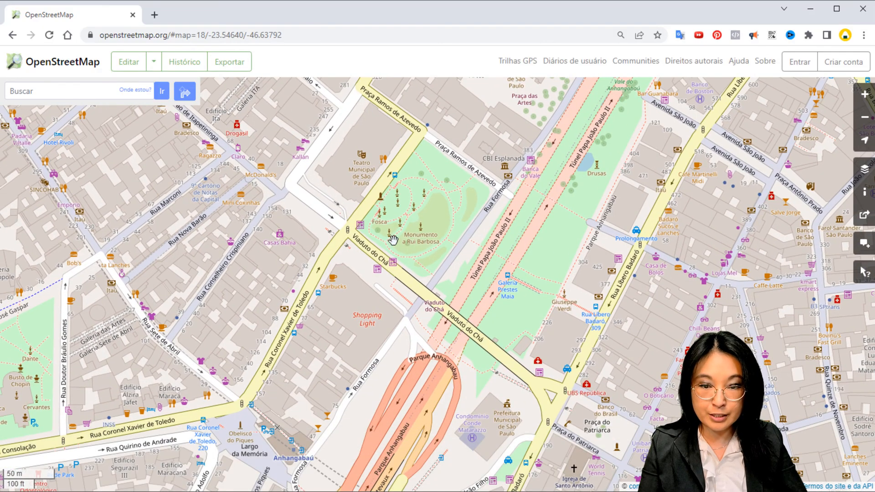
{"action": "scroll", "coordinate": [308, 167], "scroll_direction": "up", "scroll_amount": 1}
{"action": "left_click_drag", "start_coordinate": [418, 150], "coordinate": [390, 266]}
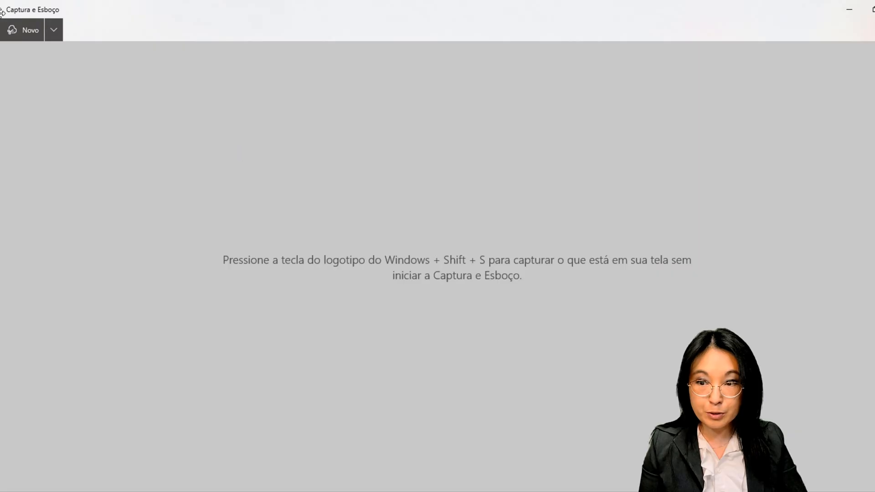
Capture the OpenStreetMap street area around Teatro Municipal, including the 20 m scale bar, and save it as a JPG in the IMGs folder
{"action": "left_click", "coordinate": [22, 30]}
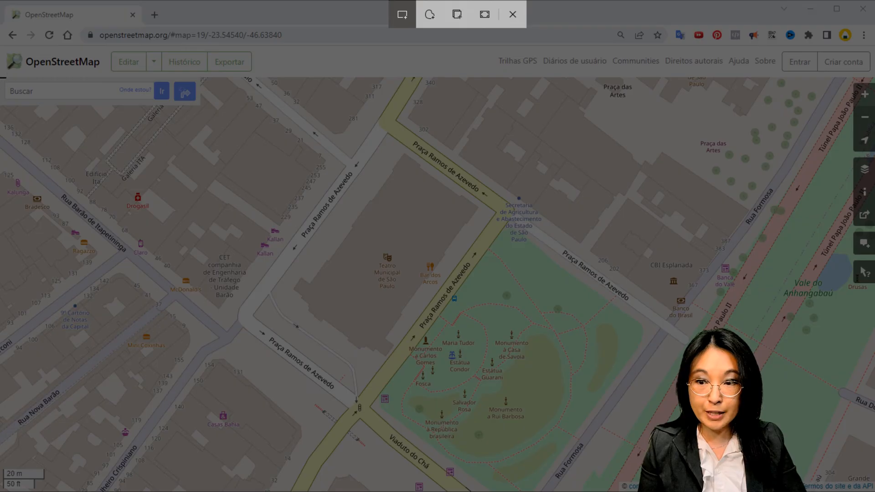
{"action": "left_click_drag", "start_coordinate": [1, 78], "coordinate": [841, 482]}
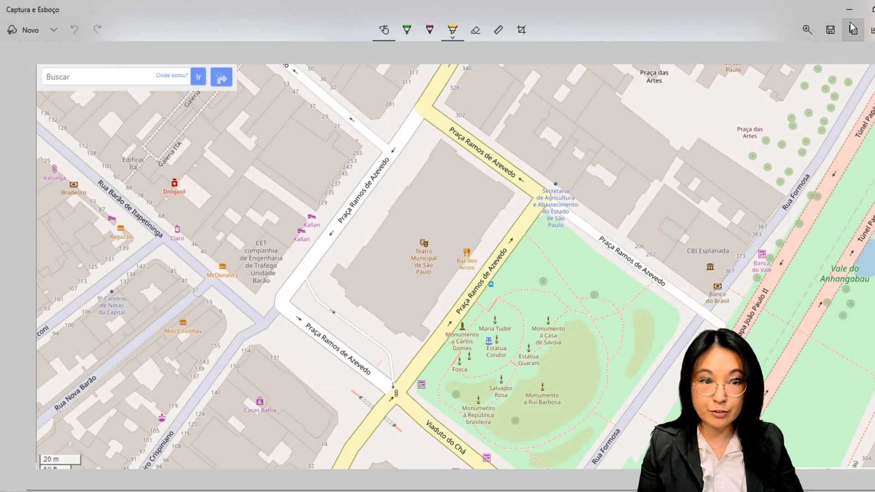
{"action": "left_click", "coordinate": [832, 32]}
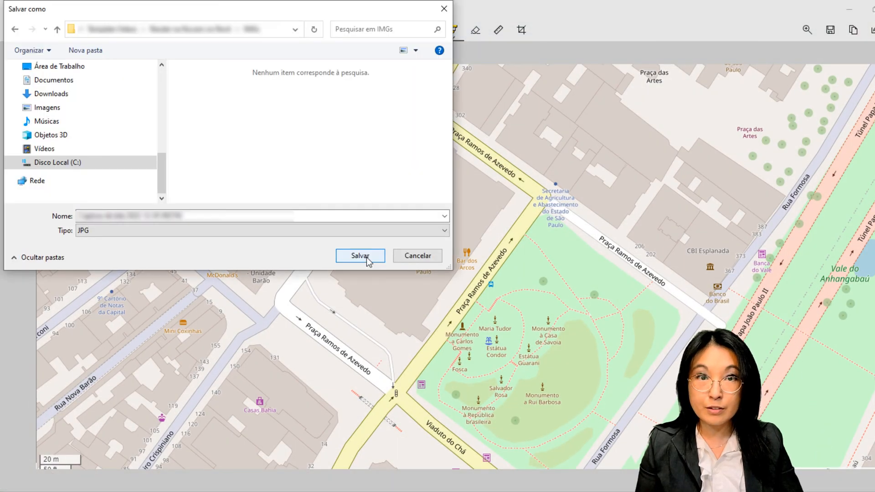
{"action": "left_click", "coordinate": [367, 259]}
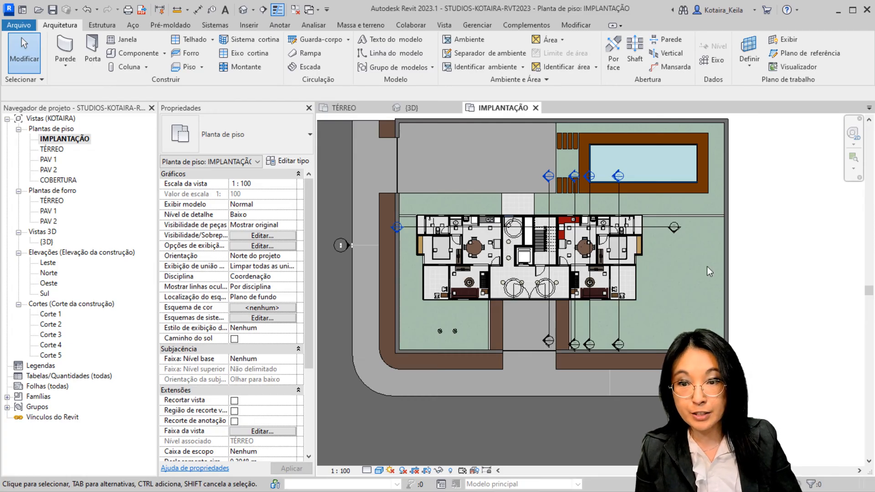
Import the image Captura de tela.jpg into the IMPLANTAÇÃO plan in Revit and place it in the empty area northeast of the building
{"action": "left_click", "coordinate": [250, 28]}
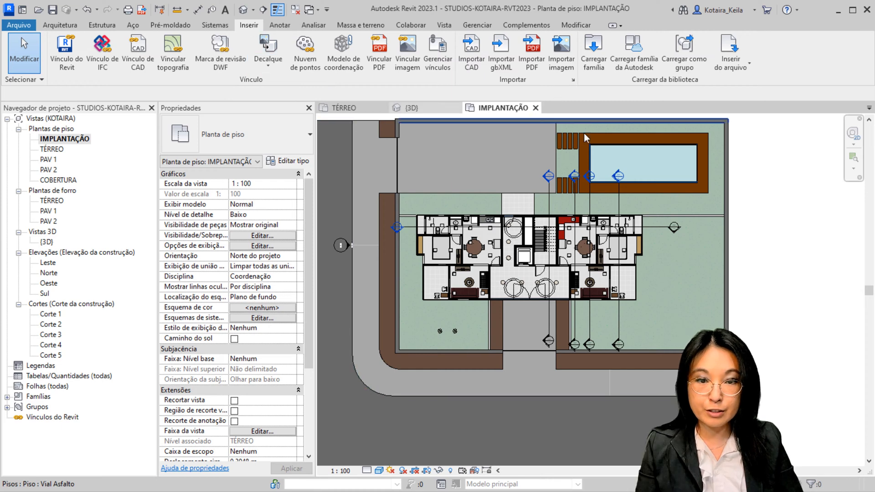
{"action": "left_click", "coordinate": [561, 54]}
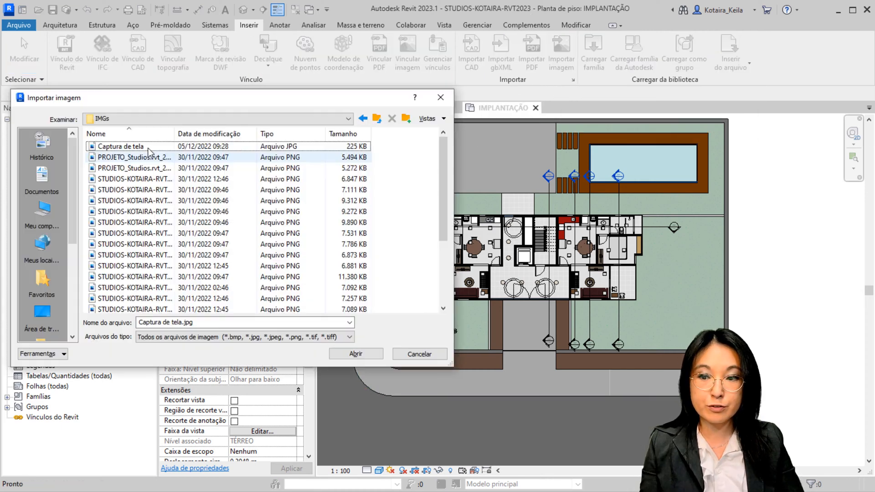
{"action": "left_click", "coordinate": [141, 146]}
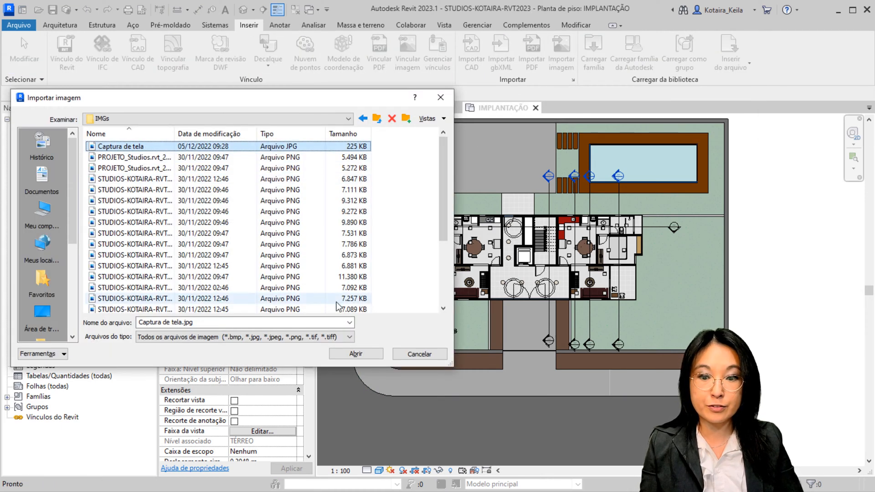
{"action": "left_click", "coordinate": [366, 357]}
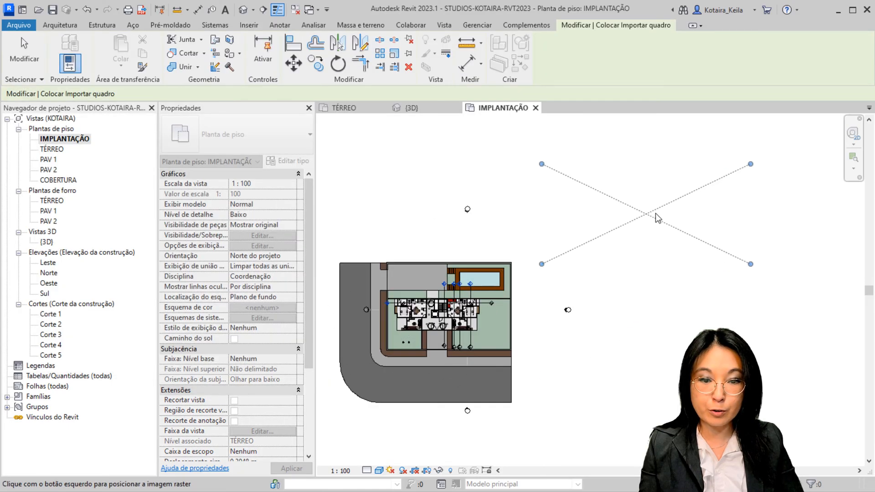
{"action": "left_click", "coordinate": [675, 208]}
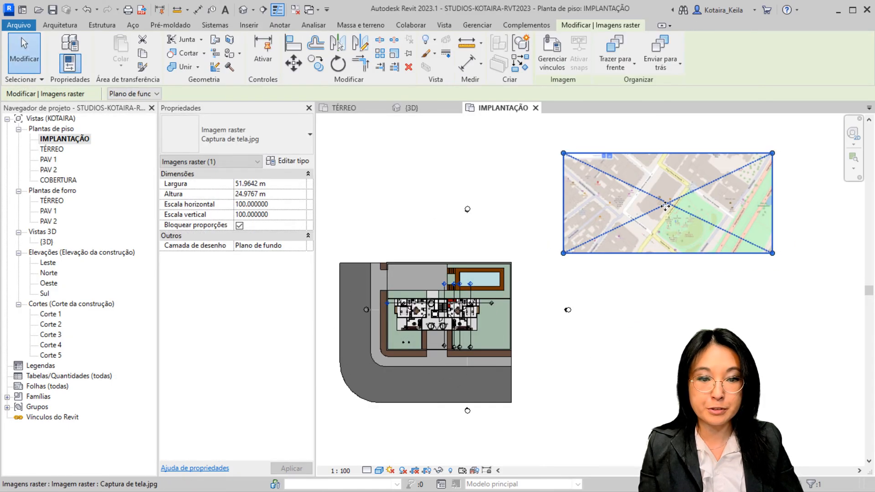
Scale the map image graphically, using the two ends of its 20 m scale bar as reference and 20 m as the new length
{"action": "scroll", "coordinate": [641, 253], "scroll_direction": "up", "scroll_amount": 5}
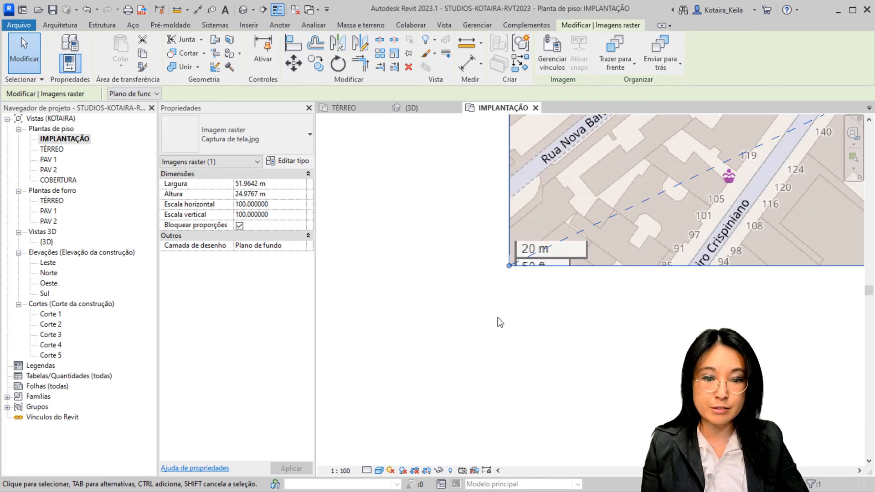
{"action": "left_click", "coordinate": [500, 322]}
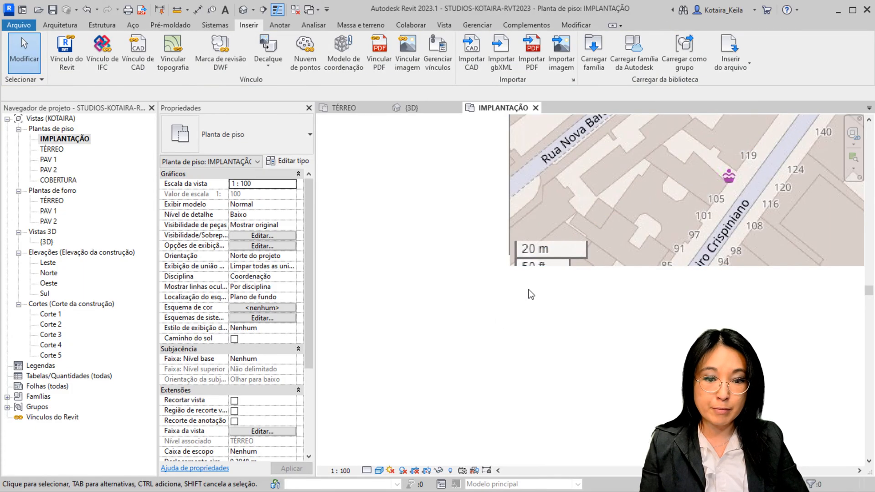
{"action": "left_click", "coordinate": [593, 266]}
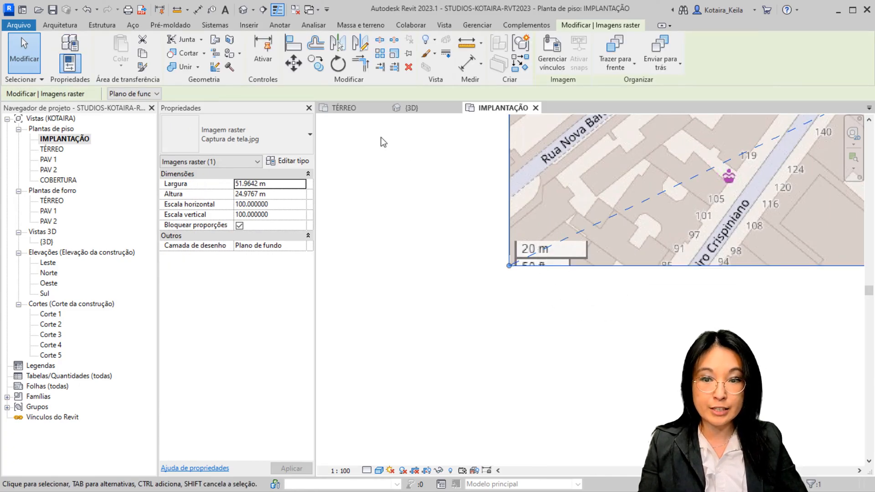
{"action": "left_click", "coordinate": [399, 60]}
{"action": "scroll", "coordinate": [520, 269], "scroll_direction": "up", "scroll_amount": 5}
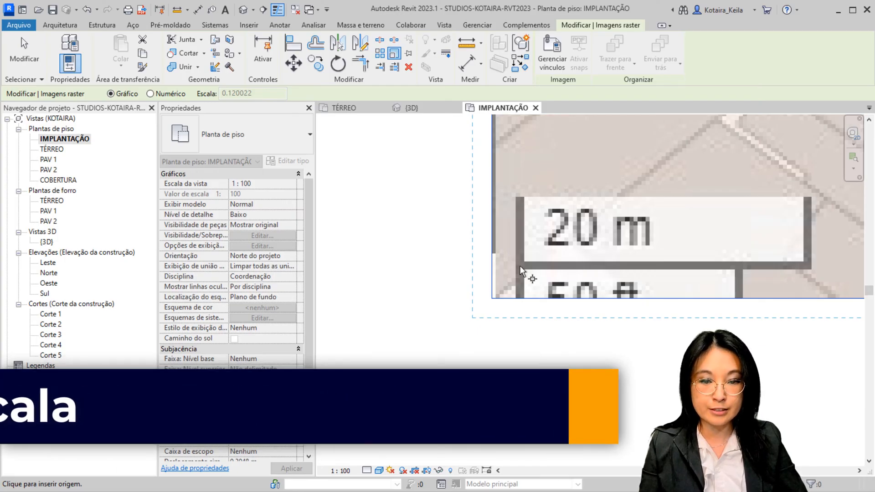
{"action": "left_click", "coordinate": [519, 268]}
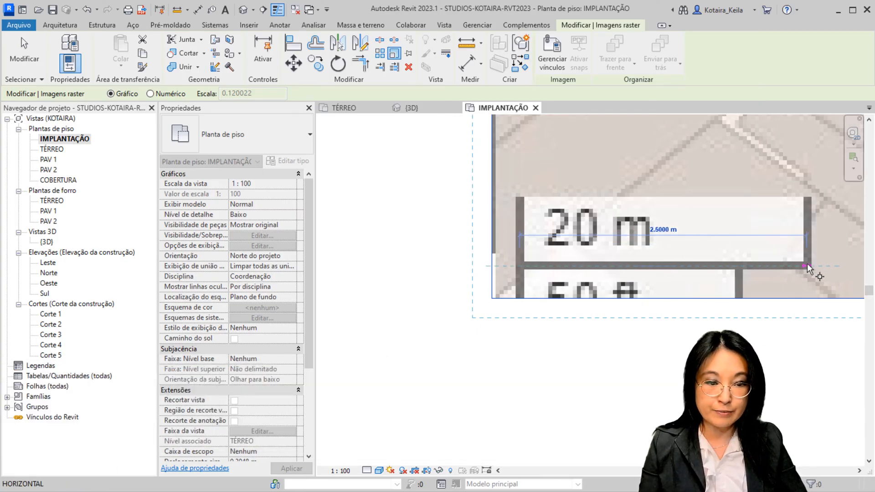
{"action": "left_click", "coordinate": [810, 268]}
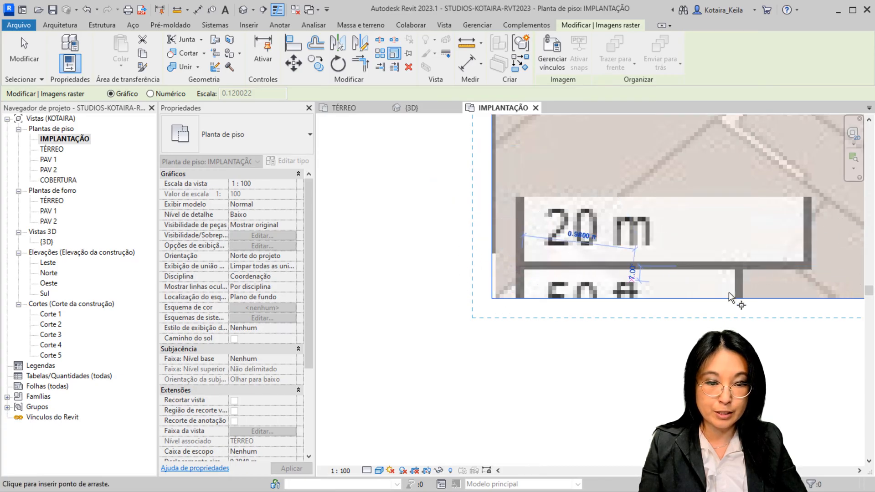
{"action": "left_click", "coordinate": [806, 261]}
{"action": "middle_click_drag", "start_coordinate": [806, 261], "coordinate": [606, 302]}
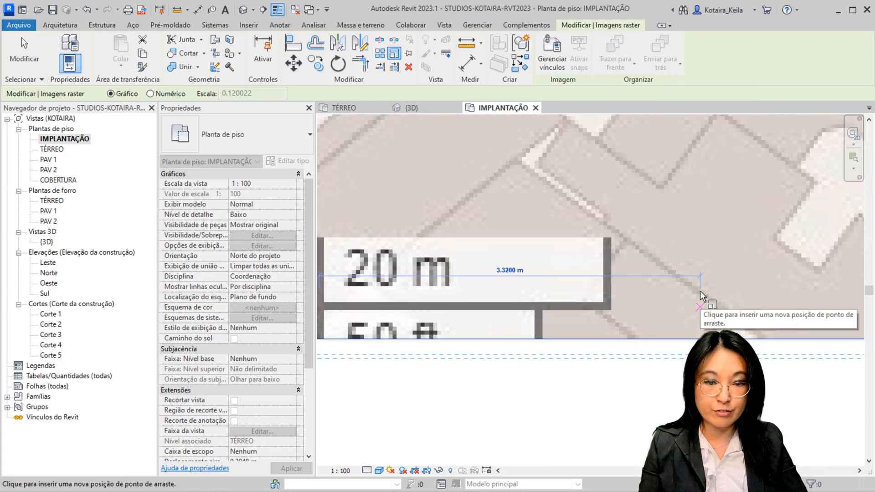
{"action": "middle_click_drag", "start_coordinate": [700, 295], "coordinate": [678, 239]}
{"action": "type", "text": "20M"}
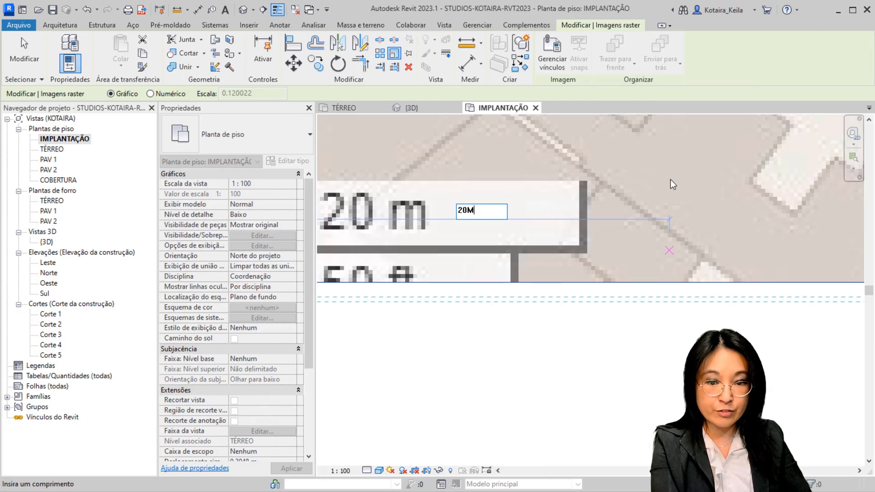
{"action": "key", "text": "Return"}
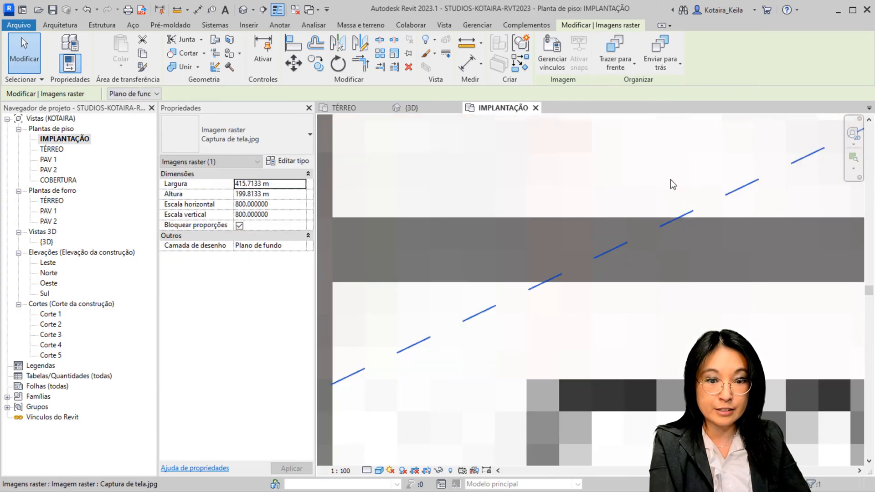
Move the map image from the block corner at Praça Ramos de Azevedo and Viaduto do Chá to the site wall's southwest outer corner
{"action": "scroll", "coordinate": [623, 278], "scroll_direction": "down", "scroll_amount": 5}
{"action": "scroll", "coordinate": [623, 278], "scroll_direction": "down", "scroll_amount": 5}
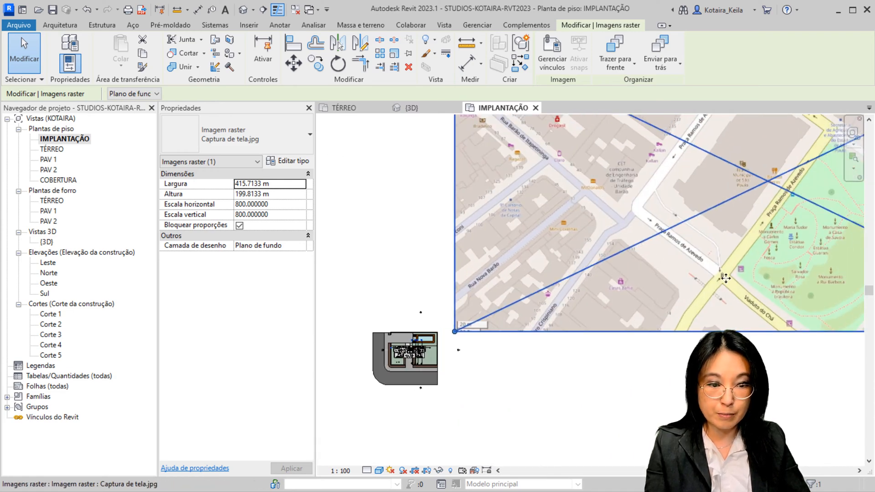
{"action": "key", "text": "ctrl"}
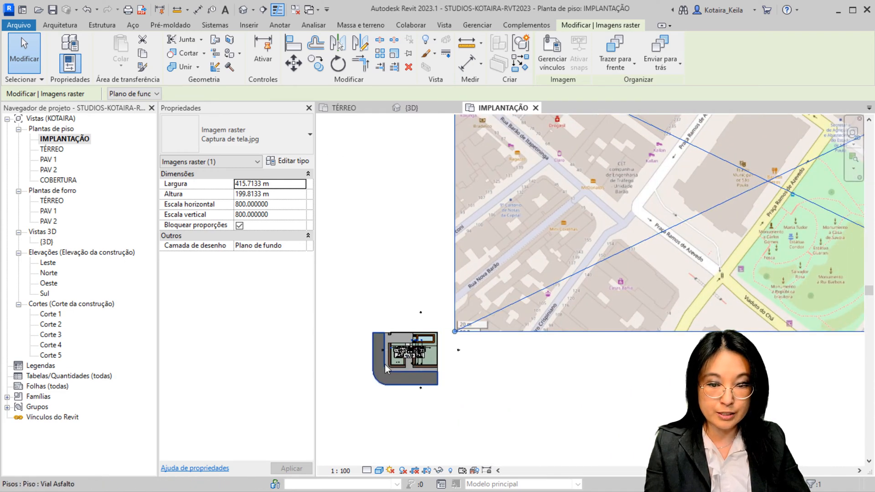
{"action": "key", "text": "ctrl"}
{"action": "key", "text": "ctrl"}
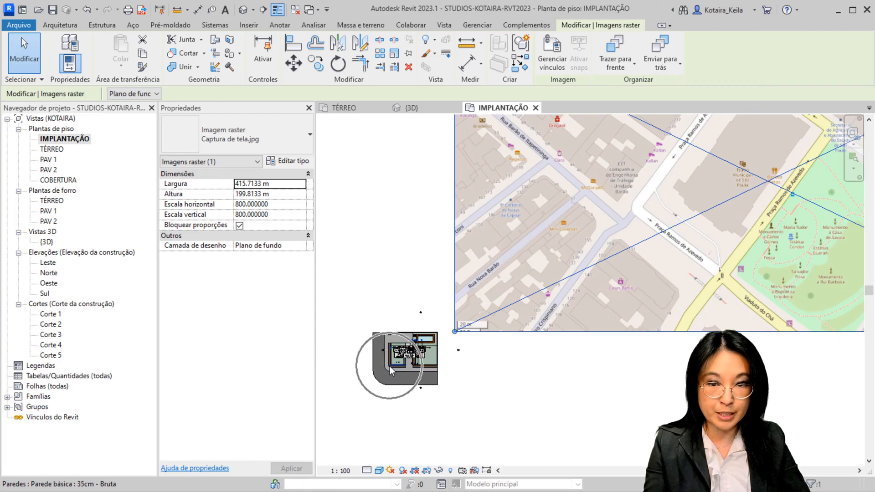
{"action": "left_click", "coordinate": [293, 63]}
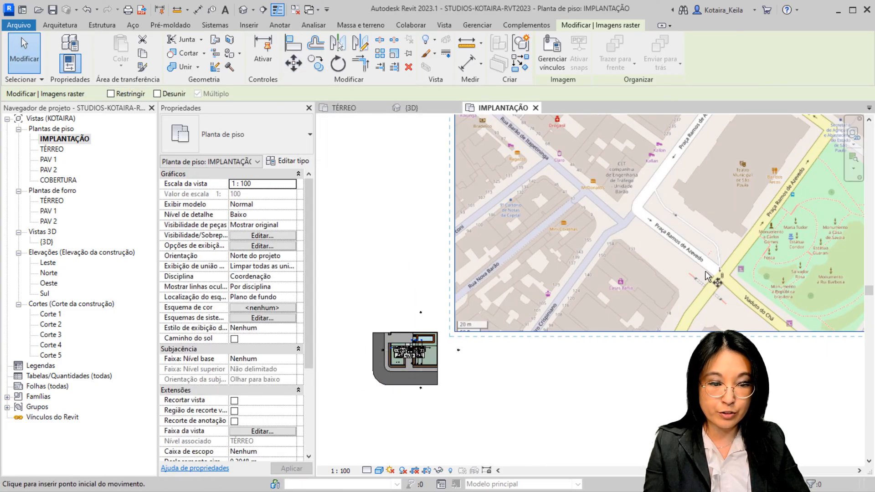
{"action": "left_click", "coordinate": [719, 272]}
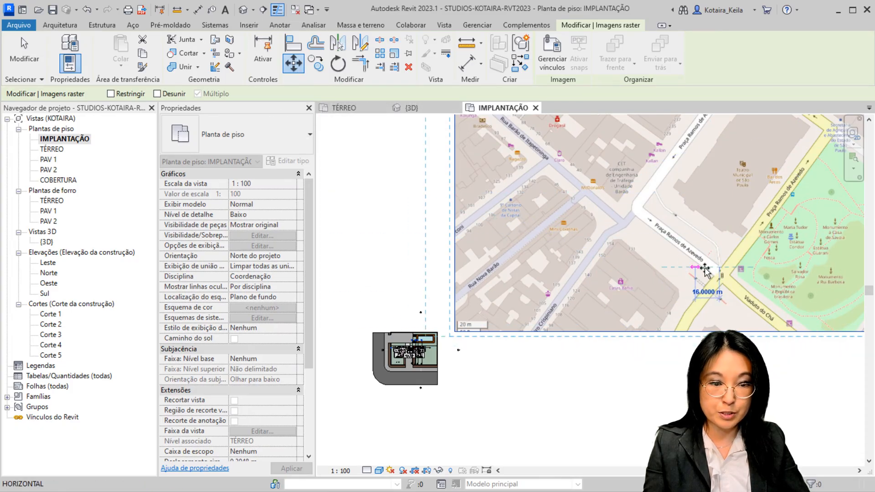
{"action": "scroll", "coordinate": [403, 379], "scroll_direction": "up", "scroll_amount": 3}
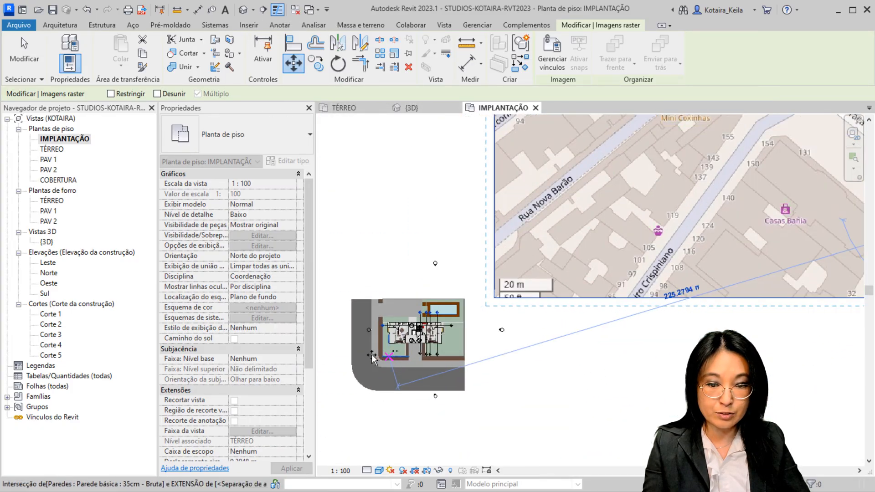
{"action": "scroll", "coordinate": [371, 359], "scroll_direction": "up", "scroll_amount": 5}
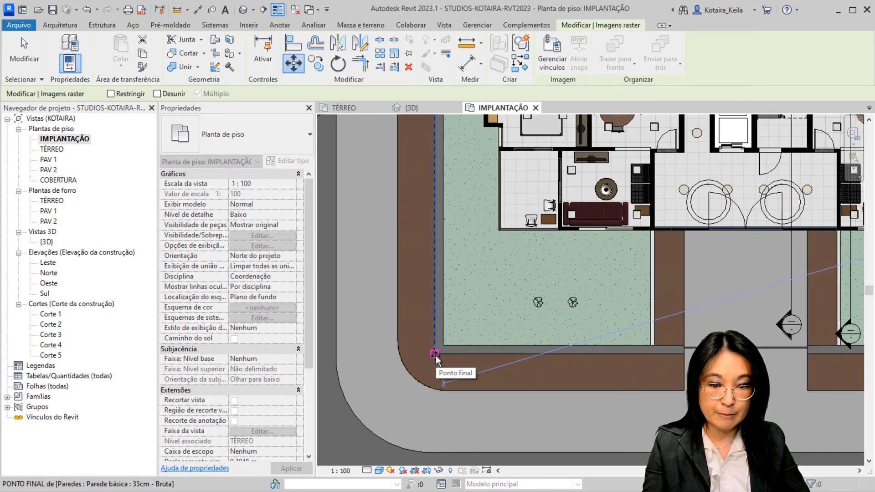
{"action": "left_click", "coordinate": [435, 356]}
Switch the IMPLANTAÇÃO plan to the Wireframe visual style
{"action": "scroll", "coordinate": [436, 357], "scroll_direction": "down", "scroll_amount": 6}
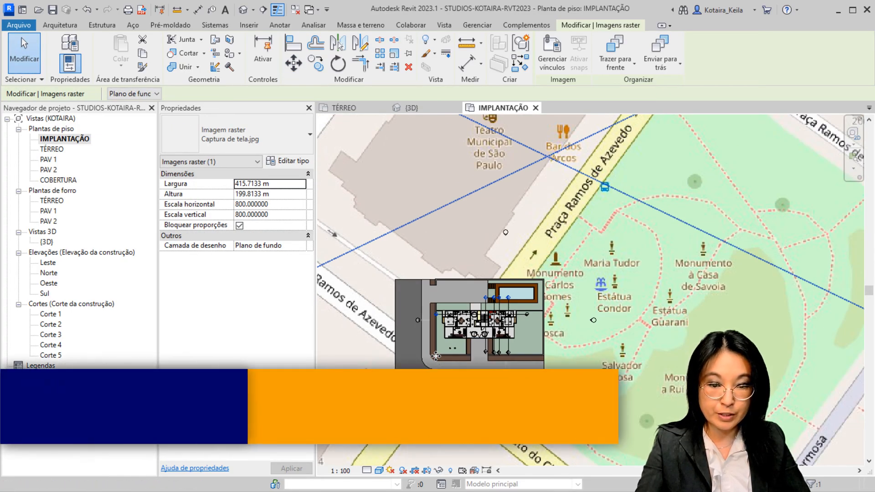
{"action": "key", "text": "w"}
{"action": "key", "text": "f"}
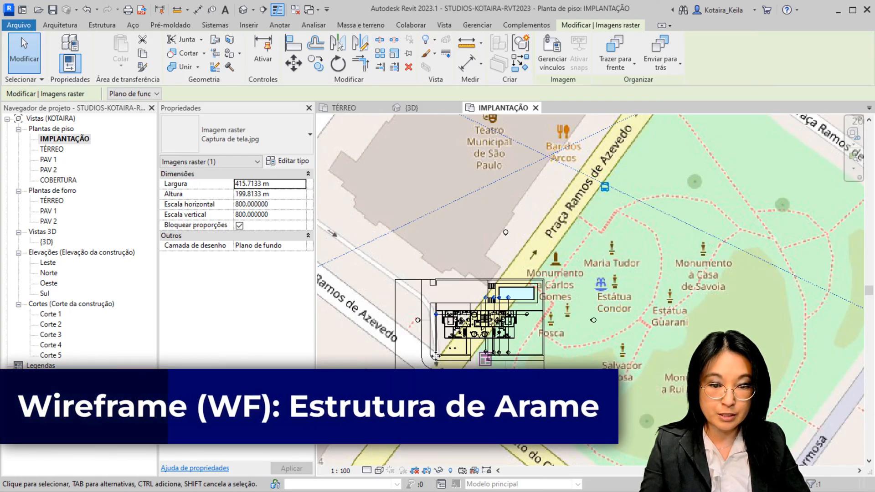
Start rotating the map image and place its centre of rotation on the site wall's southwest outer corner
{"action": "scroll", "coordinate": [436, 355], "scroll_direction": "down", "scroll_amount": 5}
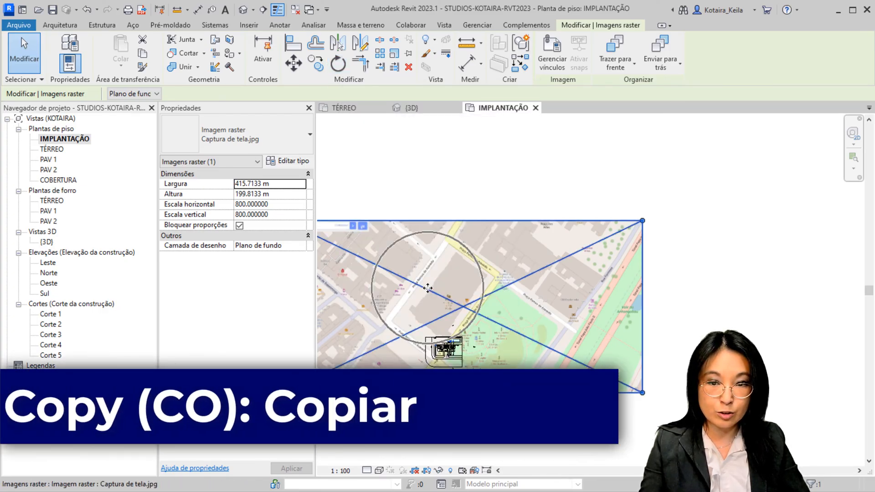
{"action": "left_click", "coordinate": [341, 71]}
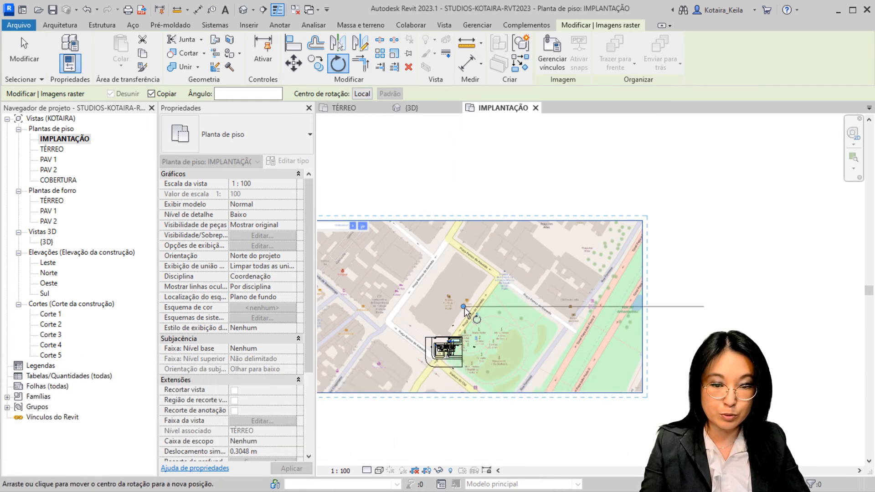
{"action": "left_click", "coordinate": [363, 94]}
{"action": "scroll", "coordinate": [437, 347], "scroll_direction": "up", "scroll_amount": 10}
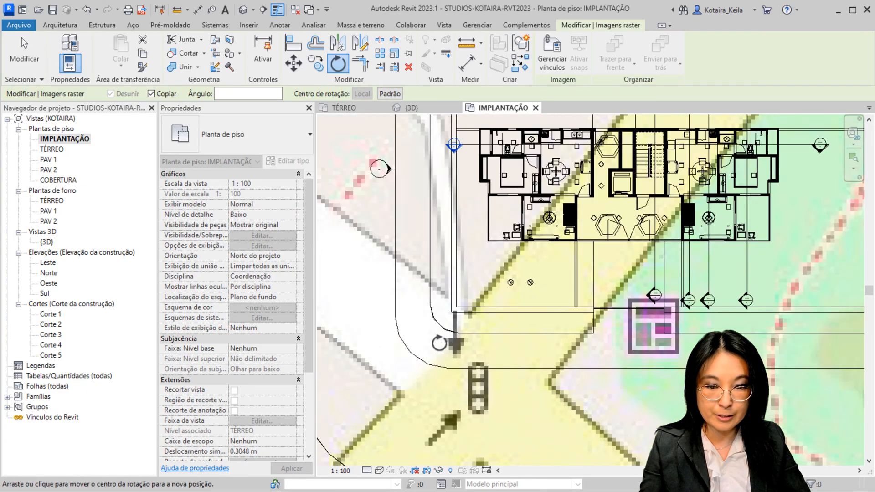
{"action": "scroll", "coordinate": [439, 343], "scroll_direction": "up", "scroll_amount": 3}
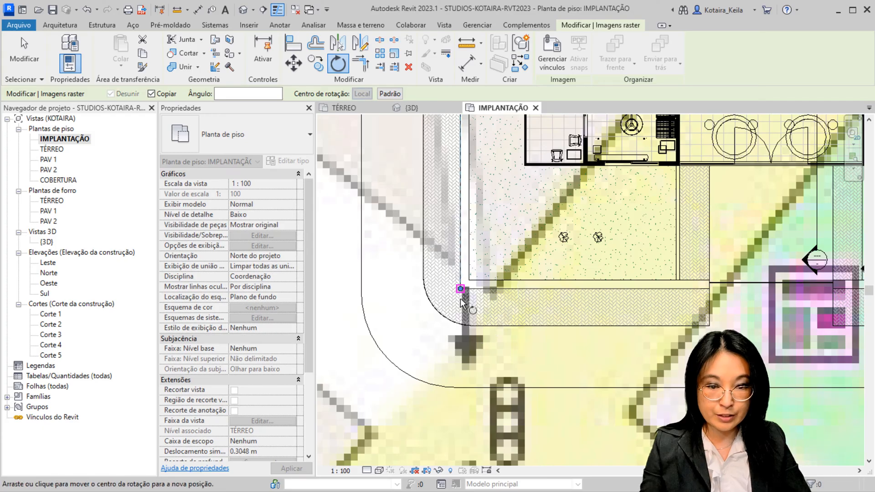
{"action": "left_click", "coordinate": [461, 298]}
{"action": "scroll", "coordinate": [461, 300], "scroll_direction": "down", "scroll_amount": 6}
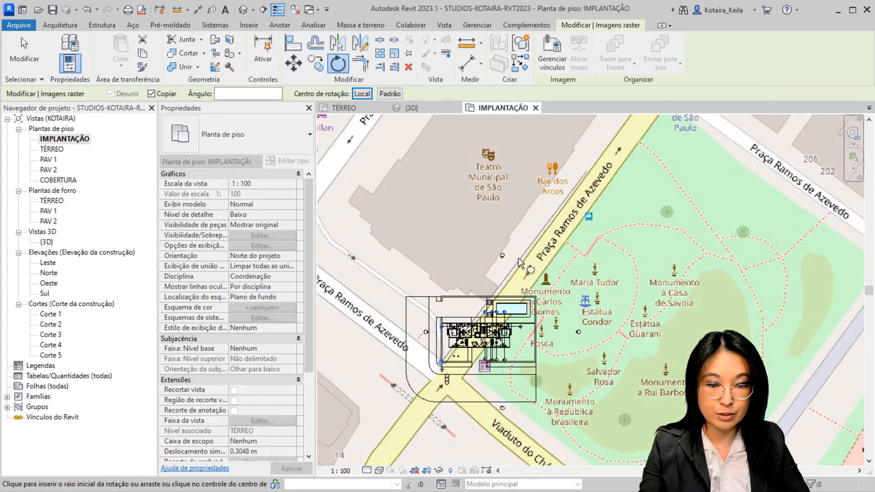
Reposition the centre of rotation to the map's street-block corner beside the site wall's southwest corner
{"action": "scroll", "coordinate": [439, 362], "scroll_direction": "up", "scroll_amount": 4}
{"action": "left_click_drag", "start_coordinate": [438, 364], "coordinate": [450, 362]}
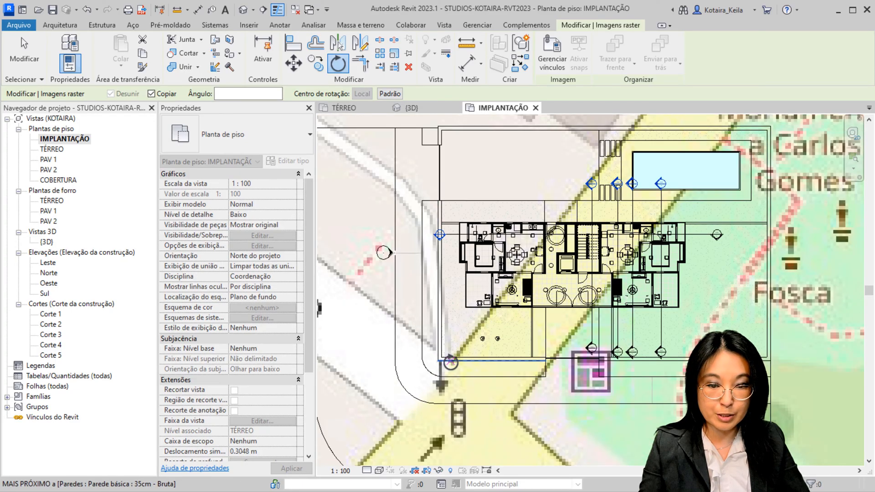
{"action": "scroll", "coordinate": [451, 363], "scroll_direction": "down", "scroll_amount": 3}
{"action": "scroll", "coordinate": [450, 362], "scroll_direction": "up", "scroll_amount": 5}
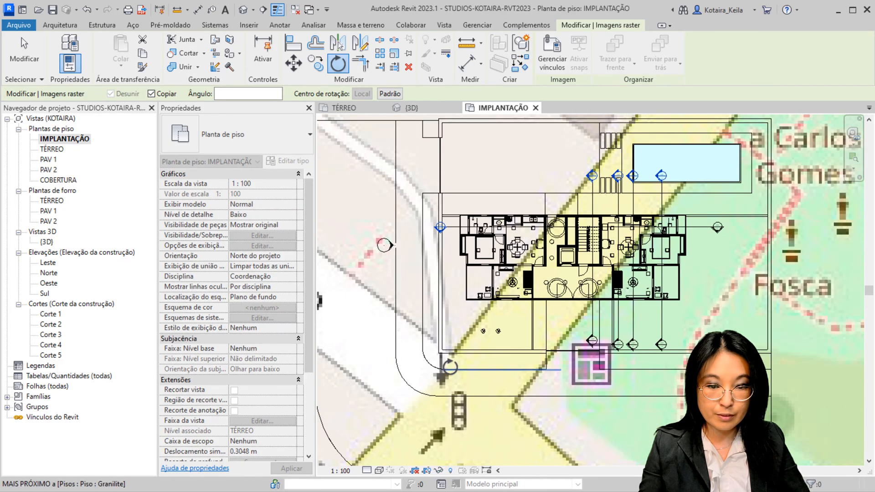
{"action": "left_click", "coordinate": [450, 353]}
Rotate a copy of the map image from the Praça Ramos de Azevedo street direction to horizontal, in line with the site wall
{"action": "scroll", "coordinate": [451, 358], "scroll_direction": "down", "scroll_amount": 3}
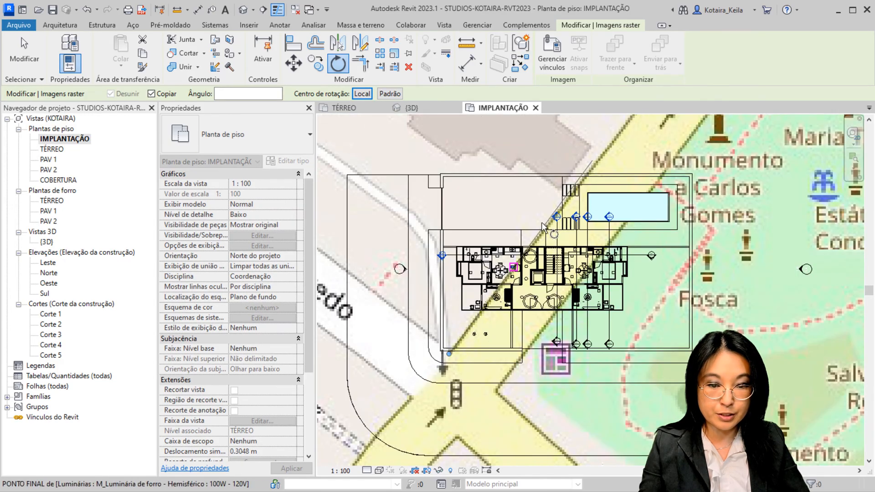
{"action": "scroll", "coordinate": [562, 219], "scroll_direction": "down", "scroll_amount": 2}
{"action": "scroll", "coordinate": [579, 187], "scroll_direction": "down", "scroll_amount": 2}
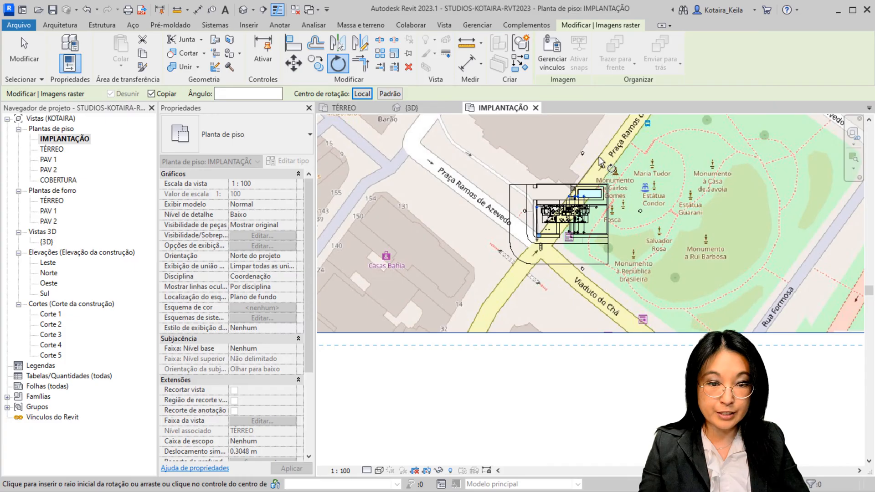
{"action": "left_click", "coordinate": [599, 159]}
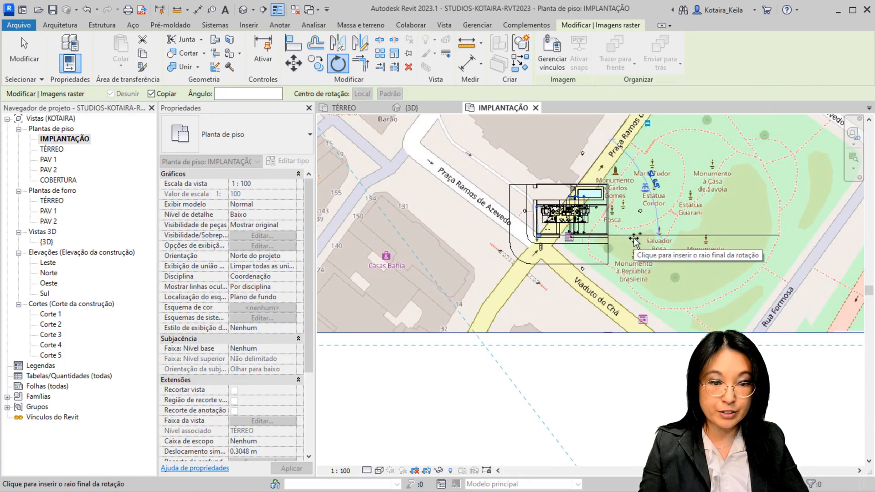
{"action": "scroll", "coordinate": [634, 242], "scroll_direction": "up", "scroll_amount": 2}
{"action": "scroll", "coordinate": [634, 242], "scroll_direction": "up", "scroll_amount": 2}
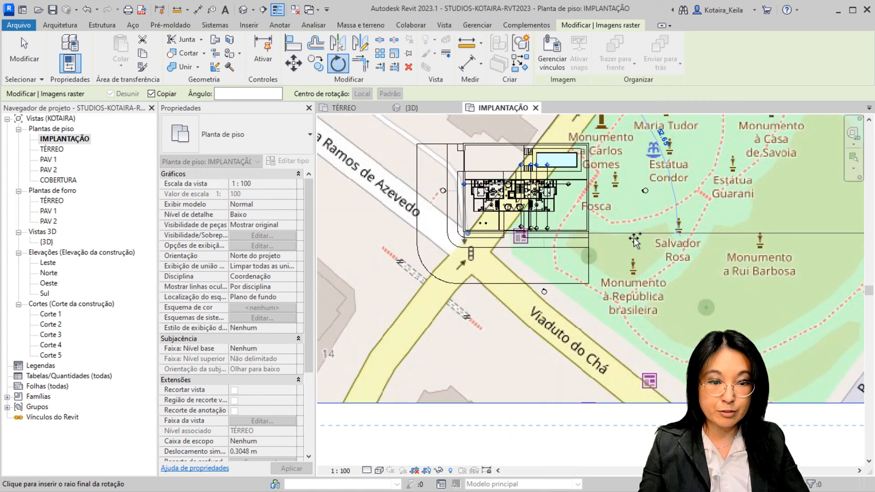
{"action": "middle_click_drag", "start_coordinate": [635, 241], "coordinate": [633, 249]}
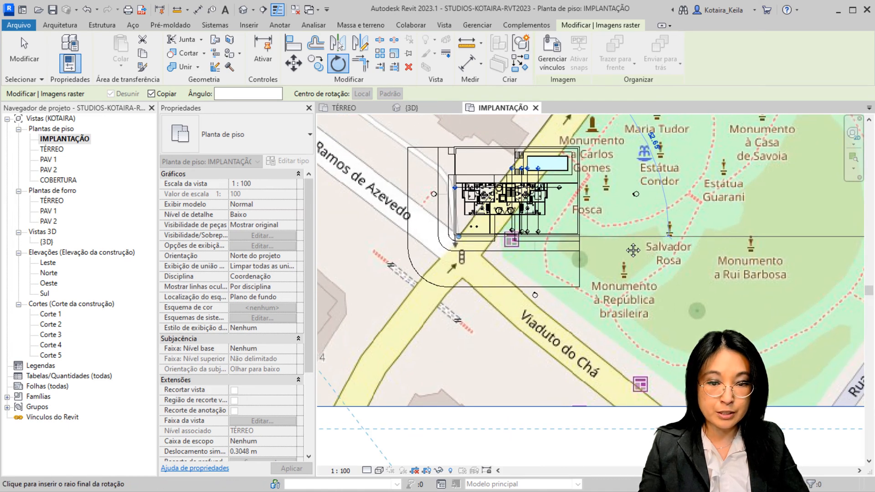
{"action": "left_click", "coordinate": [624, 241]}
{"action": "scroll", "coordinate": [624, 242], "scroll_direction": "down", "scroll_amount": 5}
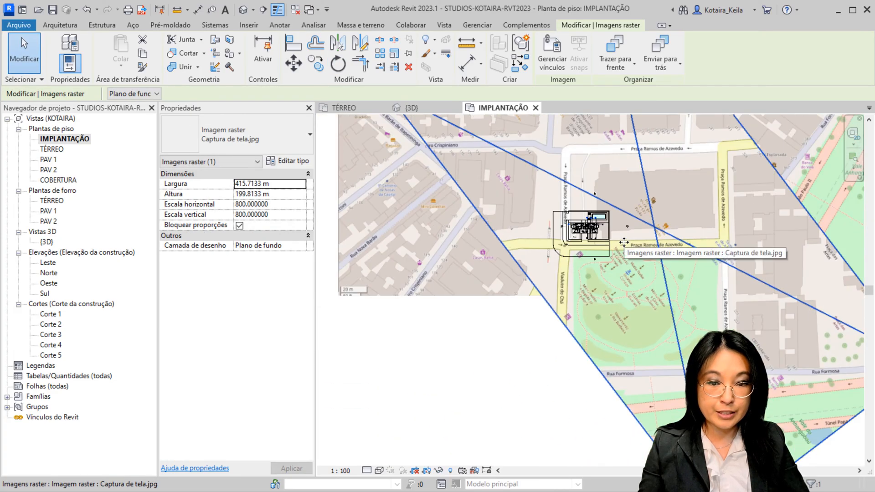
Delete the original unrotated map image, keeping only the rotated copy
{"action": "middle_click_drag", "start_coordinate": [481, 365], "coordinate": [388, 406]}
{"action": "left_click", "coordinate": [379, 380]}
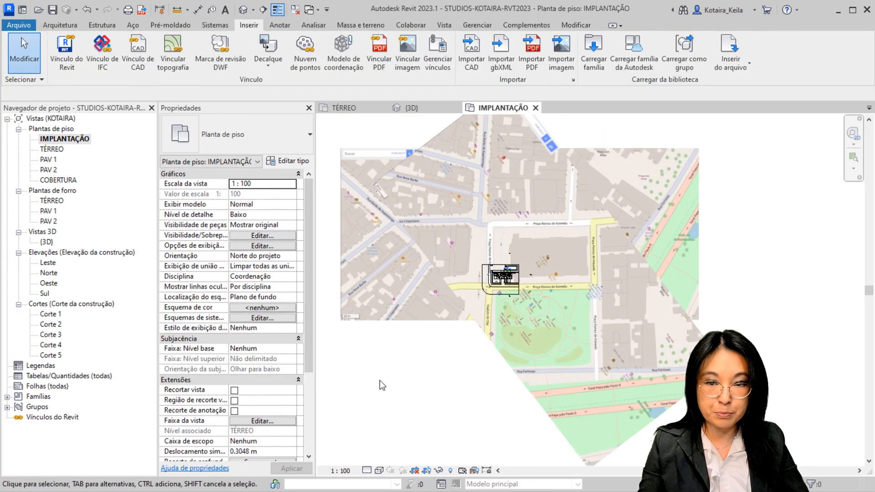
{"action": "left_click", "coordinate": [340, 297]}
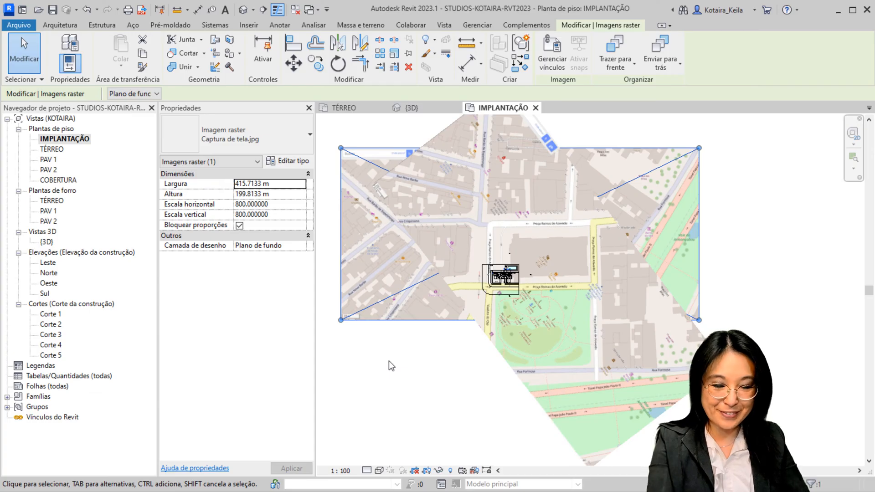
{"action": "left_click", "coordinate": [389, 361]}
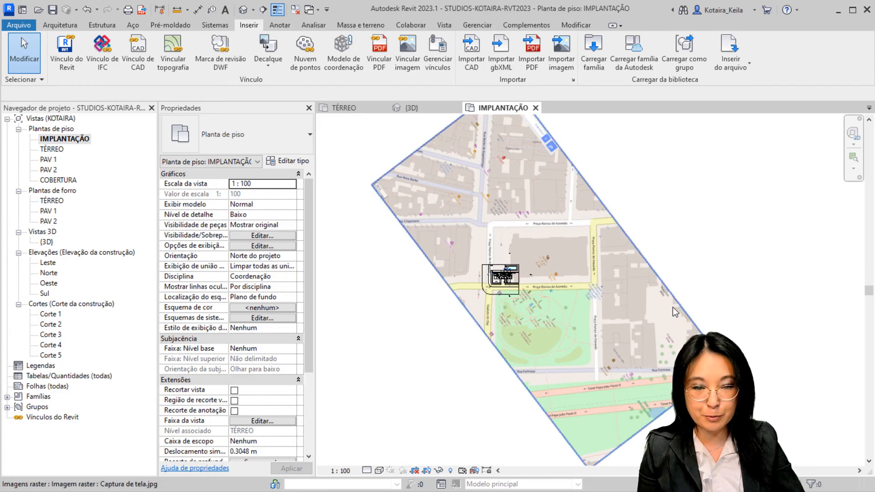
{"action": "left_click", "coordinate": [564, 199]}
{"action": "left_click", "coordinate": [338, 64]}
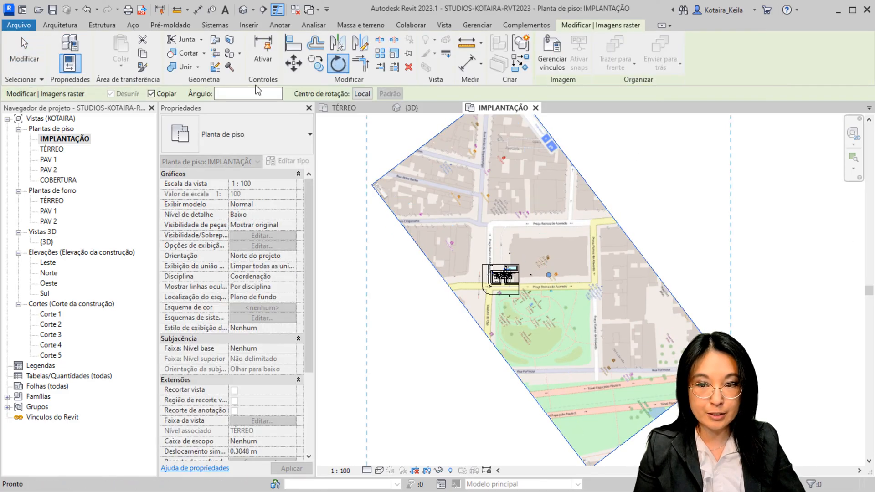
{"action": "left_click", "coordinate": [161, 95]}
{"action": "key", "text": "Escape"}
{"action": "key", "text": "Escape"}
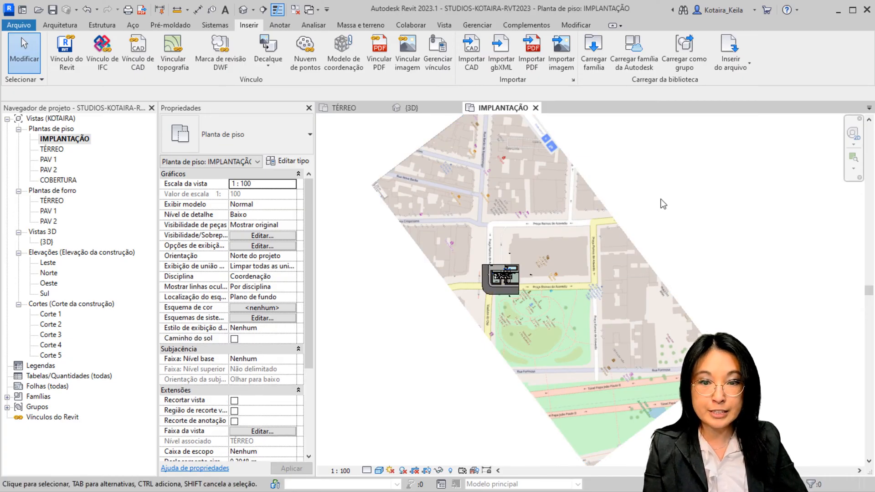
Open the project location settings and define the location by Serviço de mapeamento na Internet
{"action": "left_click", "coordinate": [478, 27]}
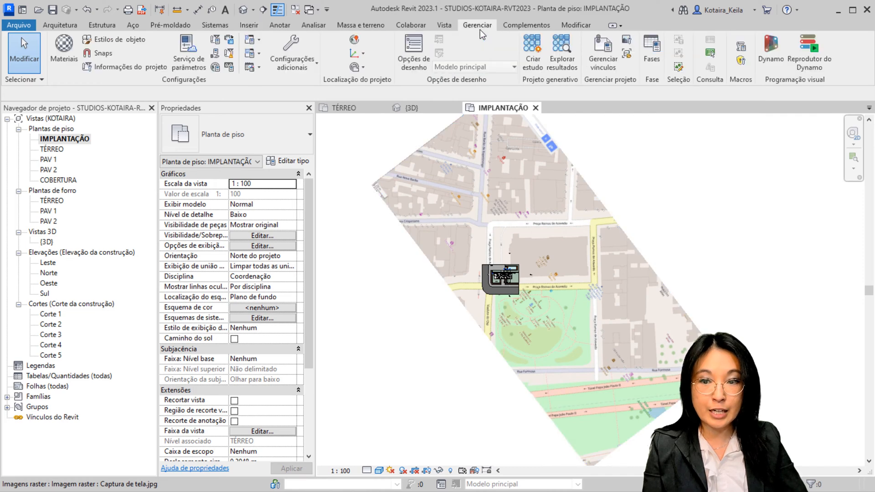
{"action": "left_click", "coordinate": [354, 47]}
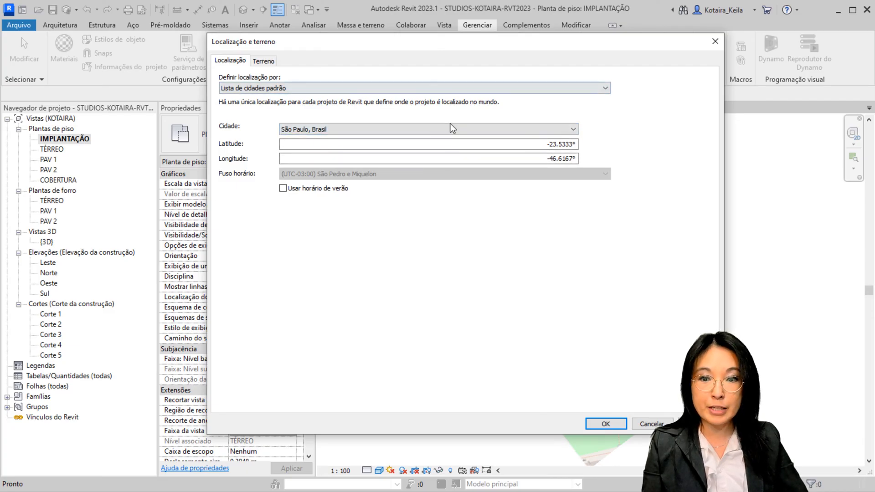
{"action": "left_click", "coordinate": [463, 131]}
{"action": "left_click", "coordinate": [463, 133]}
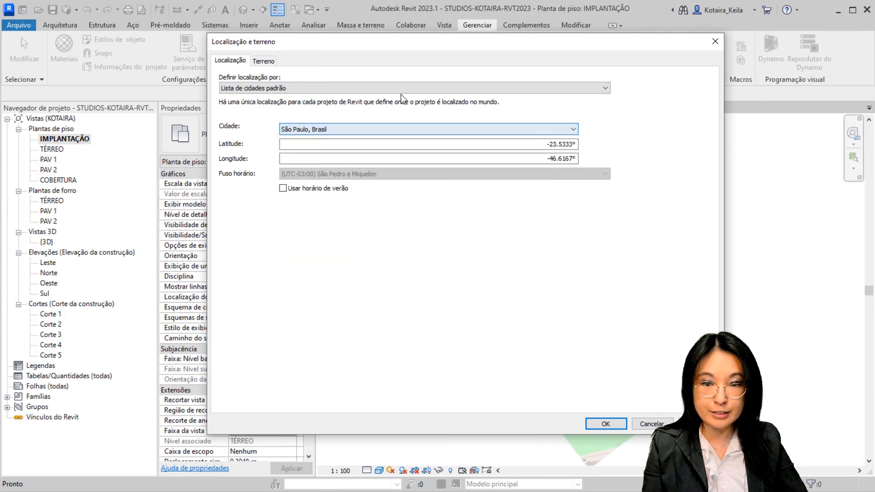
{"action": "left_click", "coordinate": [394, 93]}
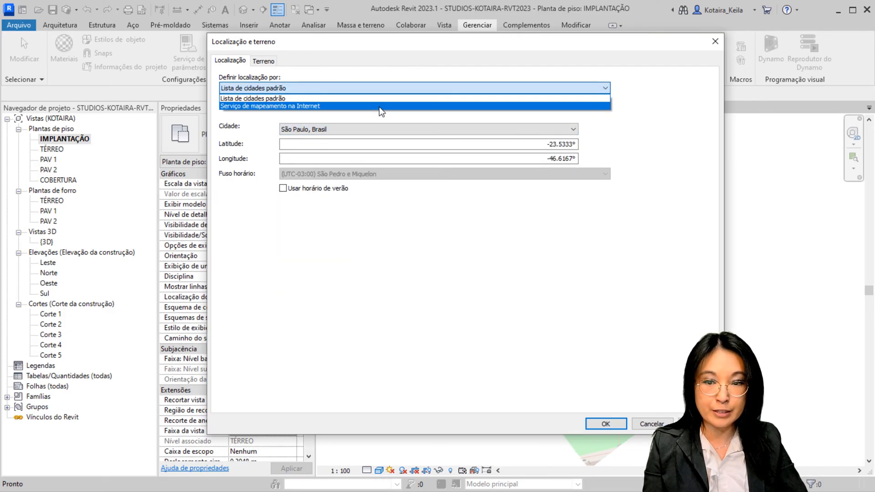
{"action": "left_click", "coordinate": [380, 107]}
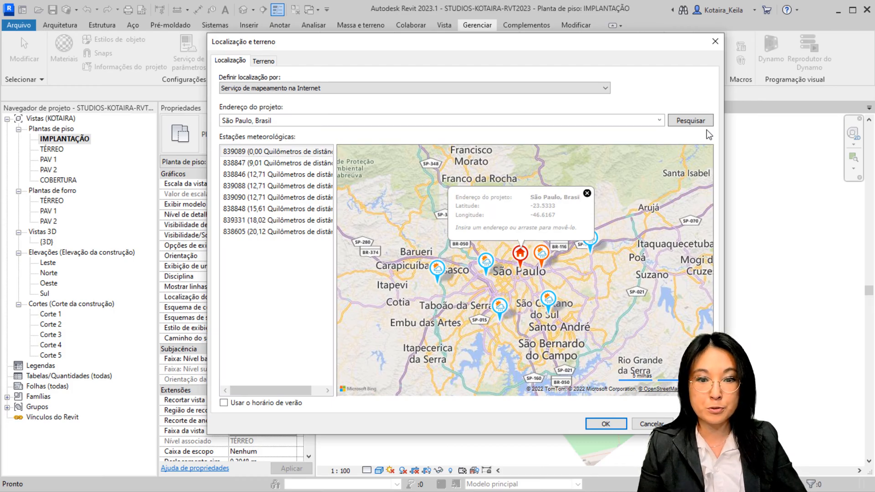
Review the project marker and the nearby weather stations on the São Paulo map, and accept the location settings
{"action": "mouse_move", "coordinate": [522, 254]}
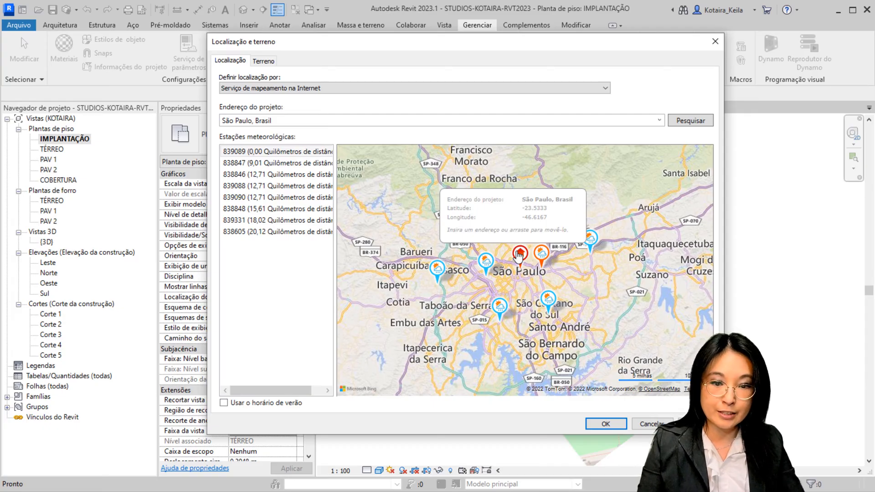
{"action": "mouse_move", "coordinate": [506, 309]}
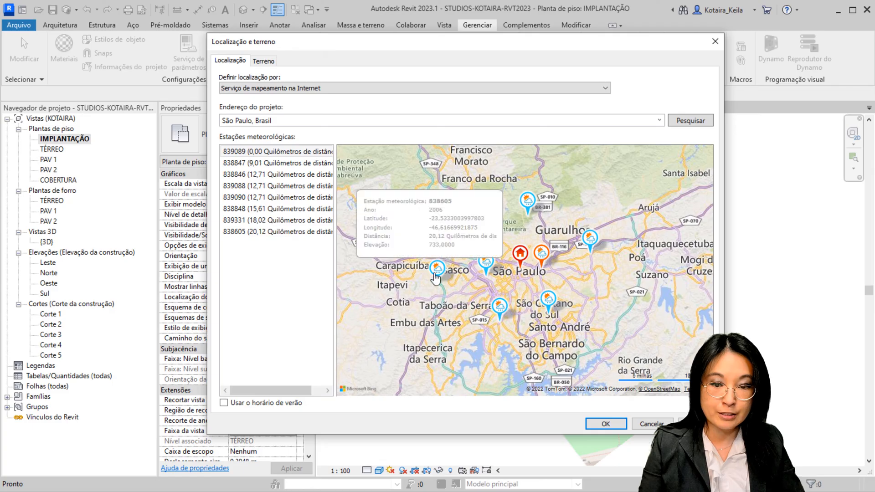
{"action": "left_click", "coordinate": [436, 275]}
{"action": "left_click", "coordinate": [549, 299]}
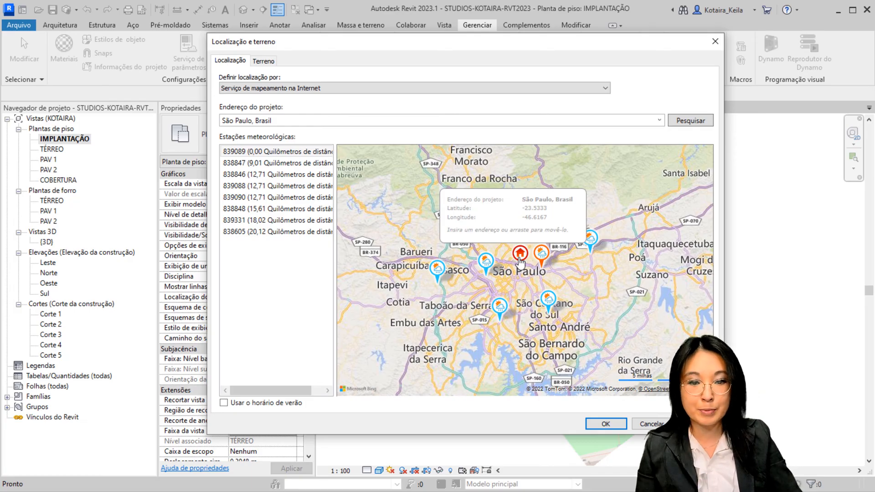
{"action": "mouse_move", "coordinate": [592, 249]}
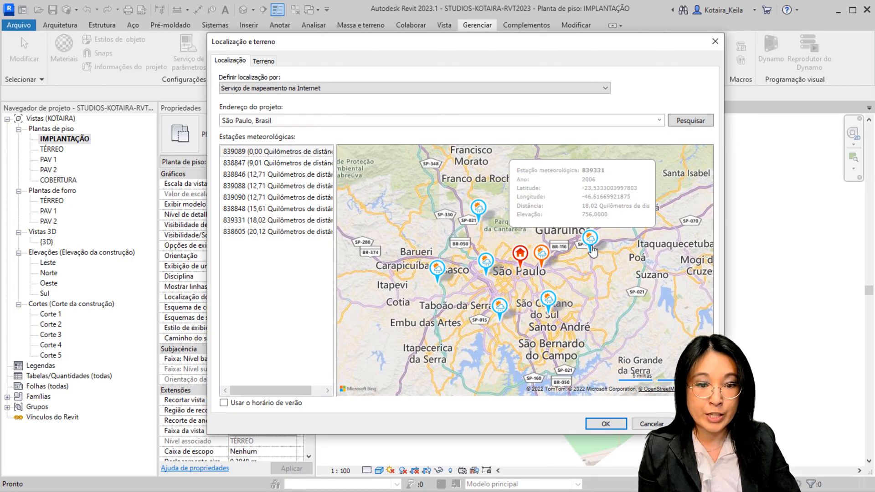
{"action": "mouse_move", "coordinate": [476, 217]}
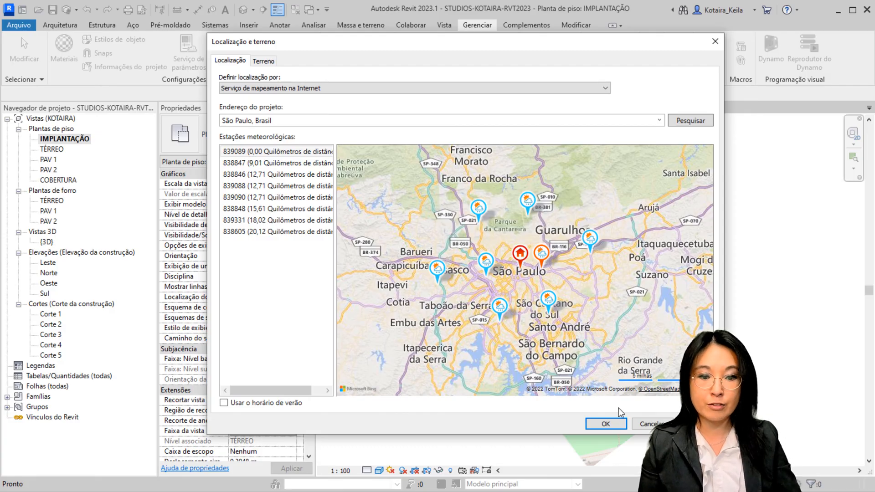
{"action": "left_click", "coordinate": [606, 424]}
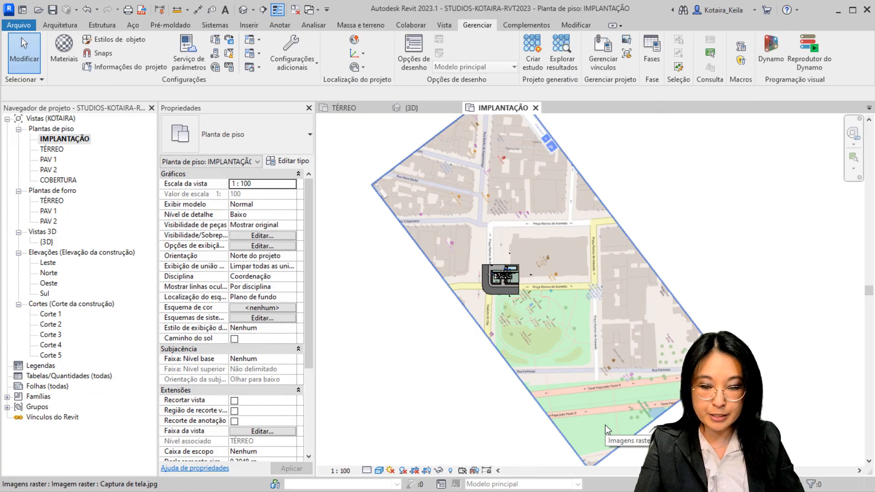
Switch the IMPLANTAÇÃO plan back to the Wireframe visual style
{"action": "key", "text": "w"}
{"action": "key", "text": "f"}
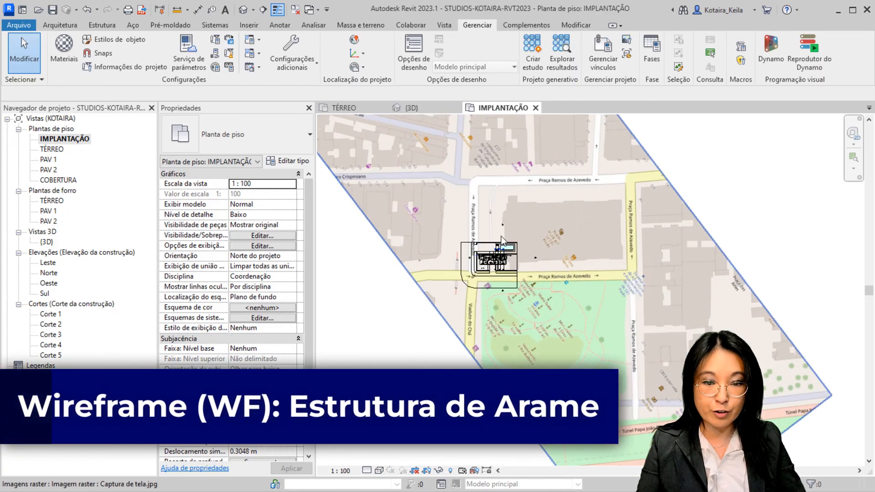
{"action": "scroll", "coordinate": [506, 280], "scroll_direction": "up", "scroll_amount": 5}
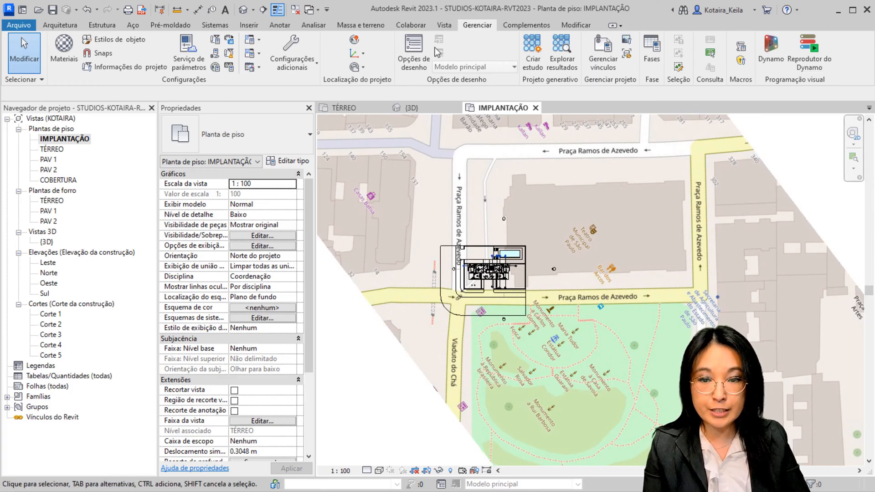
Try to rotate true north while the IMPLANTAÇÃO plan is oriented to project north
{"action": "left_click", "coordinate": [361, 68]}
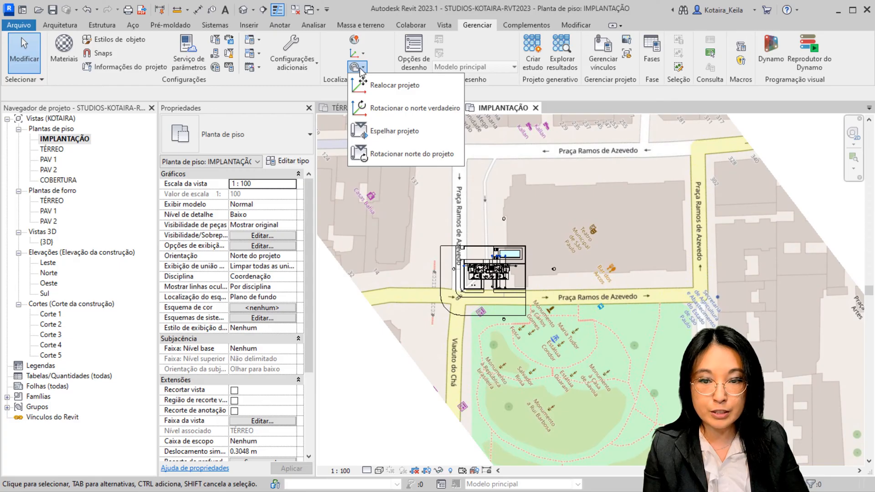
{"action": "left_click", "coordinate": [375, 110]}
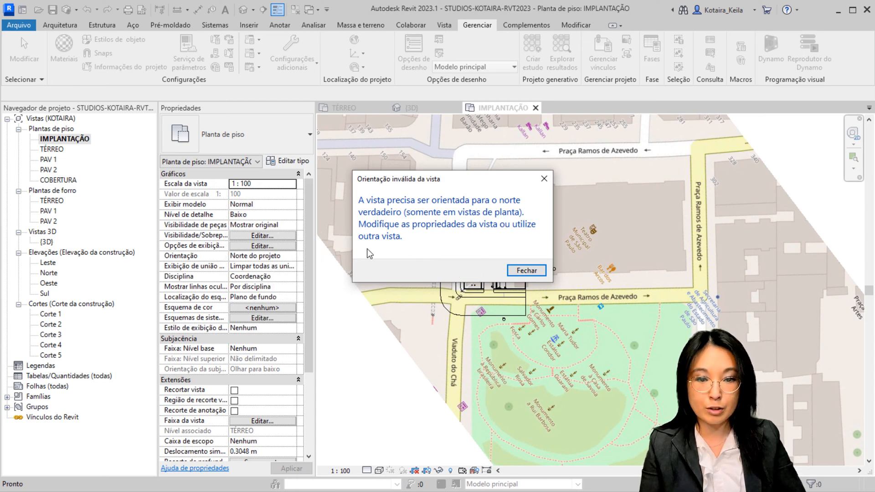
{"action": "left_click", "coordinate": [543, 179]}
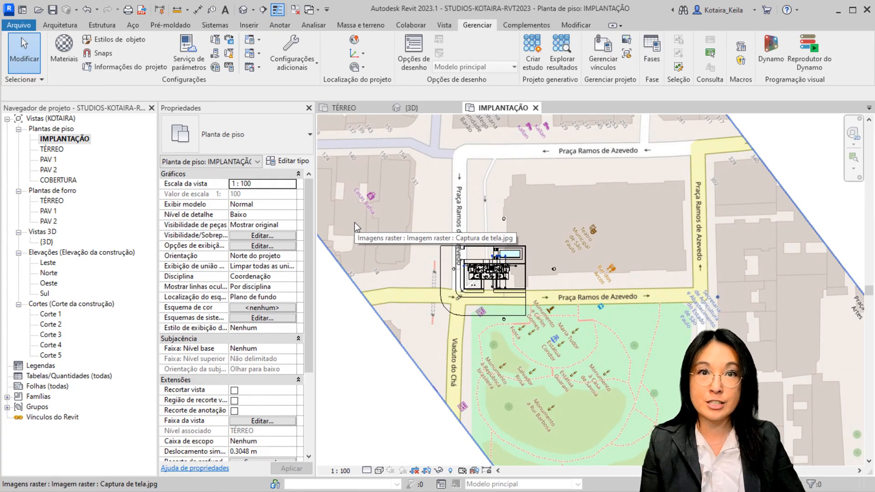
Set the orientation of the IMPLANTAÇÃO plan to Norte verdadeiro
{"action": "left_click", "coordinate": [267, 258]}
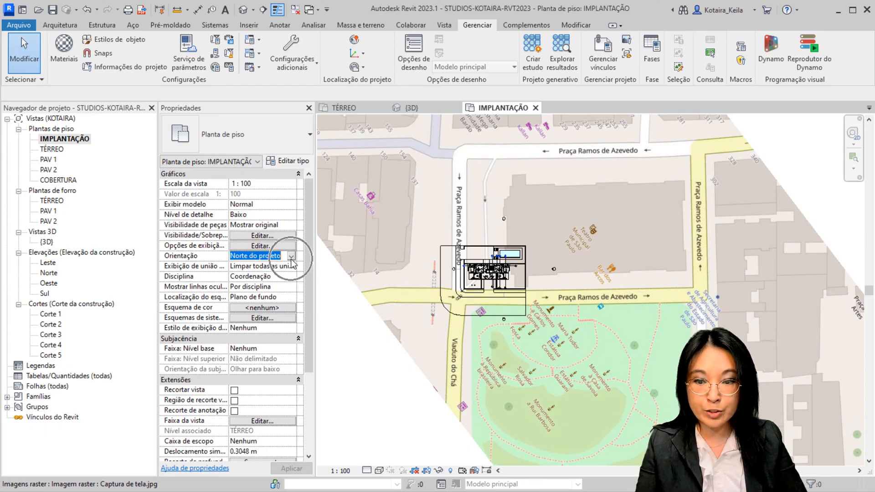
{"action": "left_click", "coordinate": [291, 257]}
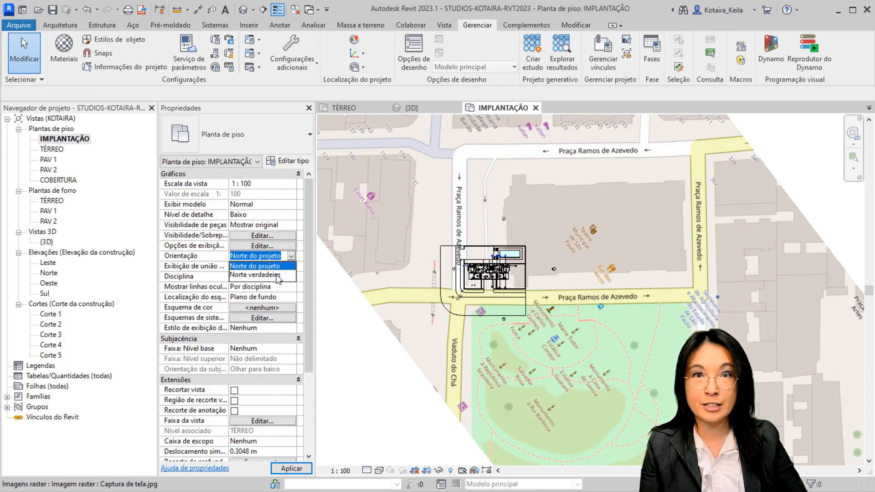
{"action": "left_click", "coordinate": [277, 275]}
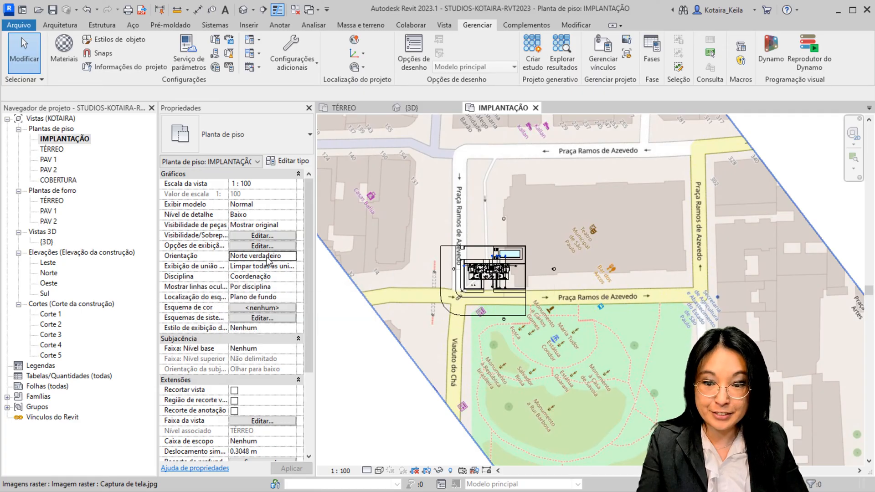
Start rotating true north and move the centre of rotation to the map image's westernmost corner, at the end of its boundary edge
{"action": "left_click", "coordinate": [358, 68]}
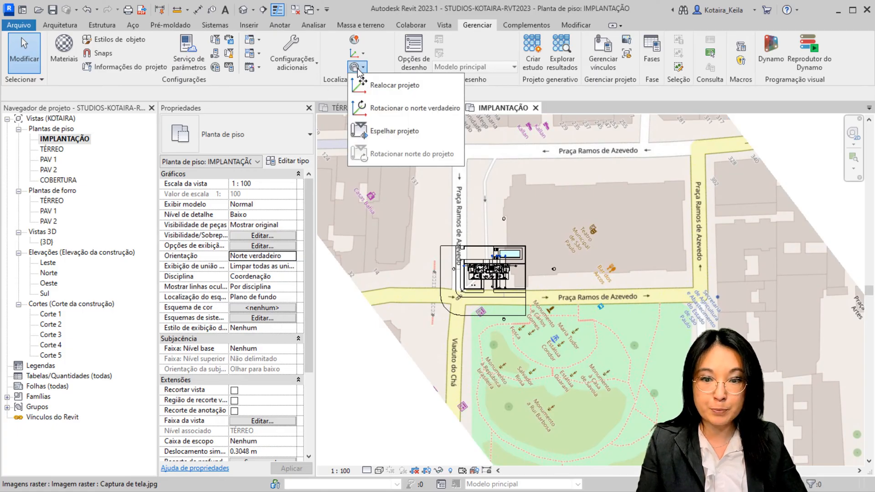
{"action": "left_click", "coordinate": [383, 109]}
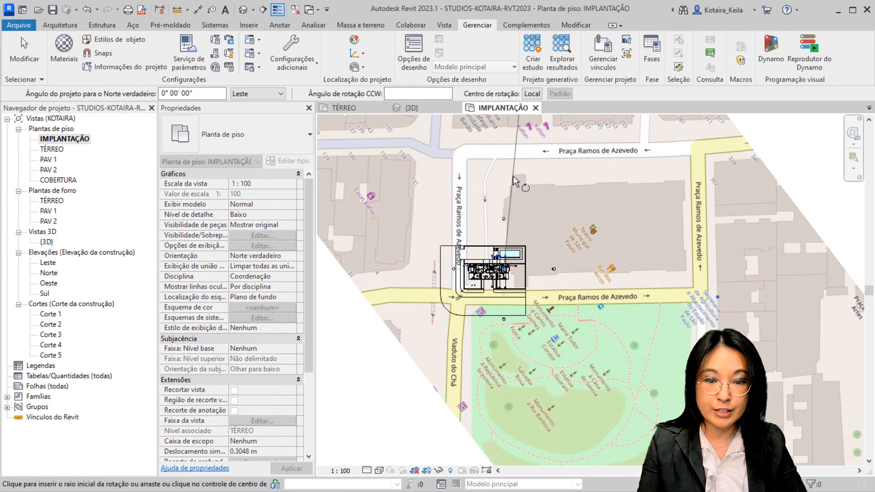
{"action": "scroll", "coordinate": [512, 205], "scroll_direction": "down", "scroll_amount": 2}
{"action": "middle_click_drag", "start_coordinate": [509, 212], "coordinate": [543, 278]}
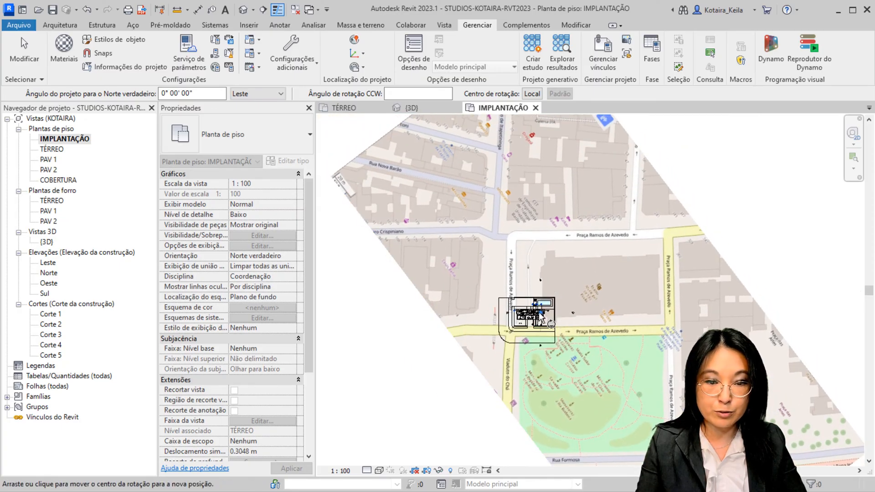
{"action": "left_click_drag", "start_coordinate": [551, 324], "coordinate": [330, 176]}
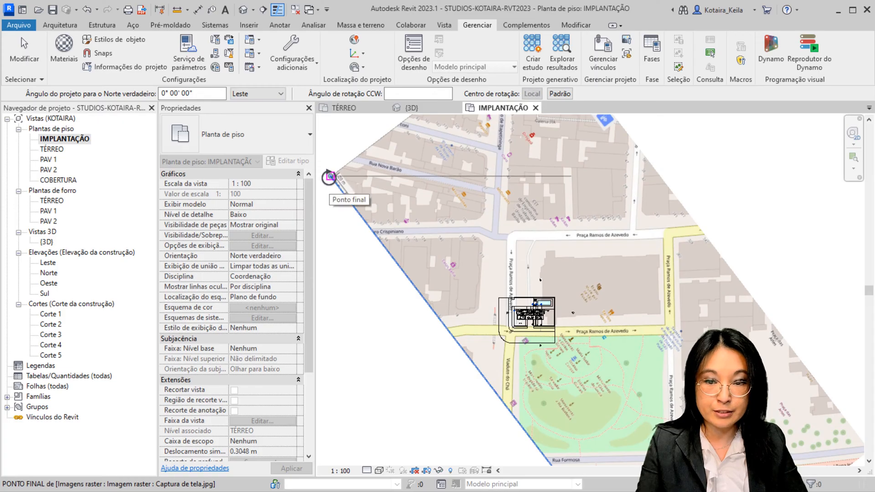
{"action": "middle_click_drag", "start_coordinate": [382, 222], "coordinate": [400, 311]}
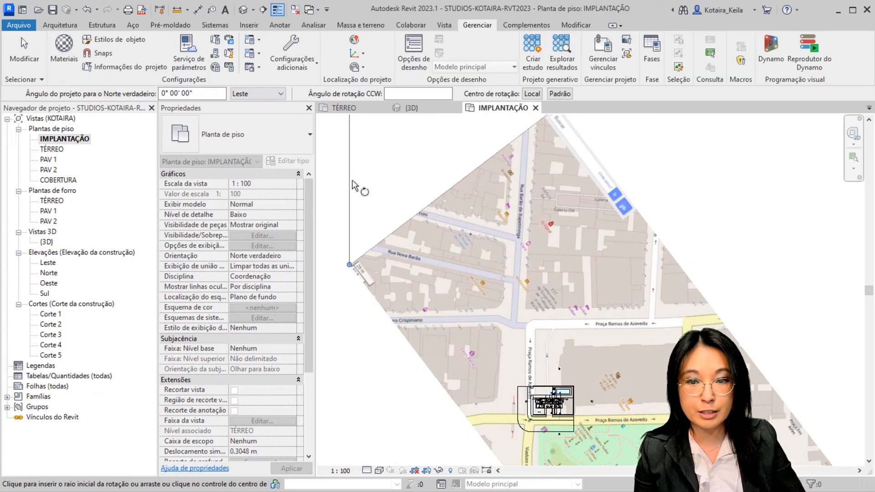
Rotate true north by 52.65°, from a vertical start ray to an end ray along the map image's northwest edge
{"action": "scroll", "coordinate": [352, 184], "scroll_direction": "up", "scroll_amount": 2}
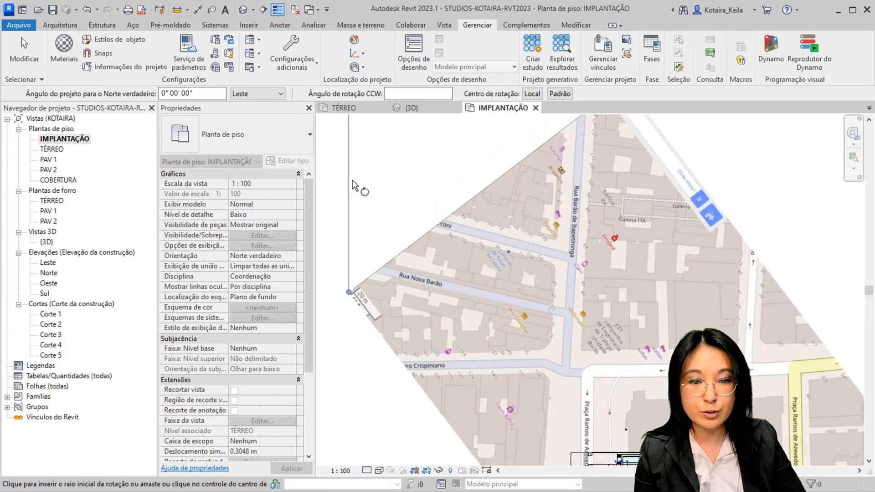
{"action": "left_click", "coordinate": [352, 185]}
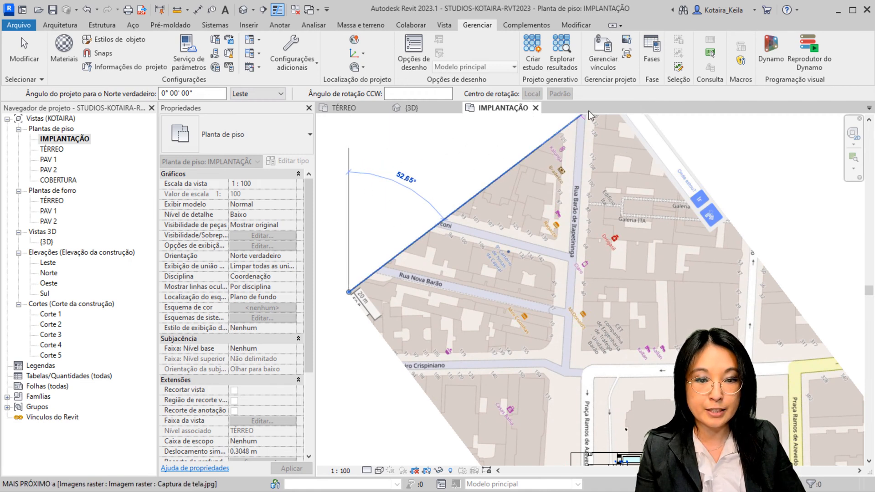
{"action": "left_click", "coordinate": [360, 284]}
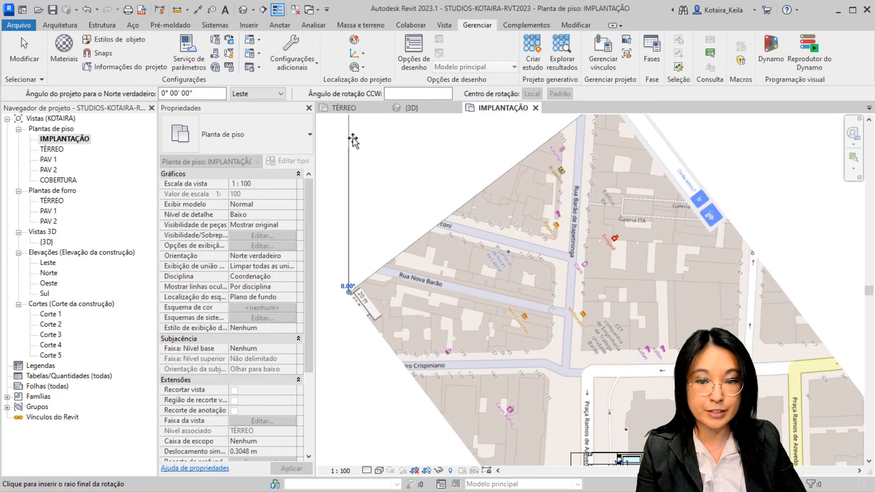
{"action": "key", "text": "ctrl"}
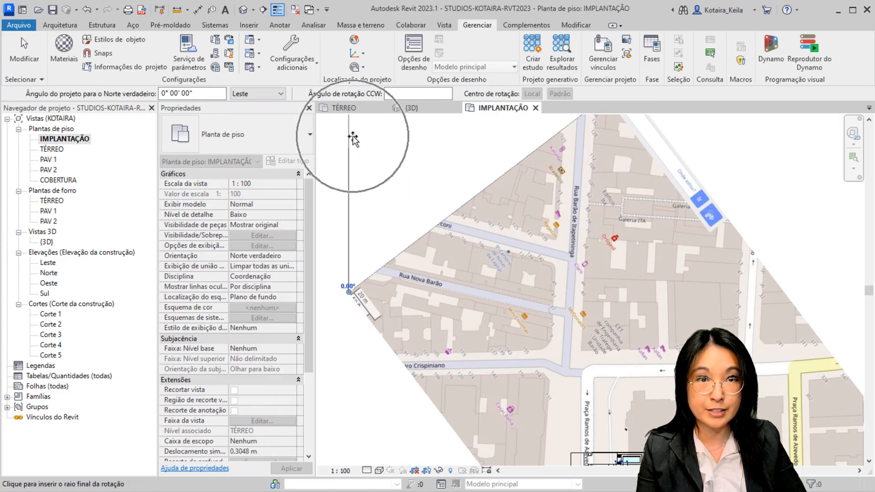
{"action": "left_click", "coordinate": [469, 204]}
{"action": "scroll", "coordinate": [469, 203], "scroll_direction": "down", "scroll_amount": 5}
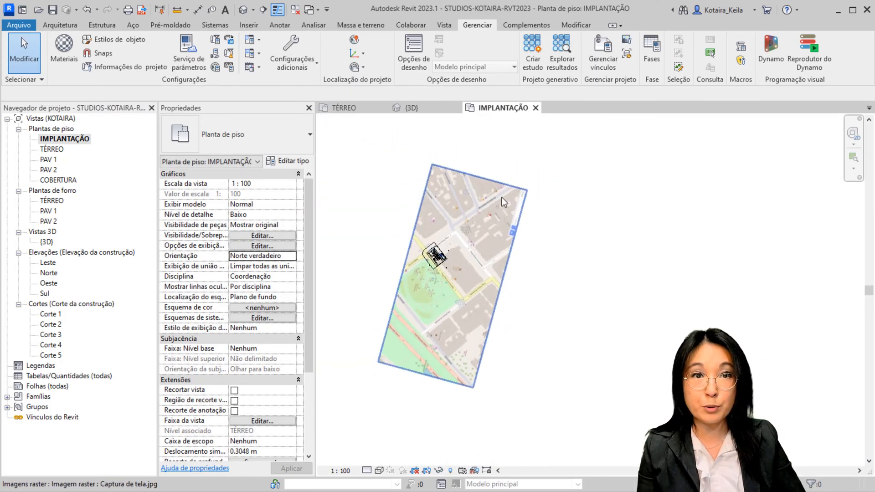
Set the orientation of the IMPLANTAÇÃO plan to Norte do projeto
{"action": "key", "text": "Escape"}
{"action": "left_click", "coordinate": [273, 255]}
{"action": "left_click", "coordinate": [291, 257]}
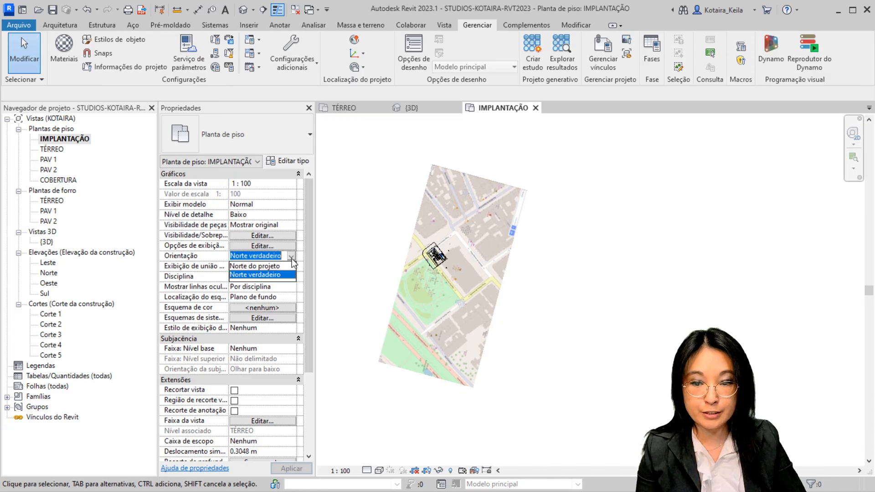
{"action": "left_click", "coordinate": [274, 266]}
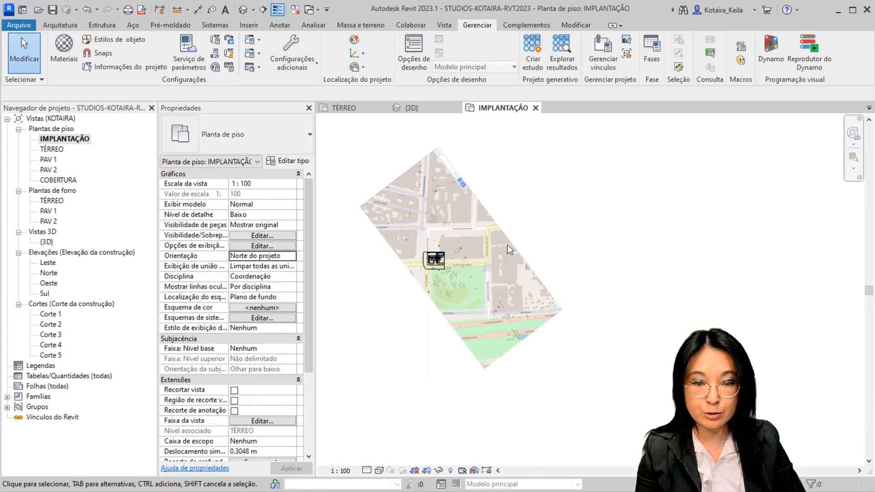
{"action": "scroll", "coordinate": [426, 271], "scroll_direction": "up", "scroll_amount": 5}
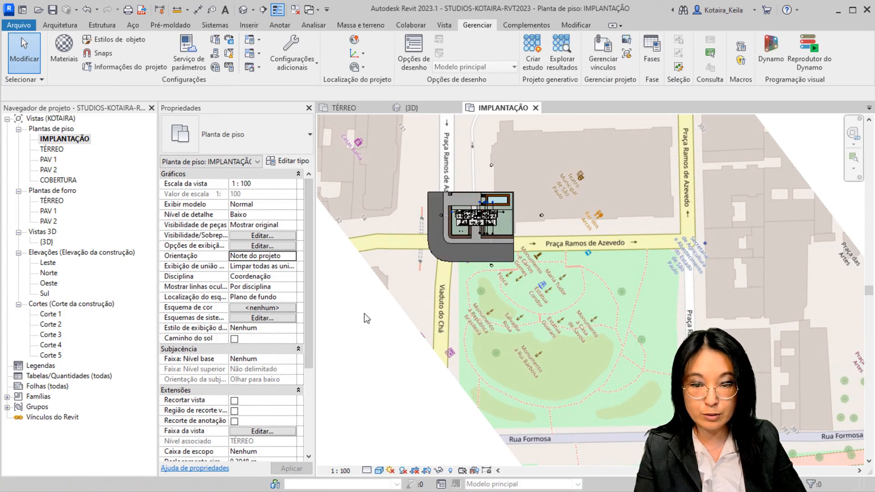
Switch the IMPLANTAÇÃO plan to Norte verdadeiro to compare the rotation, and return its orientation to Norte do projeto
{"action": "left_click", "coordinate": [264, 255]}
{"action": "left_click", "coordinate": [291, 256]}
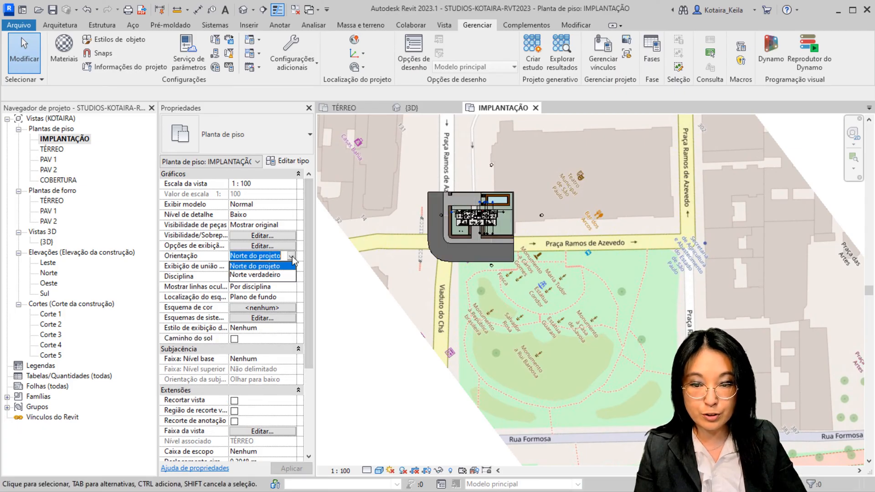
{"action": "left_click", "coordinate": [271, 276]}
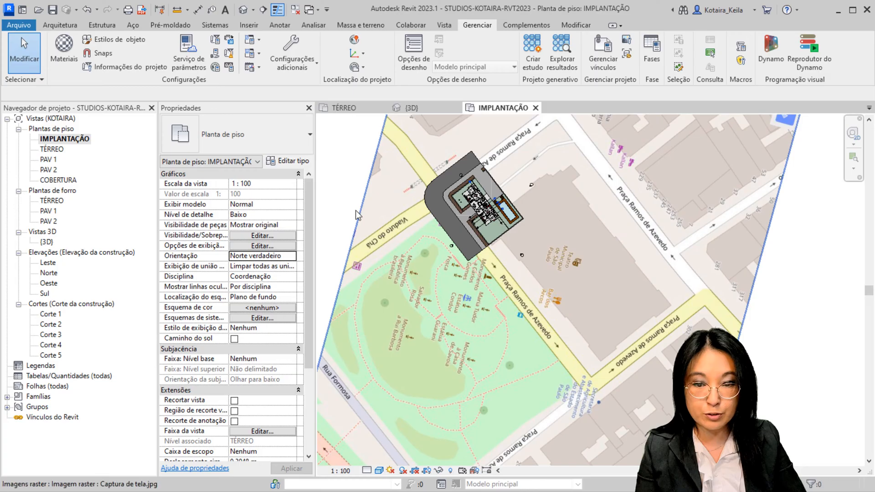
{"action": "left_click", "coordinate": [292, 256]}
{"action": "left_click", "coordinate": [280, 266]}
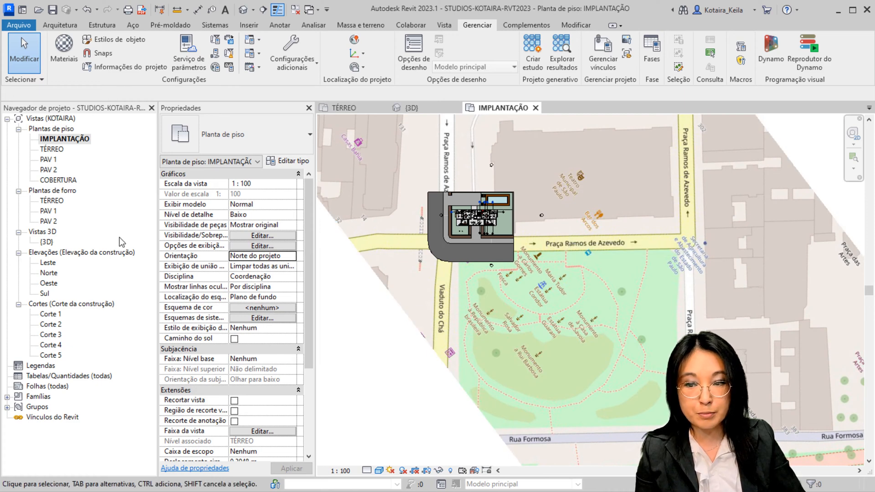
Open the {3D} view and inspect the whole building and its plot from directly above
{"action": "double_click", "coordinate": [47, 242]}
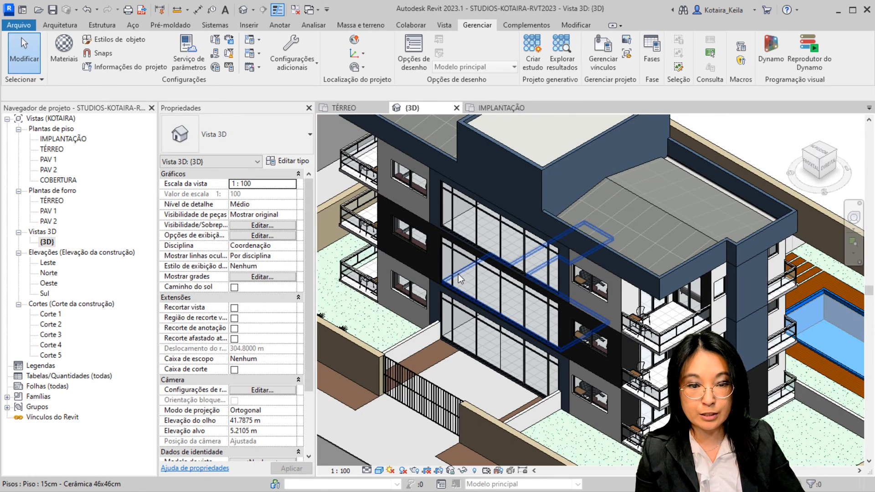
{"action": "scroll", "coordinate": [465, 278], "scroll_direction": "down", "scroll_amount": 3}
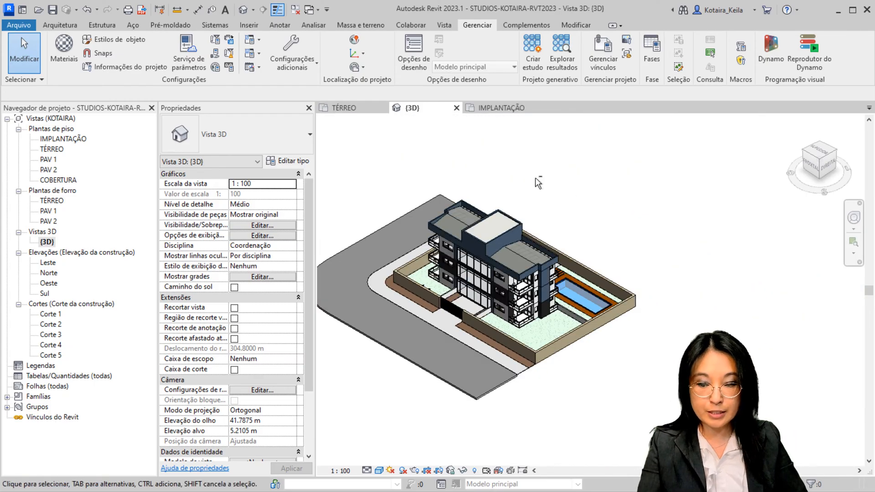
{"action": "middle_click_drag", "start_coordinate": [525, 174], "coordinate": [621, 352], "text": "shift"}
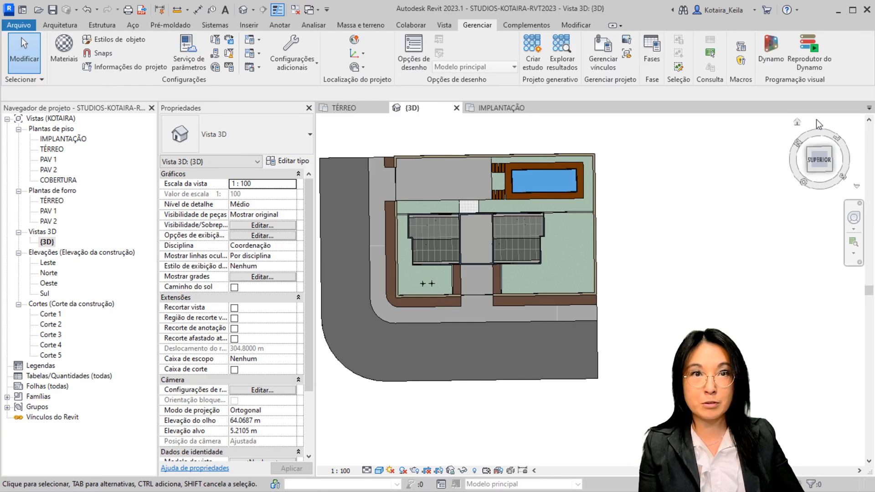
Reveal the hidden elements in the IMPLANTAÇÃO plan and select the project base point
{"action": "double_click", "coordinate": [63, 139]}
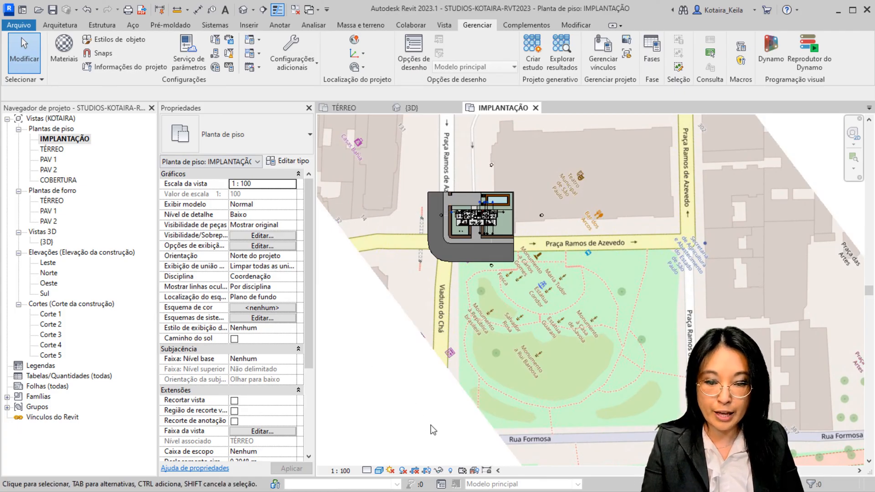
{"action": "left_click", "coordinate": [452, 473]}
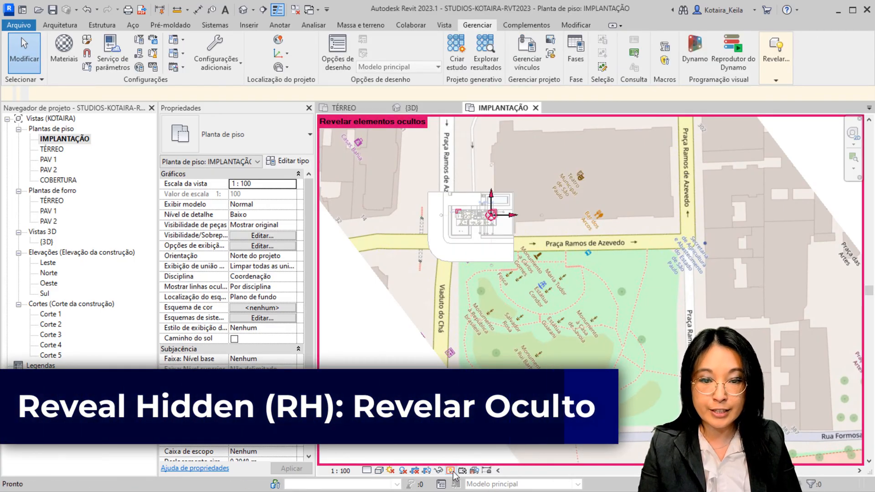
{"action": "scroll", "coordinate": [492, 219], "scroll_direction": "up", "scroll_amount": 3}
{"action": "scroll", "coordinate": [493, 227], "scroll_direction": "up", "scroll_amount": 3}
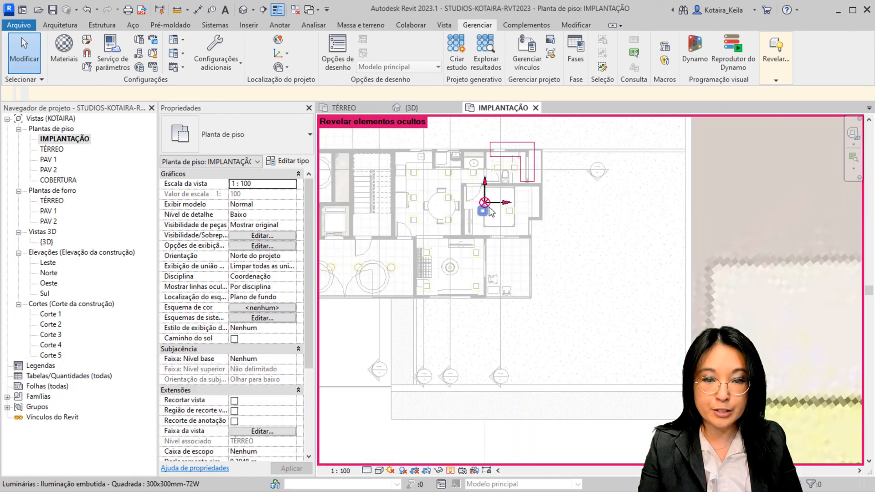
{"action": "left_click", "coordinate": [486, 203]}
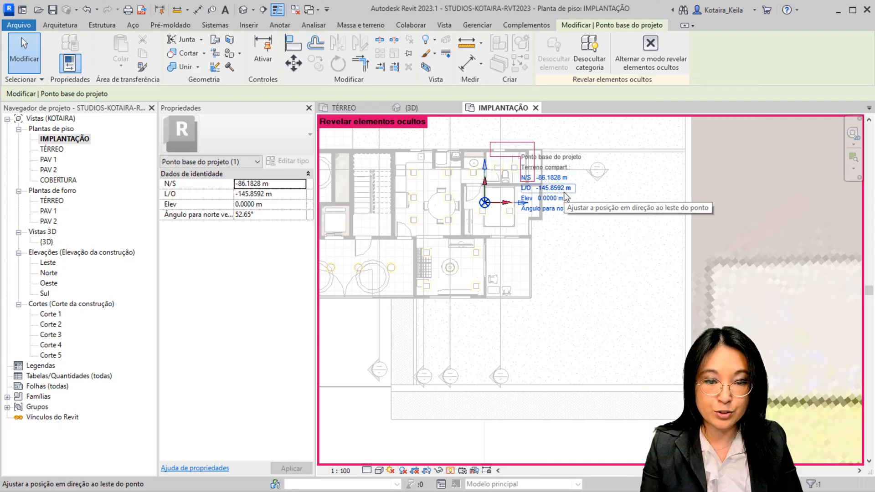
Examine the editable N/S and L/O coordinates of the project base point
{"action": "left_click", "coordinate": [560, 181]}
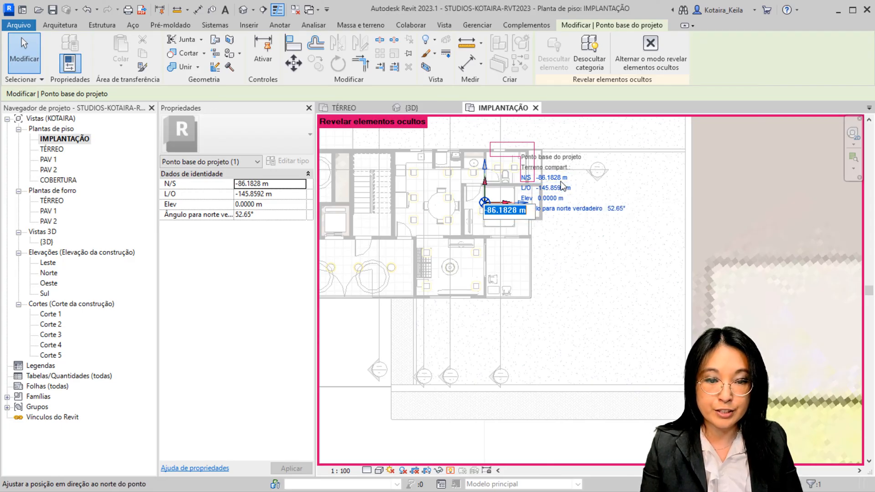
{"action": "left_click", "coordinate": [562, 192]}
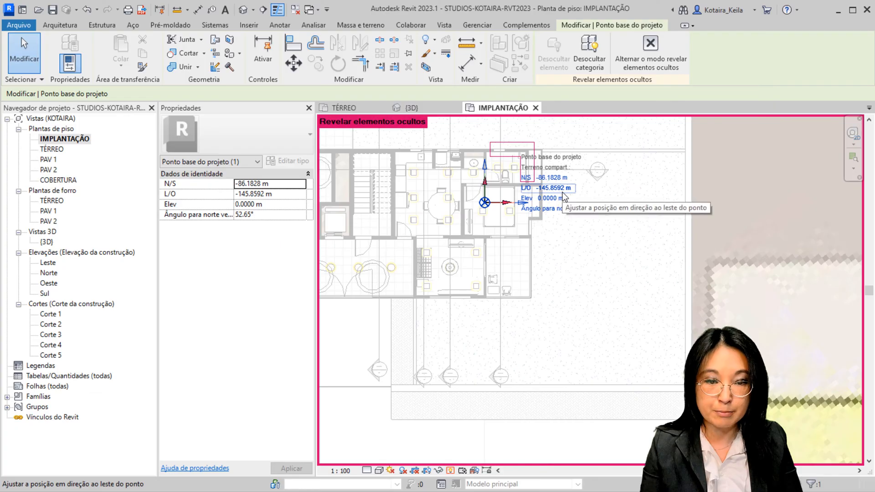
{"action": "left_click", "coordinate": [562, 192]}
{"action": "left_click", "coordinate": [555, 179]}
{"action": "left_click", "coordinate": [554, 179]}
{"action": "left_click", "coordinate": [558, 192]}
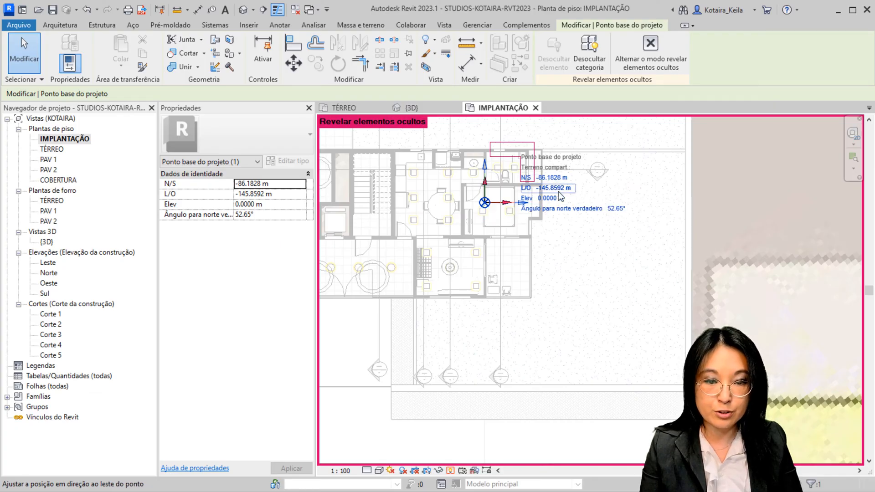
{"action": "left_click", "coordinate": [558, 192]}
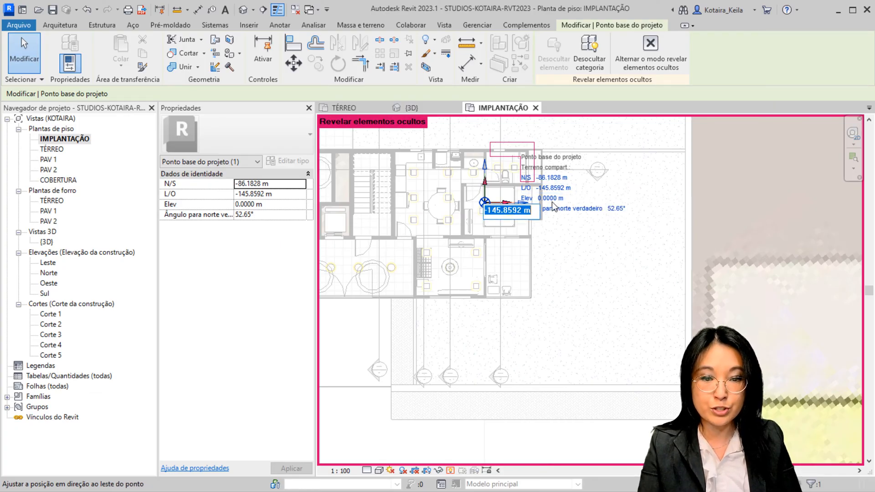
Set the elevation (Elev) of the project base point to 800 m
{"action": "left_click", "coordinate": [550, 204]}
{"action": "left_click", "coordinate": [551, 203]}
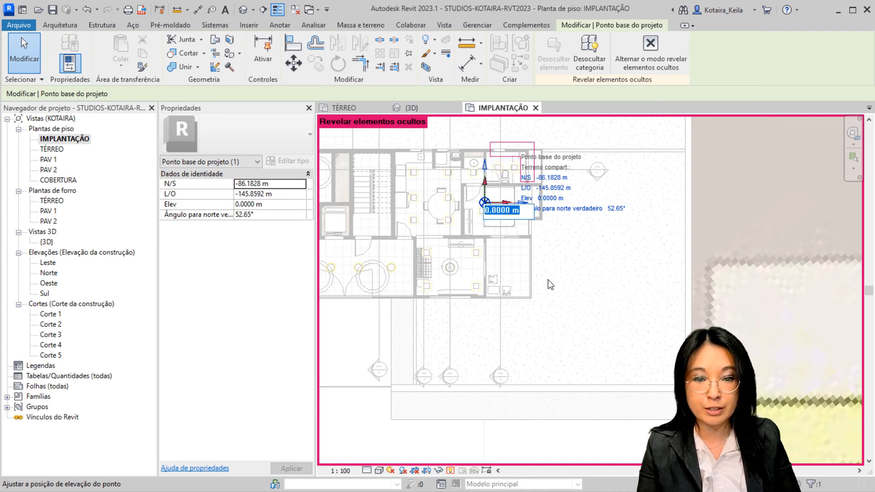
{"action": "left_click", "coordinate": [511, 213]}
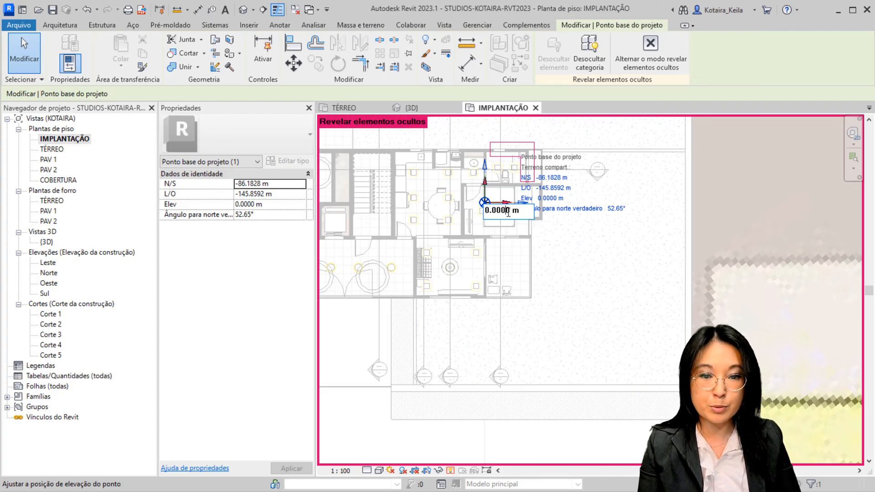
{"action": "left_click_drag", "start_coordinate": [512, 212], "coordinate": [461, 212]}
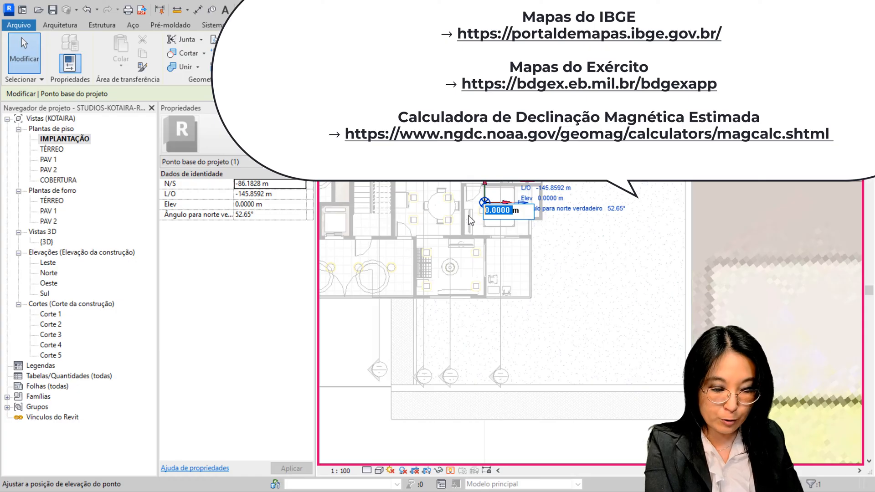
{"action": "type", "text": "800"}
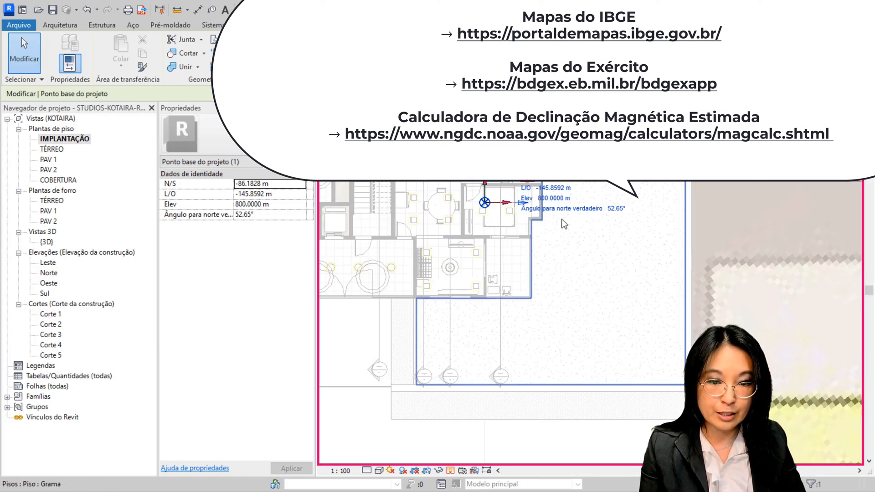
{"action": "key", "text": "Return"}
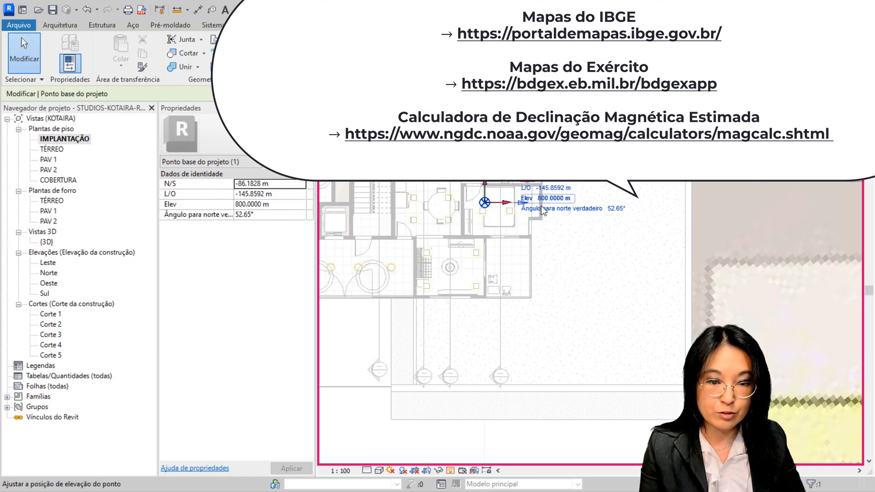
Set the project base point's angle to true north to -52.65°
{"action": "left_click", "coordinate": [610, 211]}
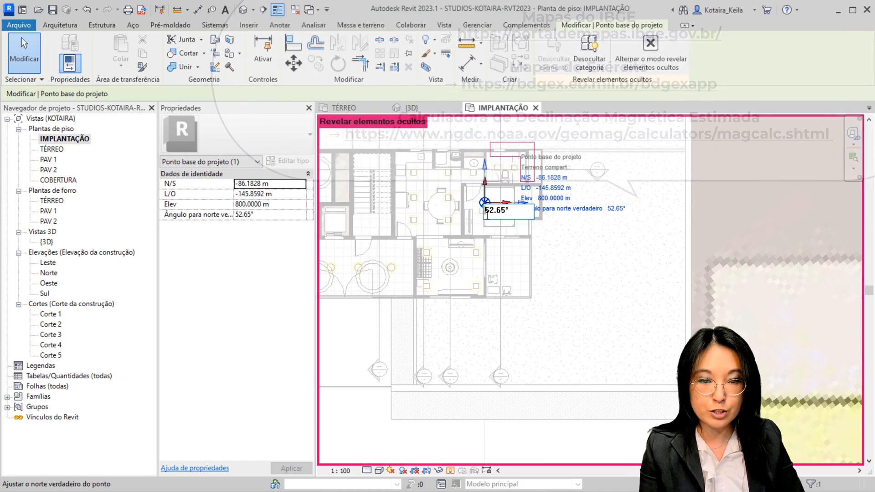
{"action": "type", "text": "-"}
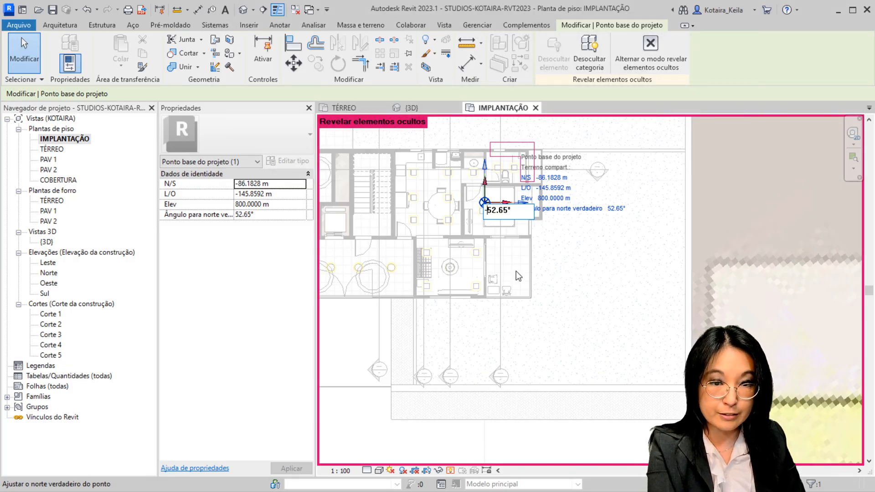
{"action": "key", "text": "Return"}
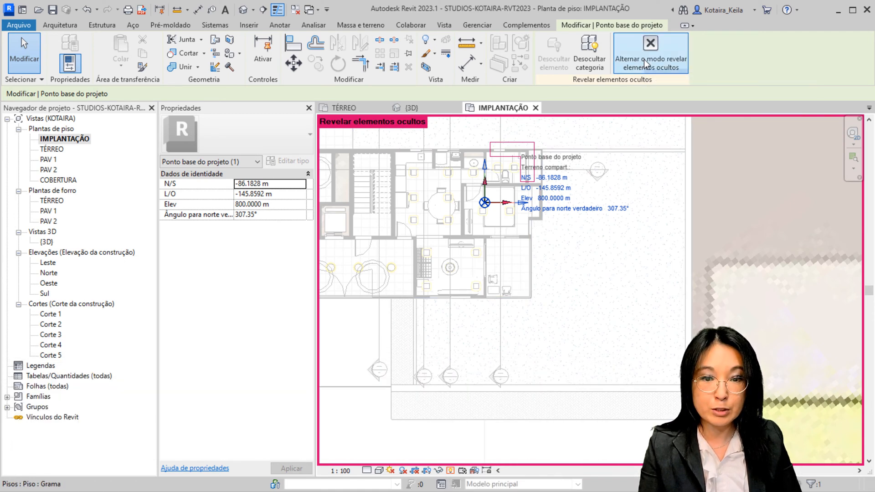
Turn off the display of hidden elements in the IMPLANTAÇÃO plan
{"action": "left_click", "coordinate": [644, 60]}
{"action": "scroll", "coordinate": [609, 348], "scroll_direction": "down", "scroll_amount": 6}
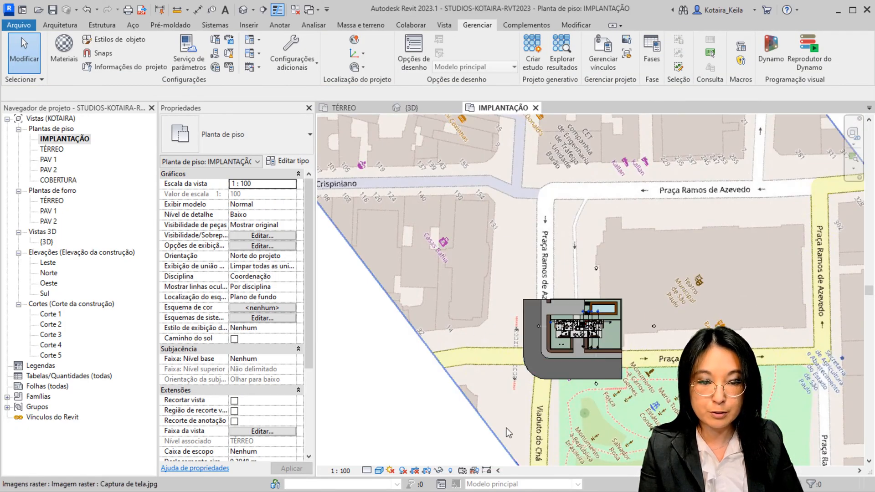
Examine the building and its plot from above in the {3D} view
{"action": "left_click", "coordinate": [412, 108]}
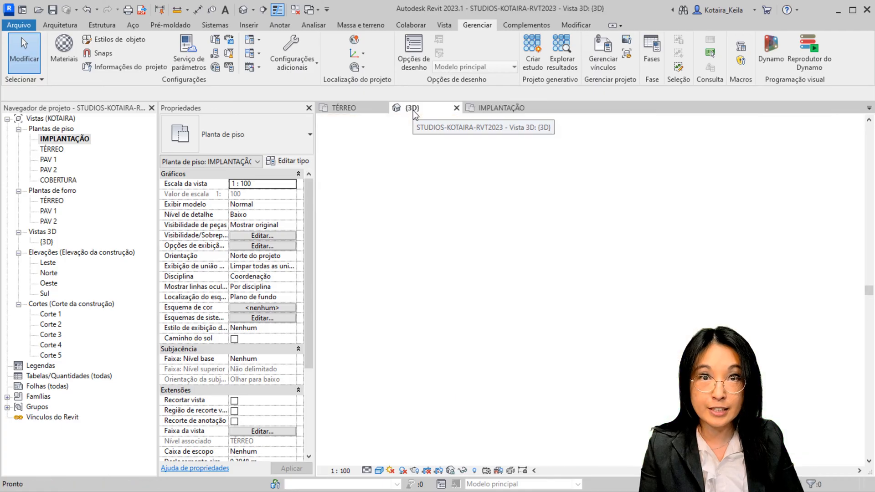
{"action": "mouse_move", "coordinate": [745, 248]}
{"action": "middle_mouse_down", "text": "shift"}
{"action": "mouse_move", "coordinate": [740, 257]}
{"action": "mouse_move", "coordinate": [758, 252]}
{"action": "mouse_move", "coordinate": [745, 254]}
{"action": "middle_mouse_up", "text": "shift"}
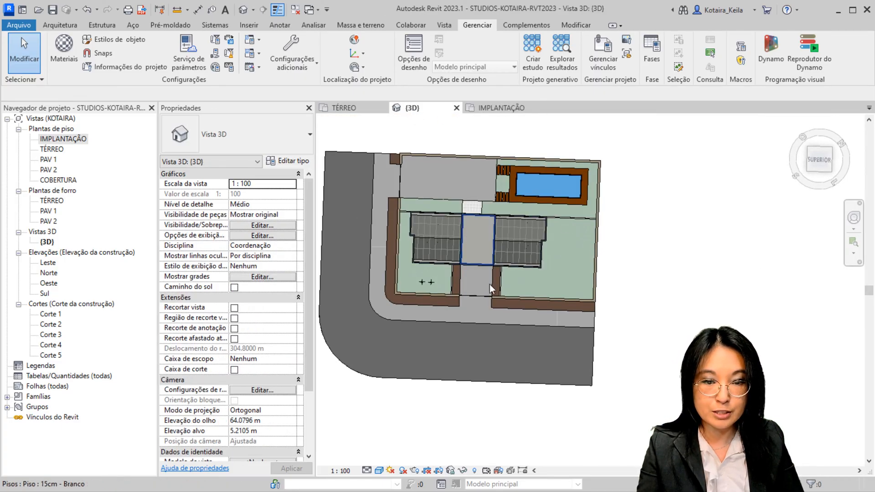
{"action": "middle_click_drag", "start_coordinate": [490, 283], "coordinate": [499, 331], "text": "shift"}
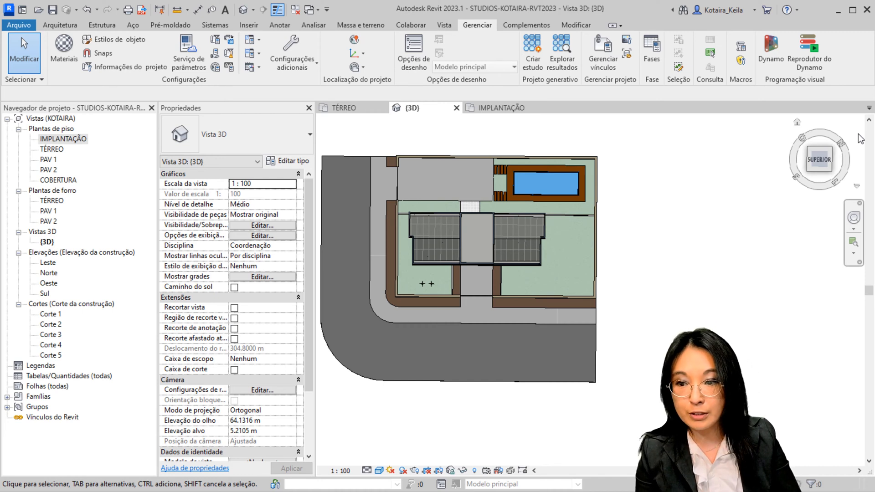
In the IMPLANTAÇÃO plan, start a perspective Camera offset 1.75 m from TÉRREO and place its eye at the plot's garden corner nearest Praça Ramos de Azevedo
{"action": "double_click", "coordinate": [69, 139]}
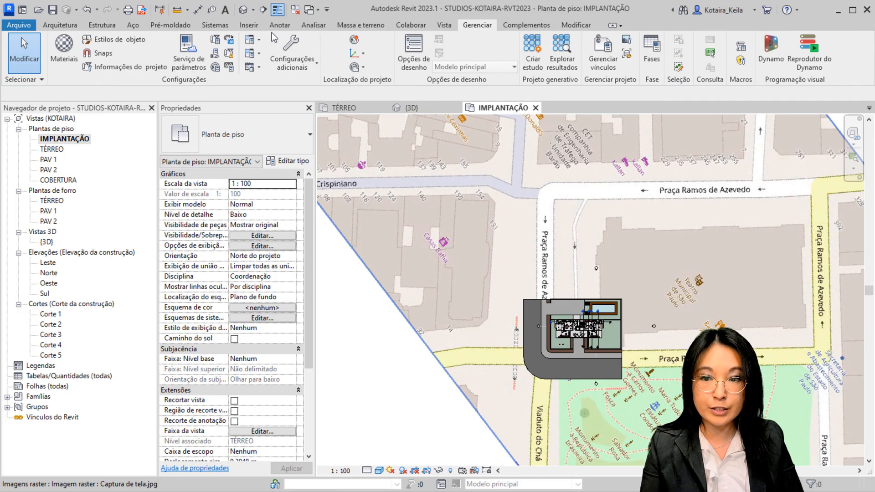
{"action": "left_click", "coordinate": [254, 12]}
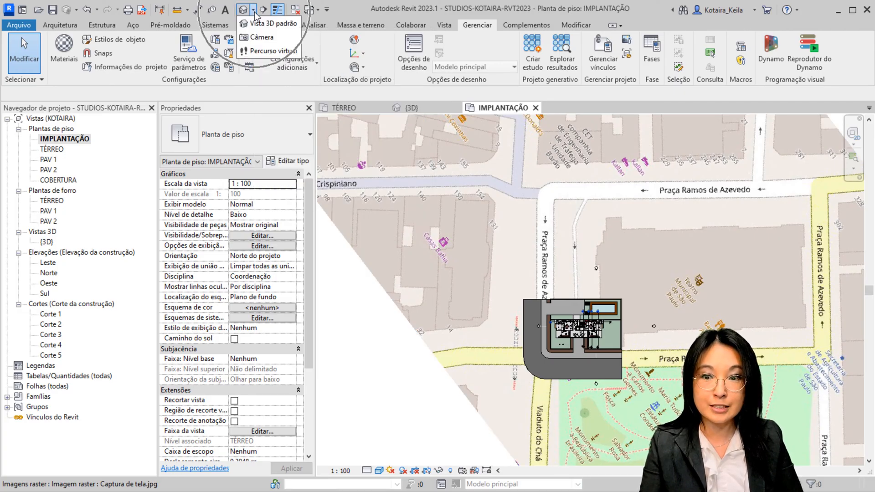
{"action": "left_click", "coordinate": [263, 44]}
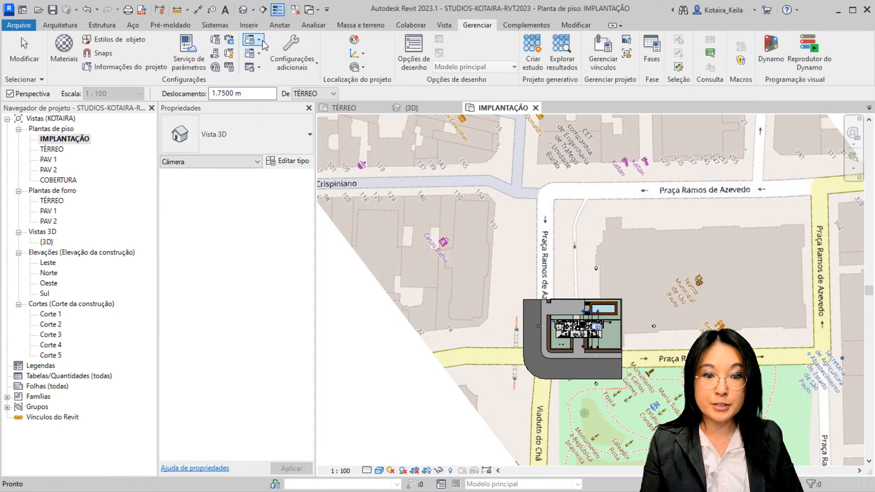
{"action": "middle_click_drag", "start_coordinate": [487, 244], "coordinate": [403, 136]}
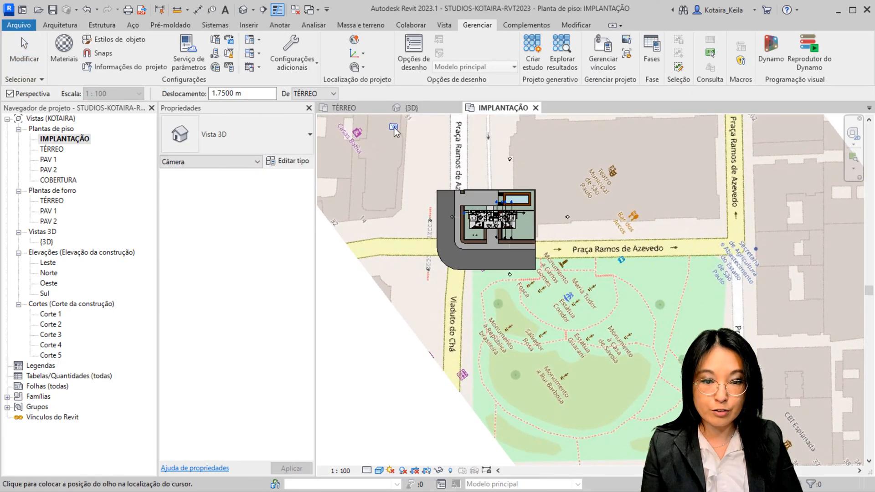
{"action": "scroll", "coordinate": [532, 234], "scroll_direction": "up", "scroll_amount": 6}
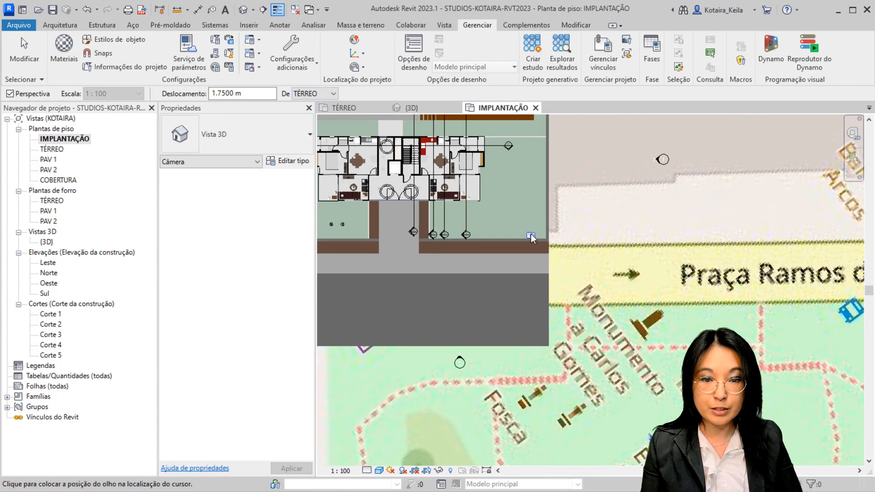
{"action": "middle_click_drag", "start_coordinate": [638, 297], "coordinate": [659, 303]}
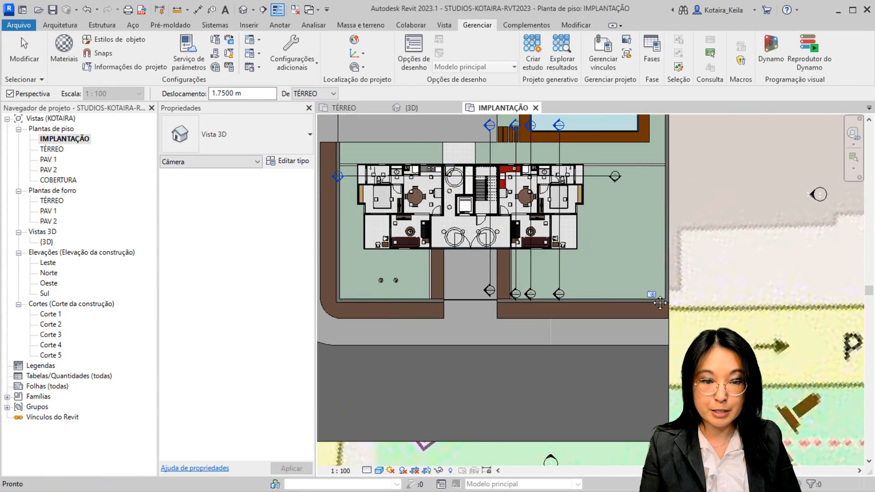
{"action": "key", "text": "ctrl"}
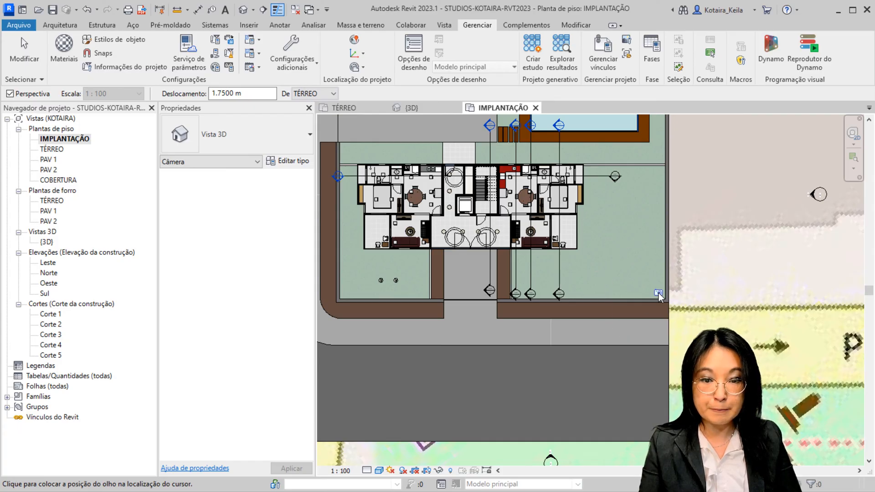
{"action": "left_click", "coordinate": [659, 296]}
Place the camera target diagonally across the building, far beyond it at the opposite edge of the street map
{"action": "scroll", "coordinate": [423, 185], "scroll_direction": "down", "scroll_amount": 5}
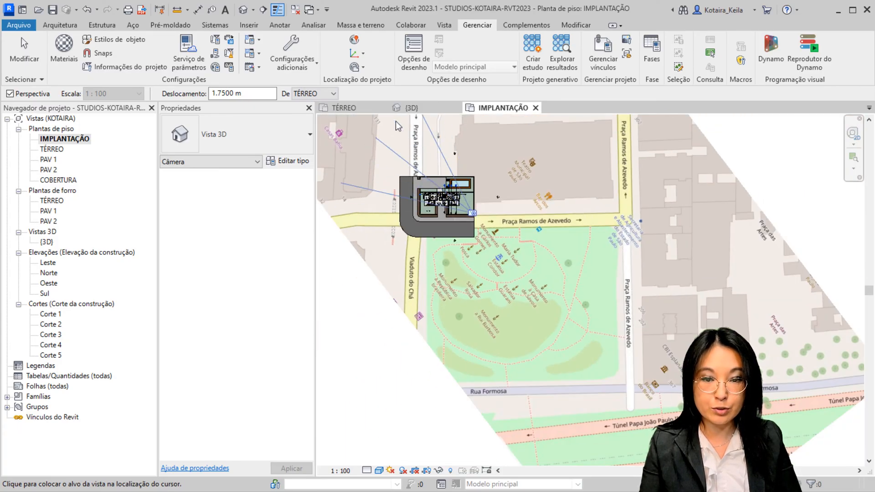
{"action": "middle_click_drag", "start_coordinate": [393, 168], "coordinate": [420, 225]}
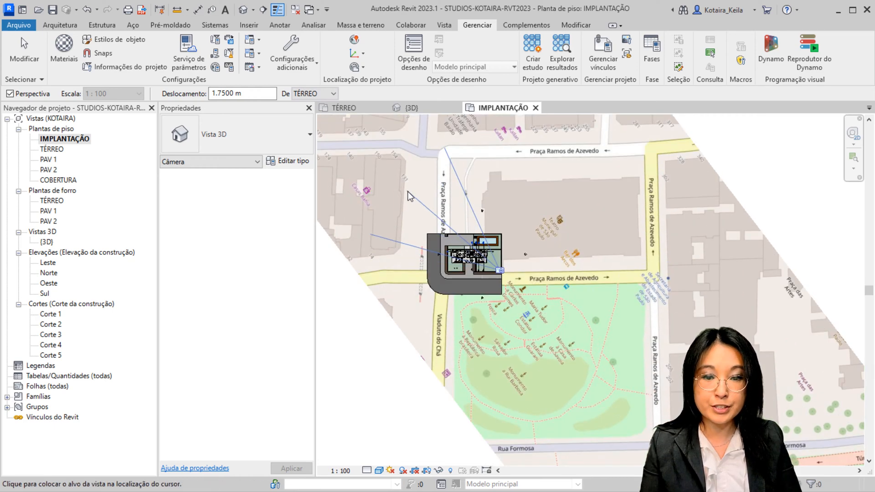
{"action": "scroll", "coordinate": [409, 192], "scroll_direction": "down", "scroll_amount": 2}
{"action": "middle_click_drag", "start_coordinate": [418, 203], "coordinate": [455, 263]}
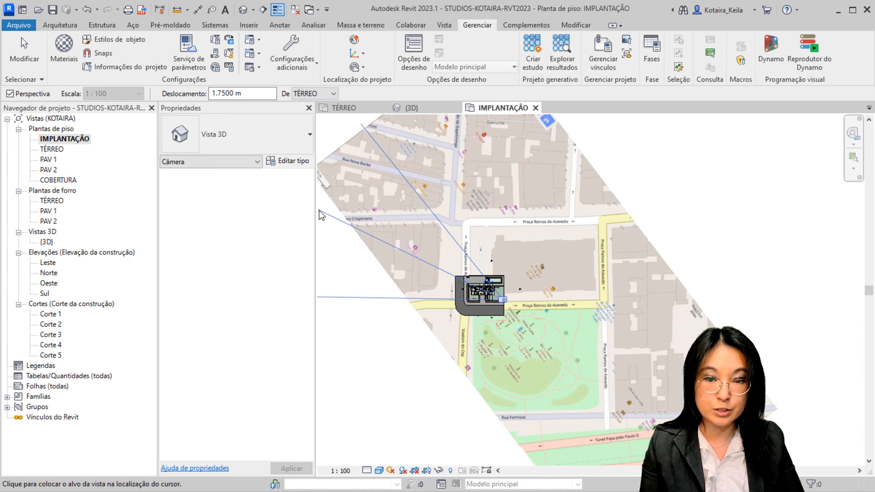
{"action": "key", "text": "ctrl"}
{"action": "key", "text": "ctrl"}
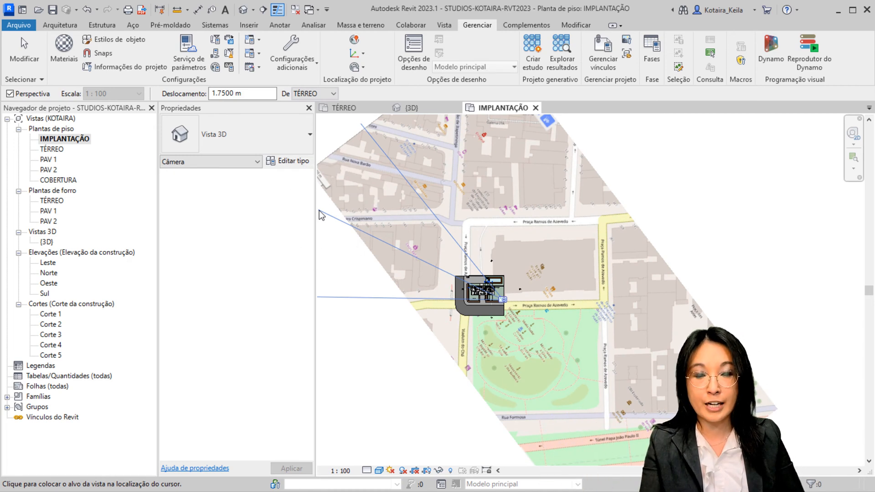
{"action": "left_click", "coordinate": [319, 211]}
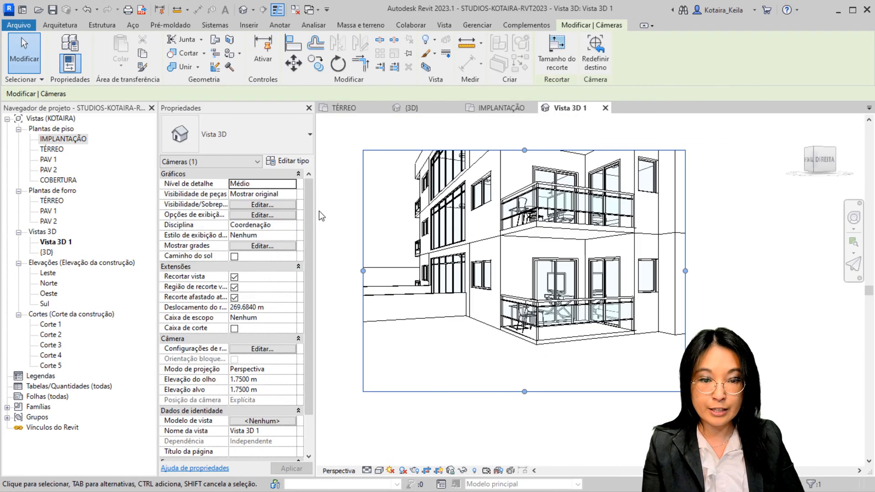
Resize the camera view's crop region, trimming the foreground and extending the other sides to frame the three balcony floors
{"action": "left_click_drag", "start_coordinate": [523, 391], "coordinate": [524, 357]}
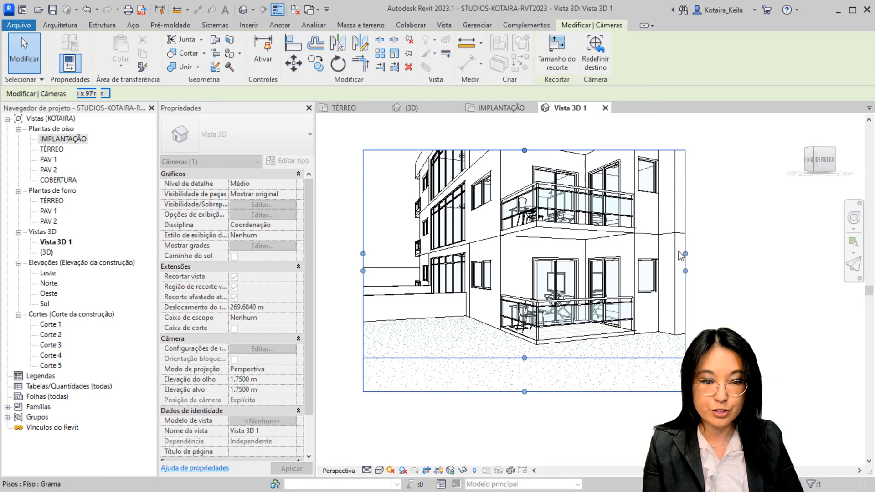
{"action": "left_click_drag", "start_coordinate": [685, 253], "coordinate": [721, 250]}
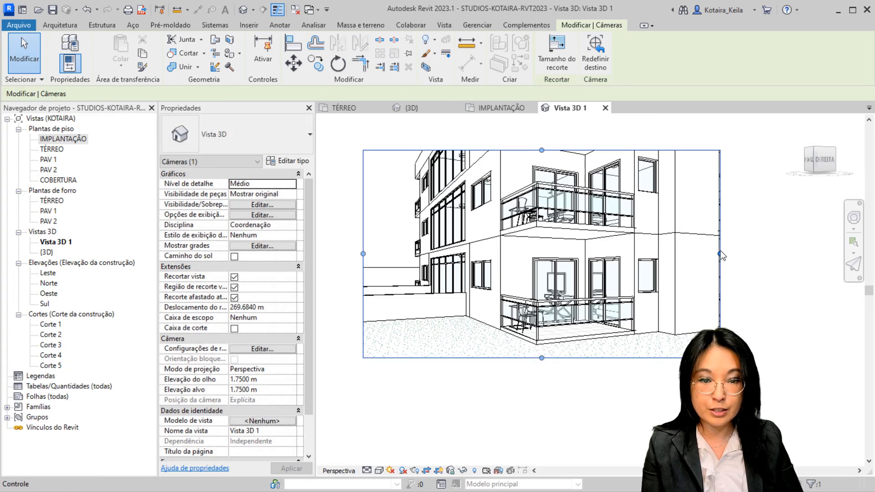
{"action": "left_click_drag", "start_coordinate": [540, 208], "coordinate": [543, 158]}
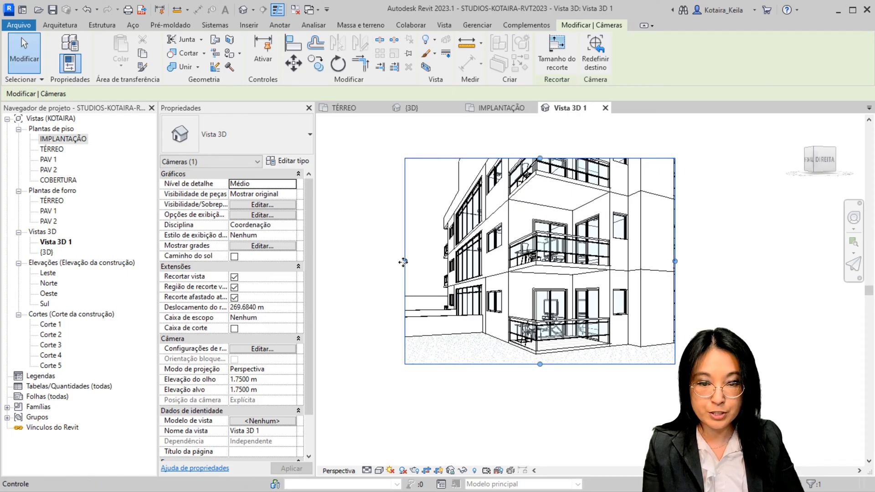
{"action": "left_click_drag", "start_coordinate": [404, 261], "coordinate": [380, 261]}
{"action": "left_click_drag", "start_coordinate": [528, 155], "coordinate": [528, 122]}
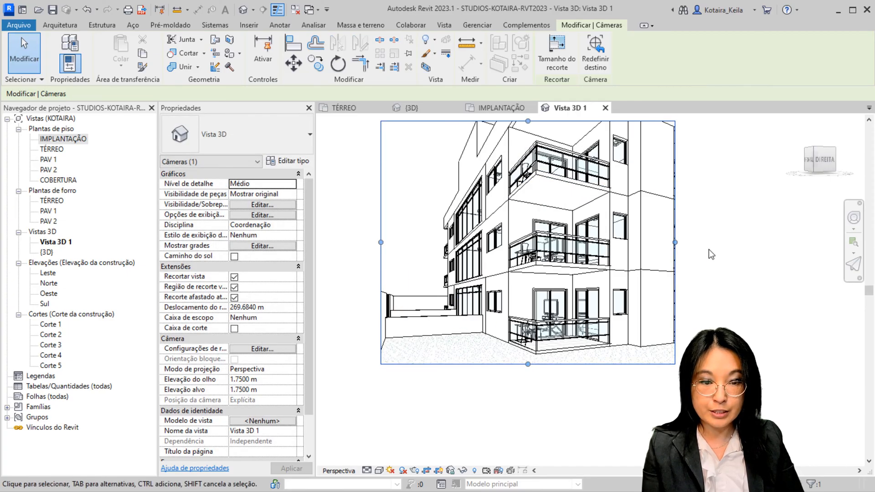
Apply the Shaded visual style to the camera view, then widen its crop region to the right and trim it slightly at the bottom
{"action": "key", "text": "s"}
{"action": "key", "text": "d"}
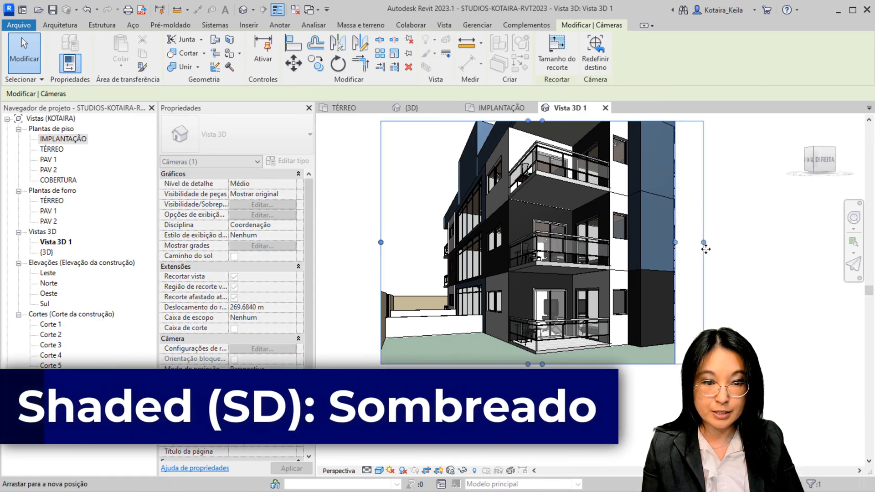
{"action": "left_click_drag", "start_coordinate": [676, 244], "coordinate": [705, 248]}
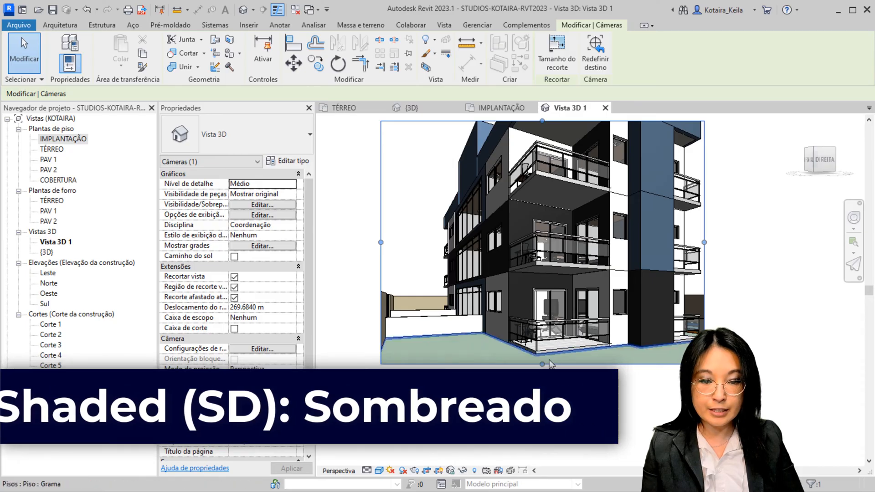
{"action": "left_click_drag", "start_coordinate": [542, 364], "coordinate": [545, 354]}
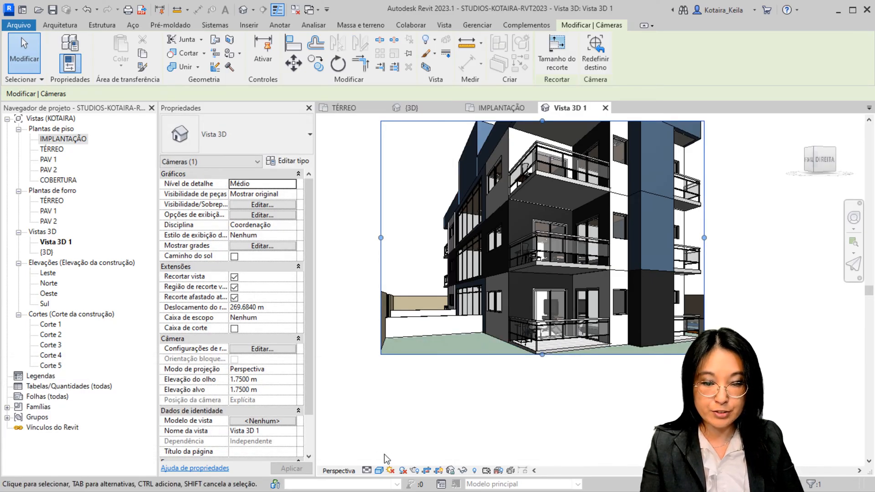
Turn on shadows in the Vista 3D 1 camera view
{"action": "key", "text": "ctrl"}
{"action": "key", "text": "ctrl"}
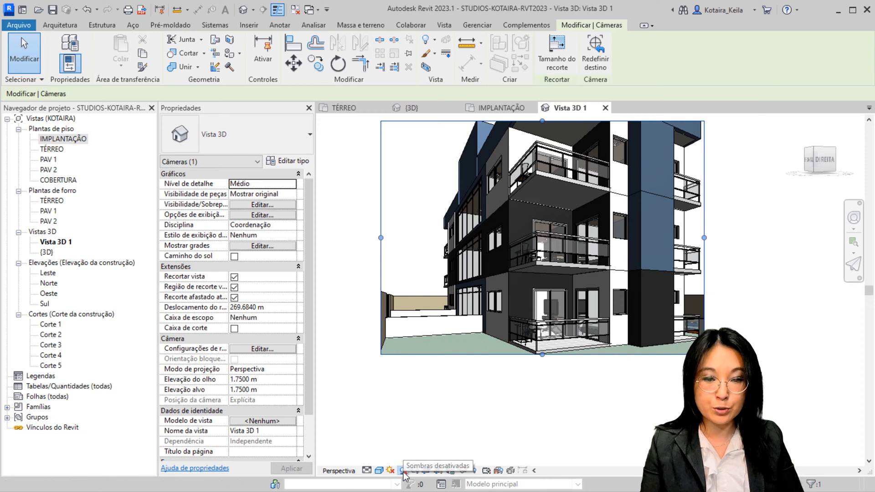
{"action": "left_click", "coordinate": [402, 470]}
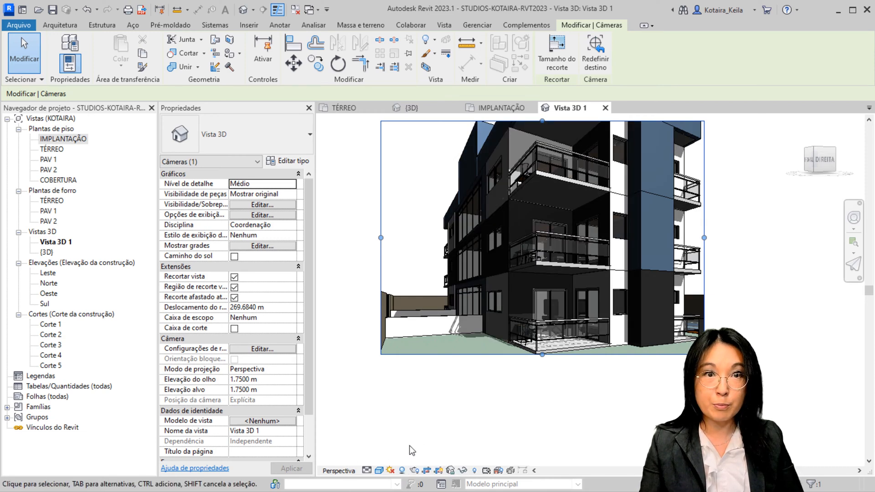
Open the sun settings and compare the Estático and Iluminação solar study options, including the azimuth and altitude fields
{"action": "left_click", "coordinate": [390, 470]}
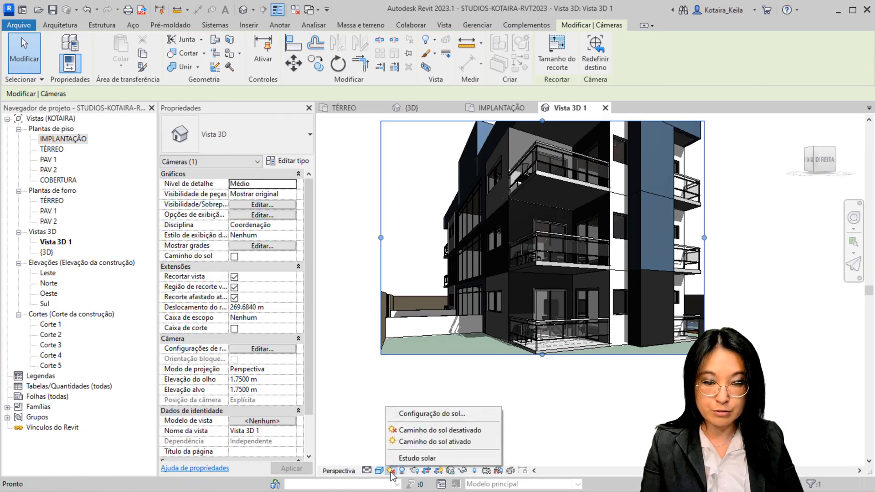
{"action": "left_click", "coordinate": [440, 415]}
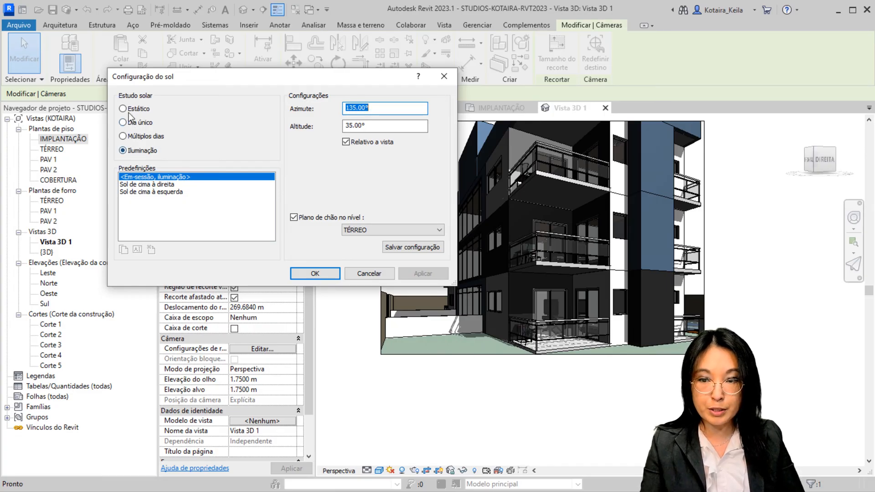
{"action": "left_click", "coordinate": [123, 109]}
{"action": "left_click", "coordinate": [123, 150]}
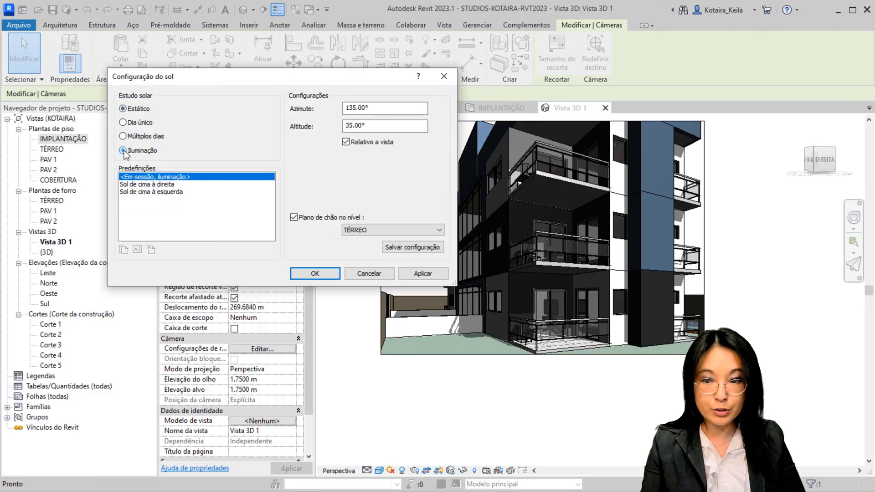
{"action": "left_click", "coordinate": [123, 110]}
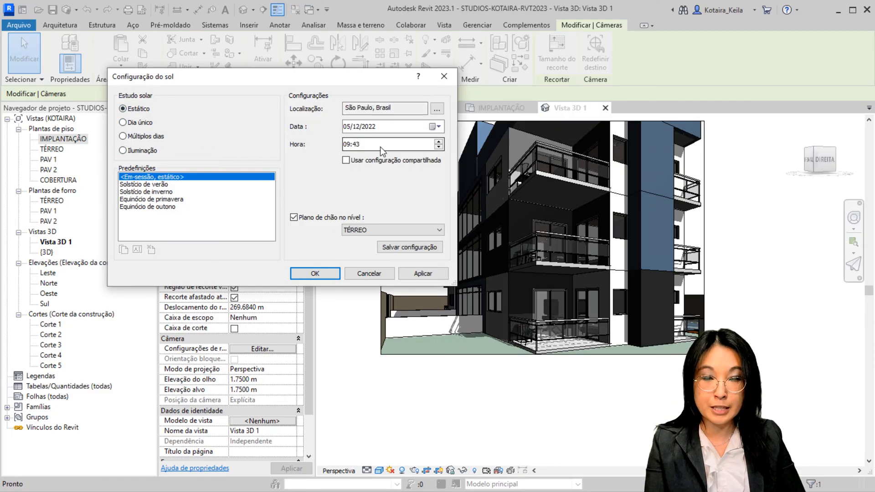
{"action": "left_click", "coordinate": [140, 152]}
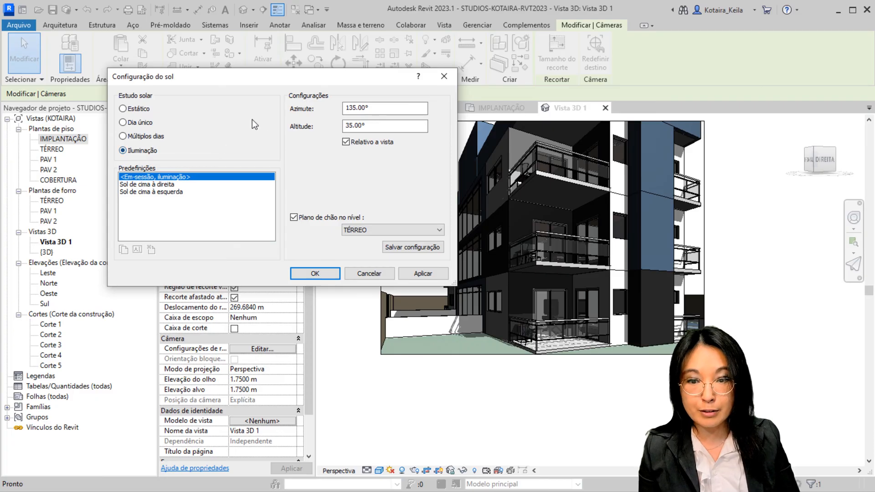
{"action": "left_click_drag", "start_coordinate": [377, 131], "coordinate": [302, 132]}
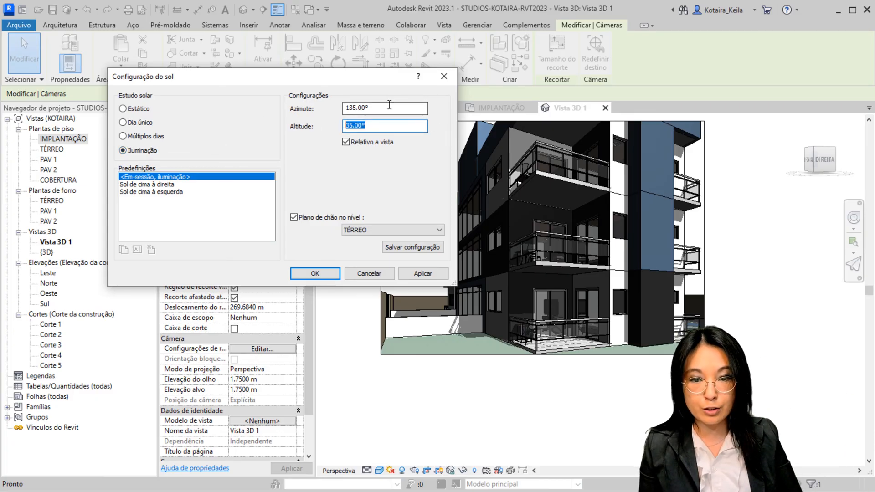
{"action": "left_click_drag", "start_coordinate": [389, 108], "coordinate": [322, 103]}
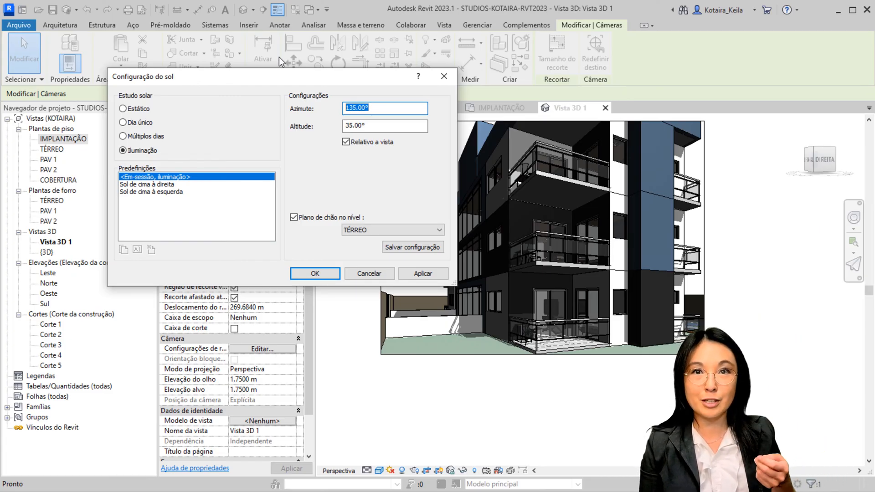
Choose the Estático solar study and set its time to 10:00
{"action": "left_click", "coordinate": [122, 109]}
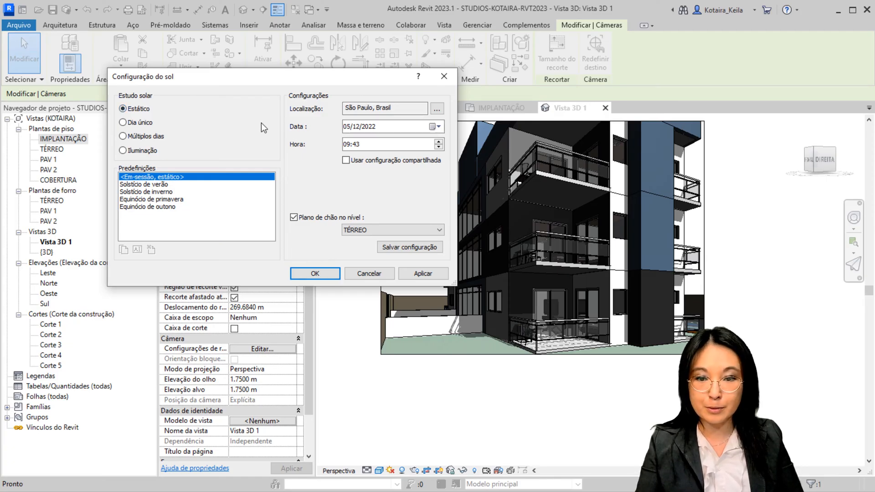
{"action": "left_click", "coordinate": [352, 149]}
{"action": "type", "text": "1"}
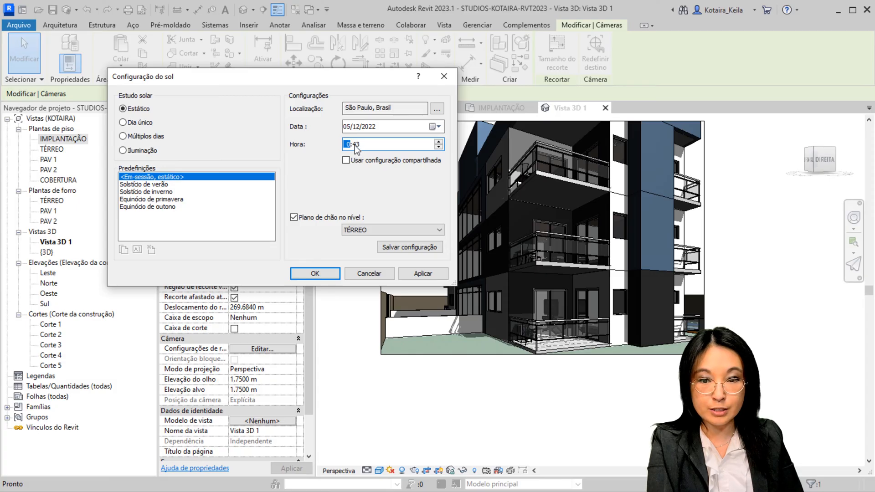
{"action": "left_click", "coordinate": [347, 145]}
{"action": "type", "text": "10:00"}
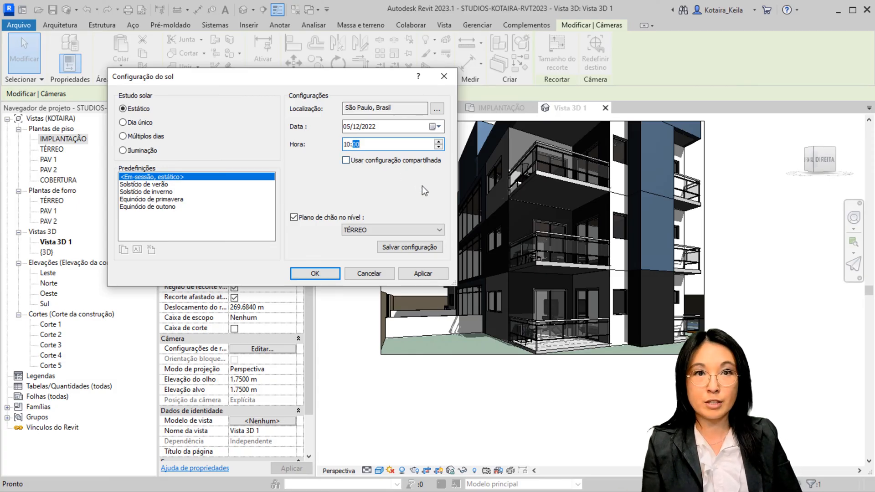
Apply the 10:00 sun setting, compare the Dia único and Múltiplos dias studies, and accept the settings with Estático selected
{"action": "left_click", "coordinate": [424, 272]}
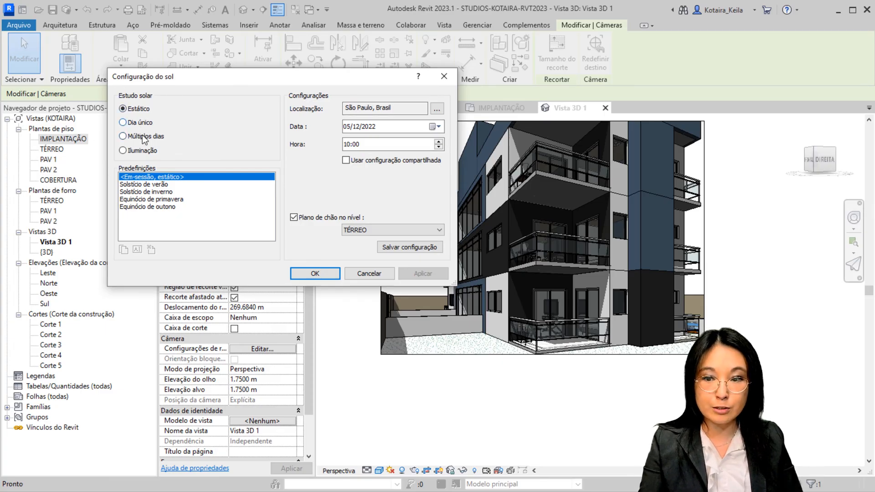
{"action": "left_click", "coordinate": [122, 122]}
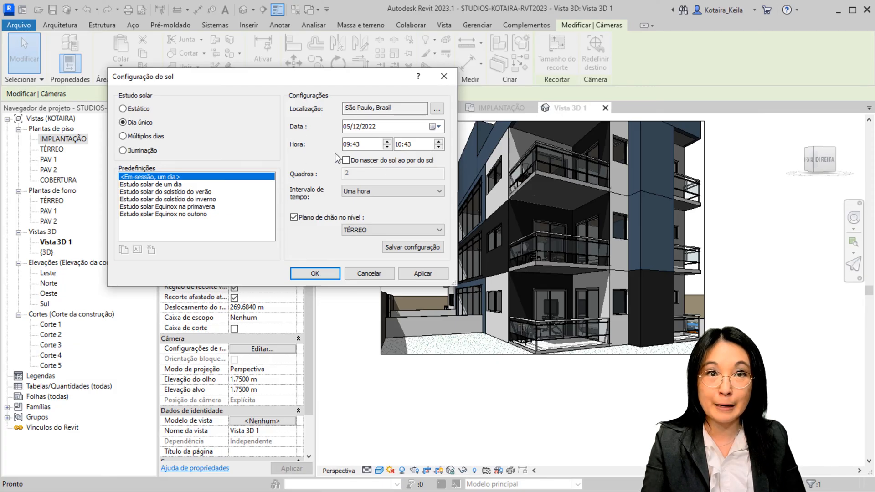
{"action": "left_click", "coordinate": [149, 138]}
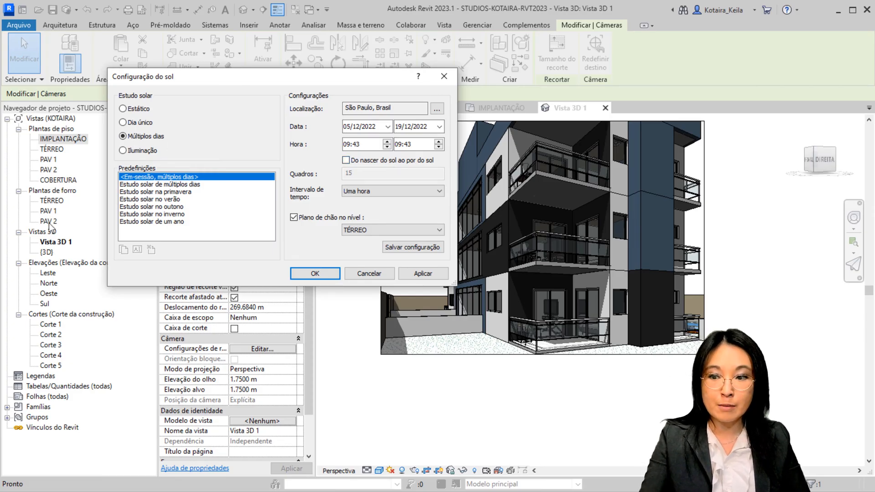
{"action": "key", "text": "ctrl"}
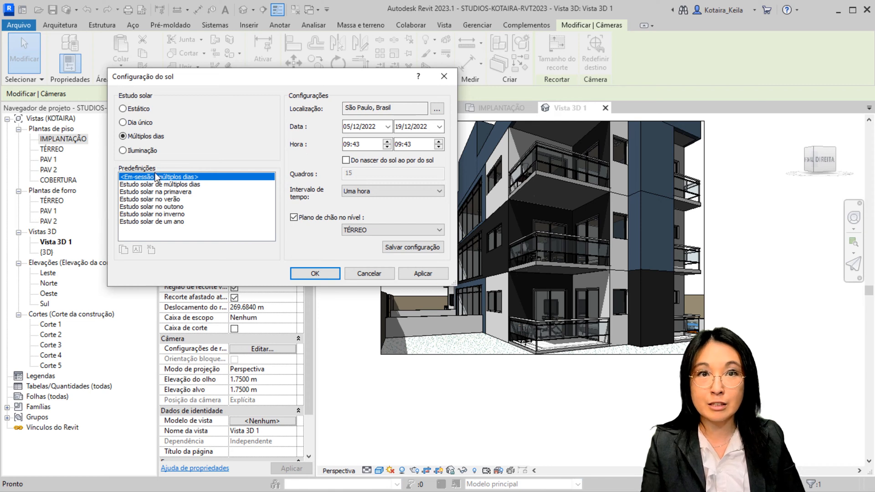
{"action": "left_click", "coordinate": [130, 112]}
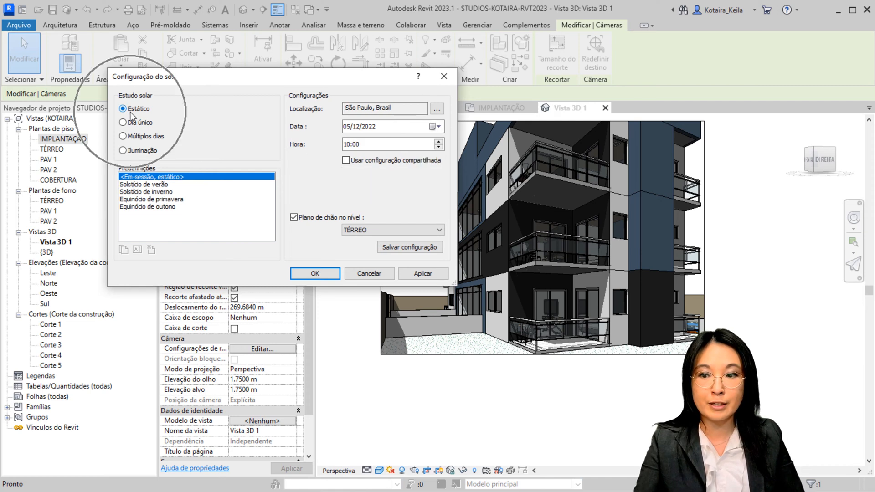
{"action": "left_click", "coordinate": [316, 274]}
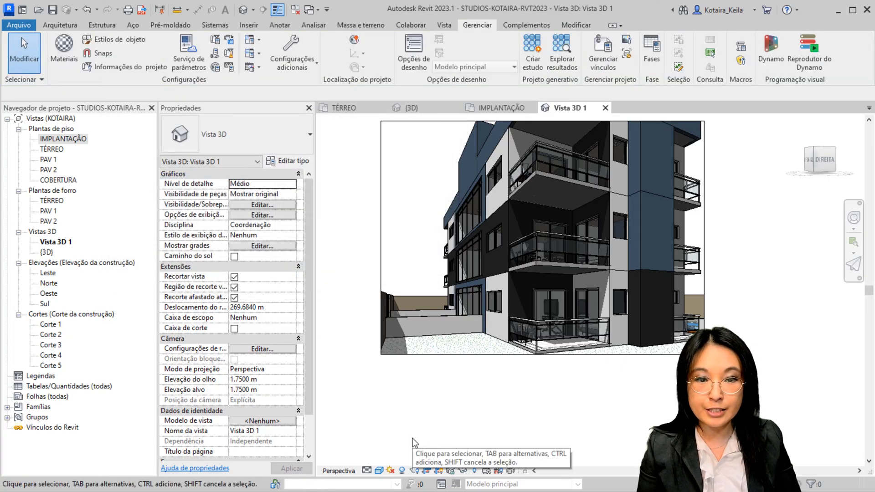
Check the signed-in account's options, and start Renderização no Cloud, continuing past the welcome message to its render settings
{"action": "left_click", "coordinate": [716, 13]}
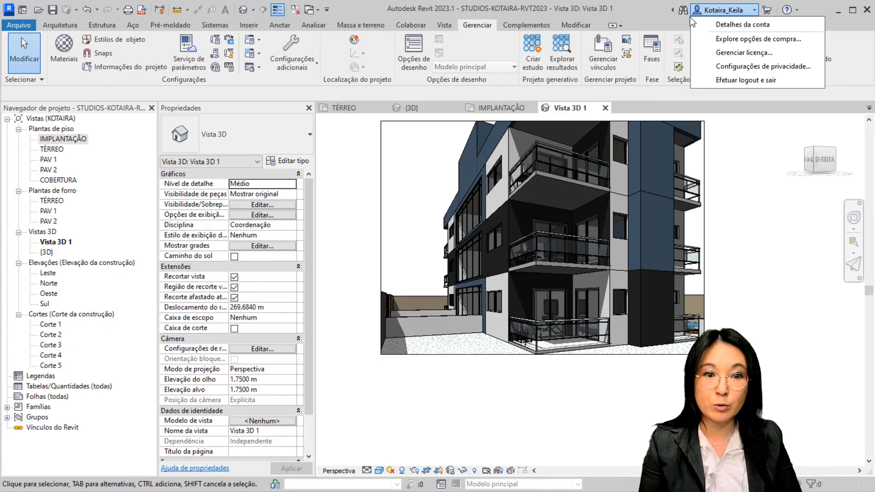
{"action": "left_click", "coordinate": [676, 100]}
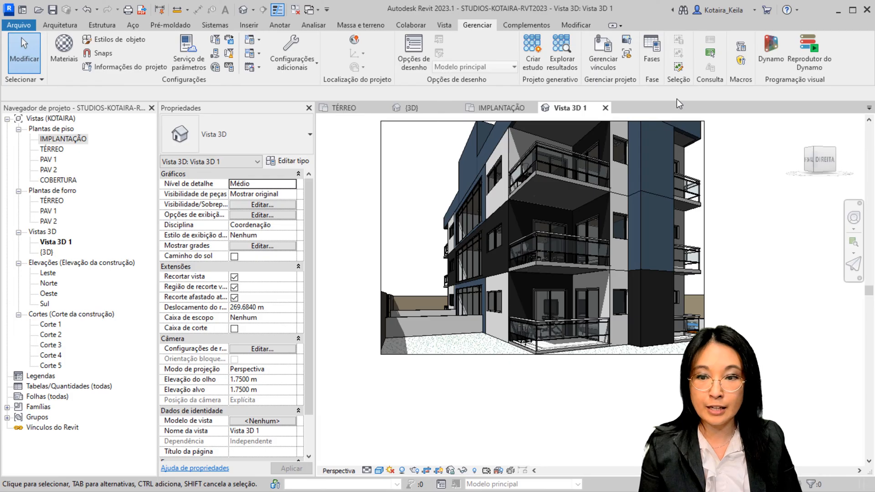
{"action": "left_click", "coordinate": [445, 25]}
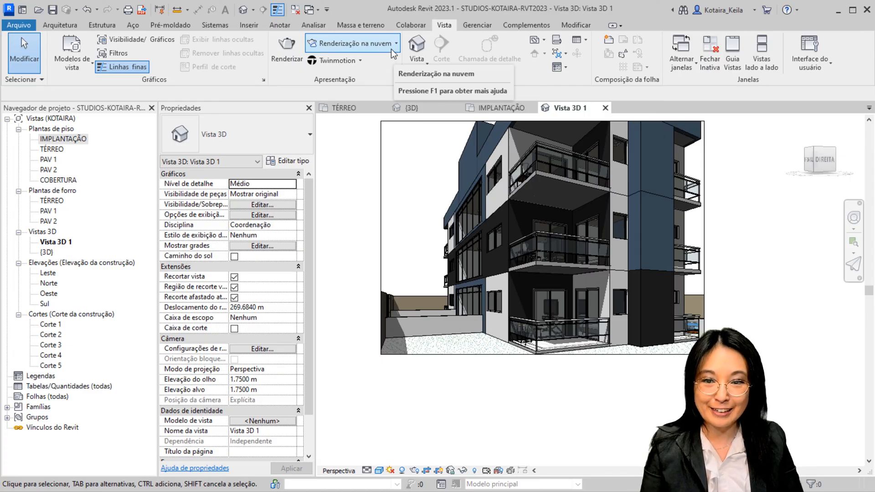
{"action": "left_click", "coordinate": [384, 48]}
{"action": "left_click", "coordinate": [382, 60]}
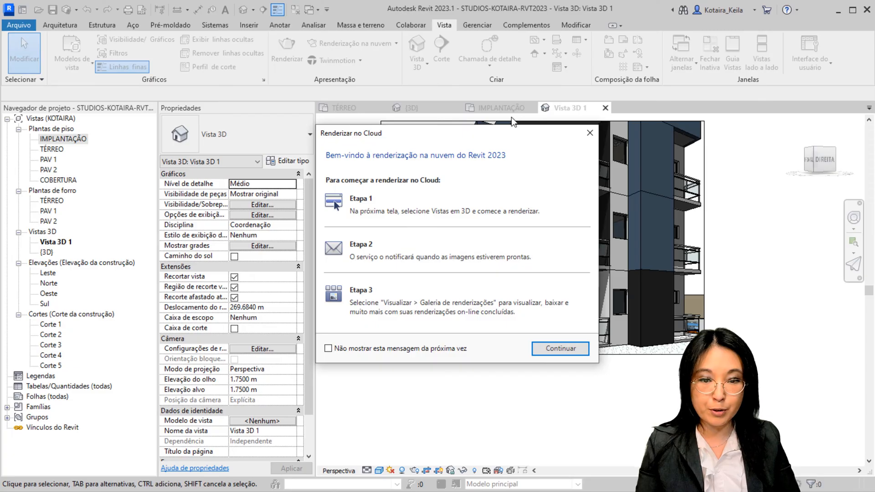
{"action": "left_click_drag", "start_coordinate": [501, 137], "coordinate": [464, 82]}
{"action": "key", "text": "ctrl"}
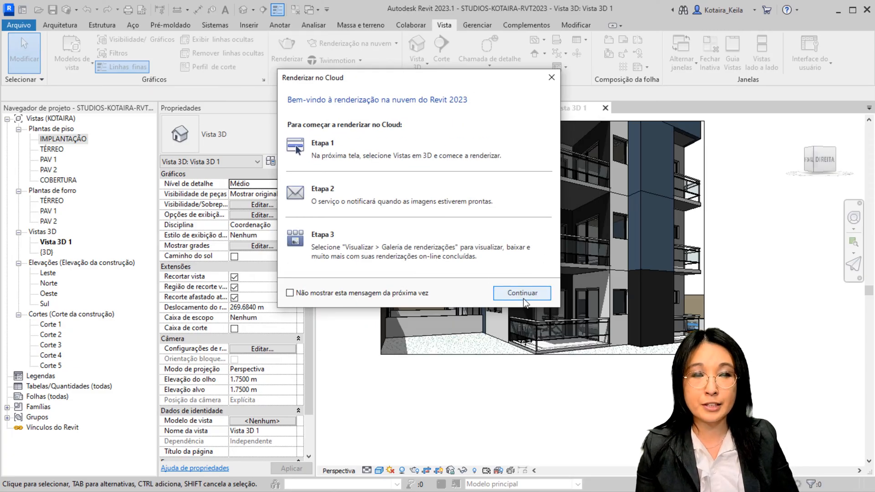
{"action": "left_click", "coordinate": [523, 293]}
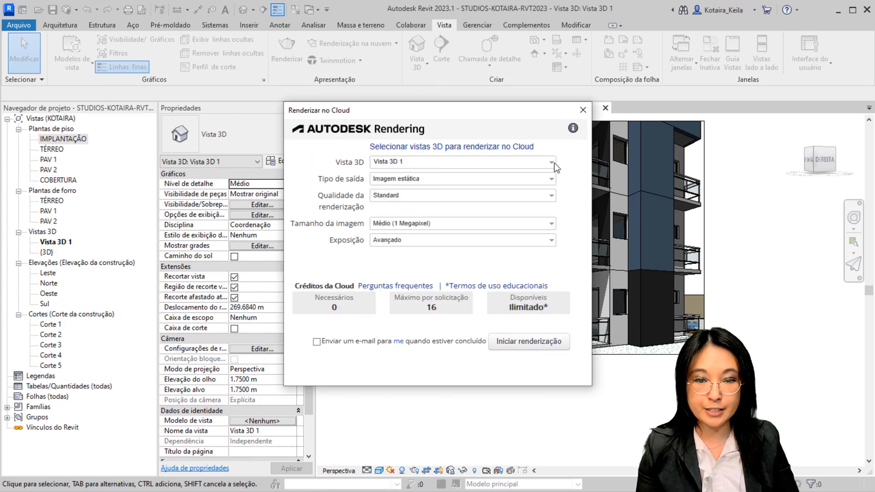
Review the available 3D views and output types for the cloud render, keeping Vista 3D 1 and Imagem estática
{"action": "left_click", "coordinate": [554, 163]}
{"action": "left_click", "coordinate": [554, 162]}
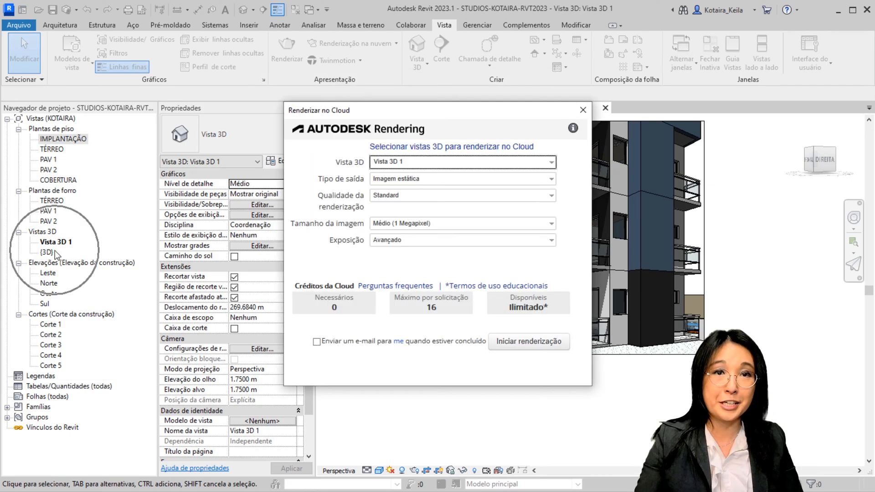
{"action": "left_click", "coordinate": [499, 164]}
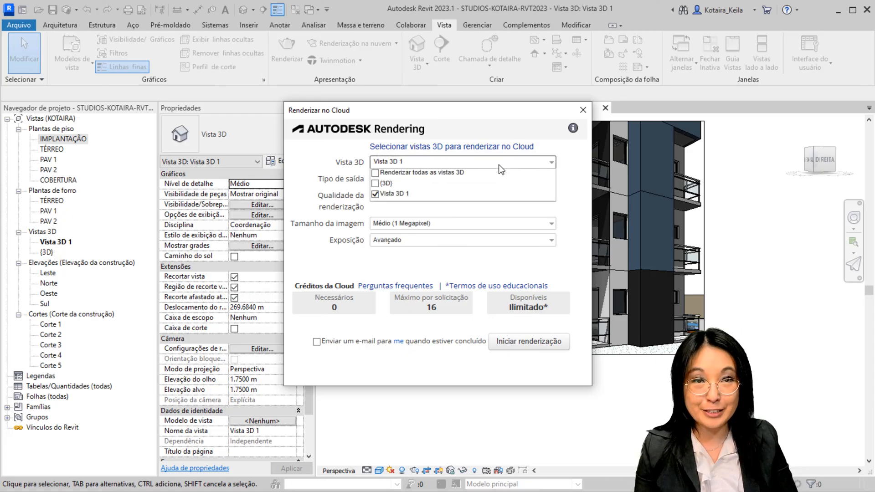
{"action": "left_click", "coordinate": [498, 165]}
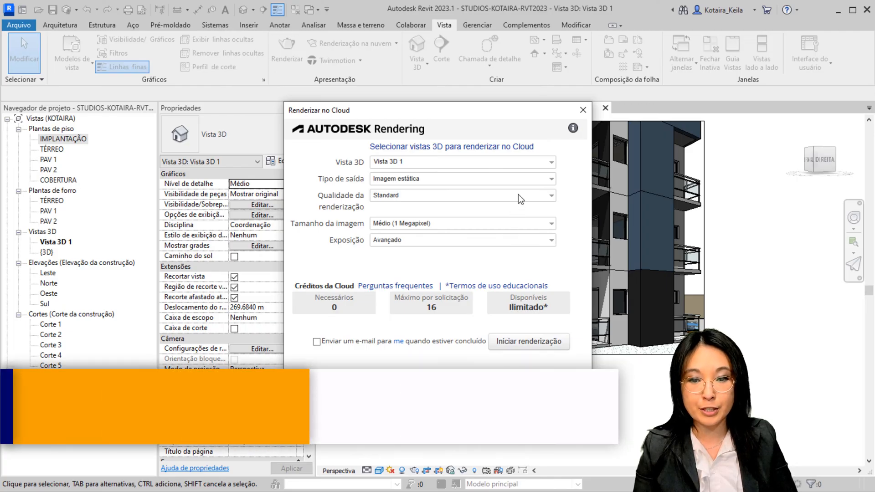
{"action": "left_click", "coordinate": [524, 179]}
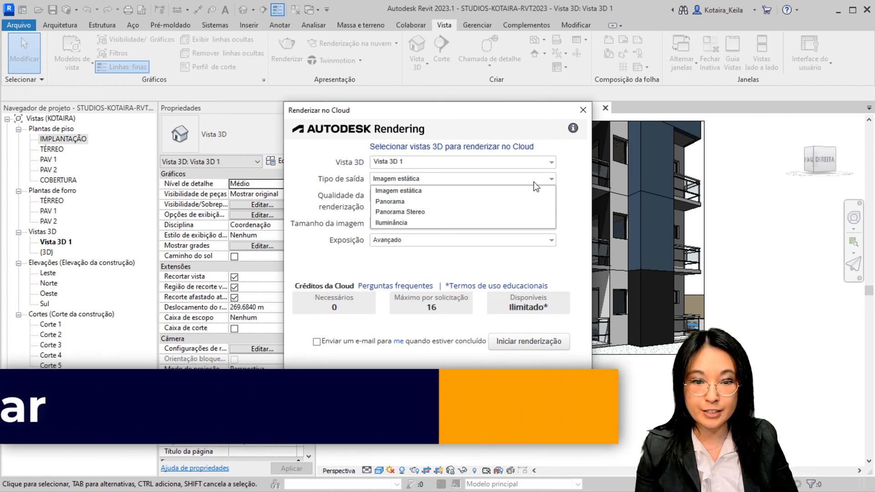
{"action": "left_click", "coordinate": [509, 193]}
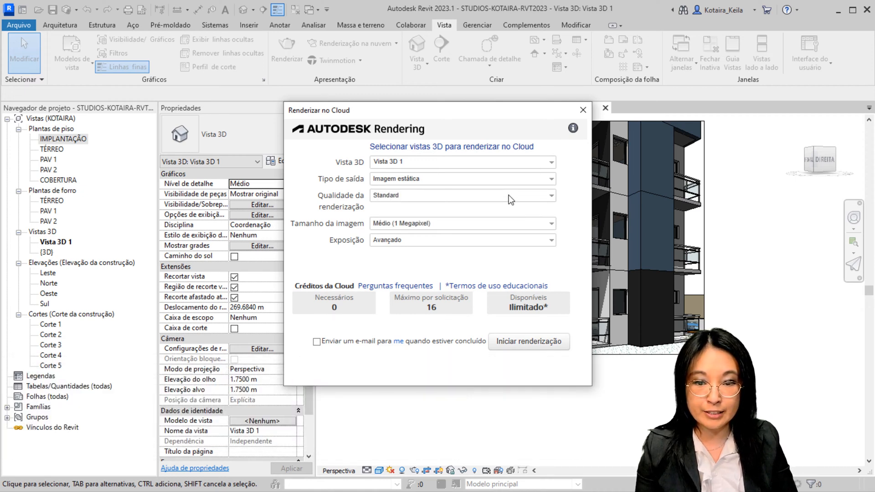
Set the cloud render to Final quality, Máximo (16 Megapixel) image size and Avançado exposure
{"action": "left_click", "coordinate": [508, 195]}
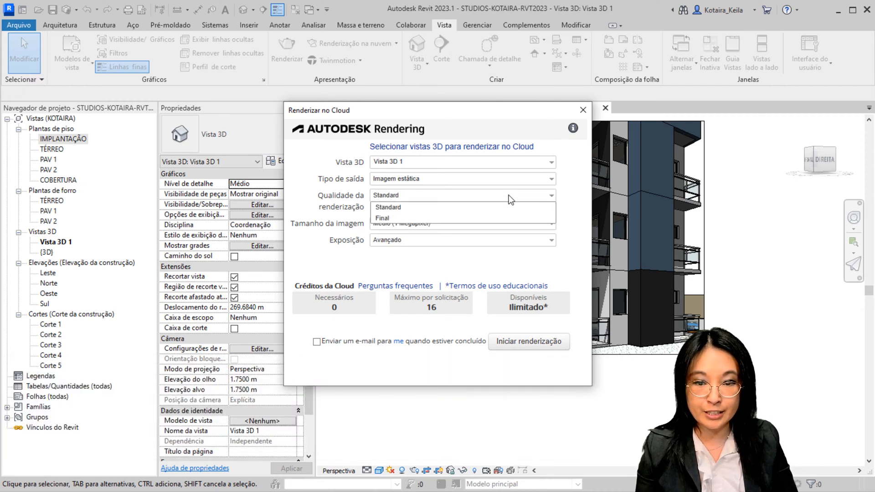
{"action": "left_click", "coordinate": [498, 217]}
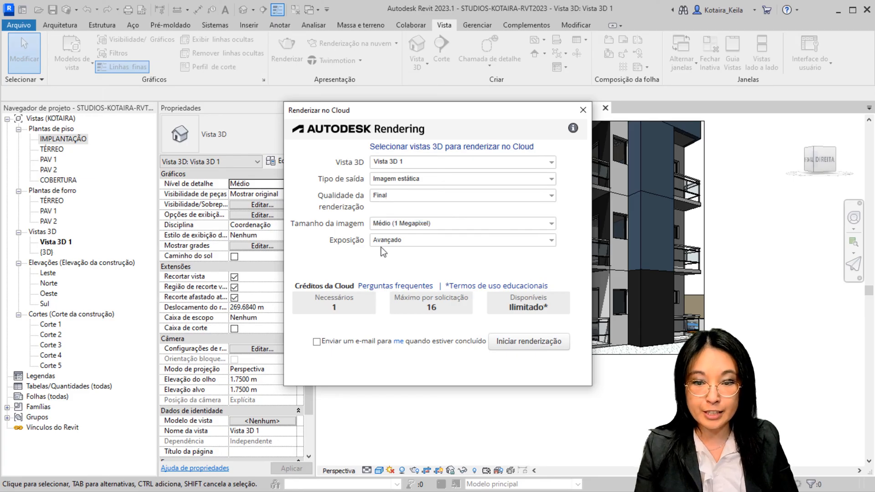
{"action": "left_click", "coordinate": [435, 223]}
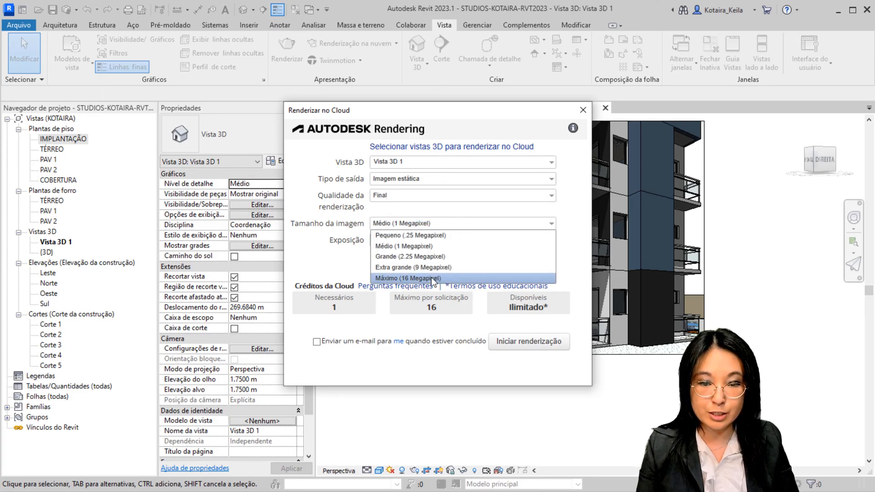
{"action": "left_click", "coordinate": [432, 278]}
{"action": "left_click", "coordinate": [438, 239]}
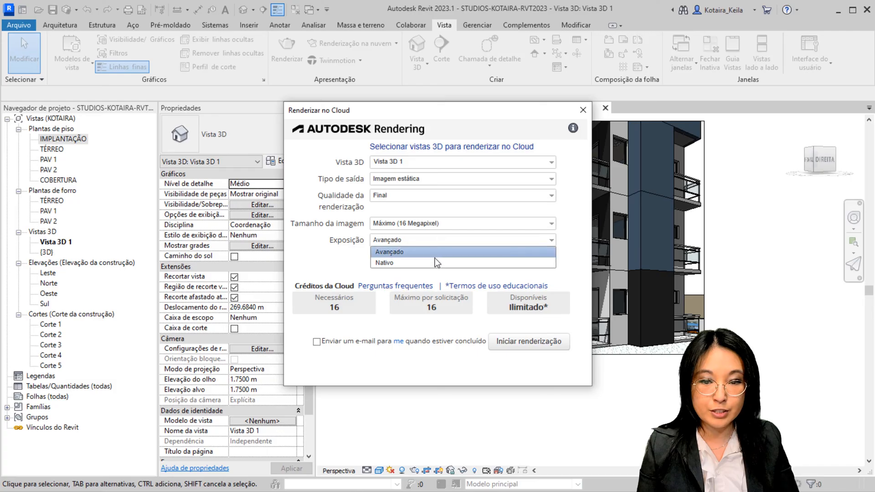
{"action": "left_click", "coordinate": [439, 252]}
{"action": "left_click_drag", "start_coordinate": [504, 119], "coordinate": [504, 79]}
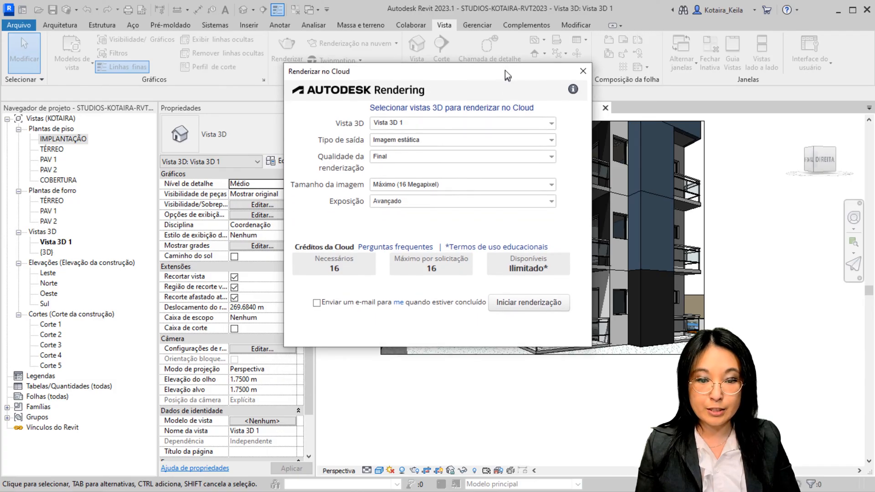
Try adding the {3D} view to the cloud render request, and remove it so only Vista 3D 1 is selected
{"action": "left_click", "coordinate": [513, 303]}
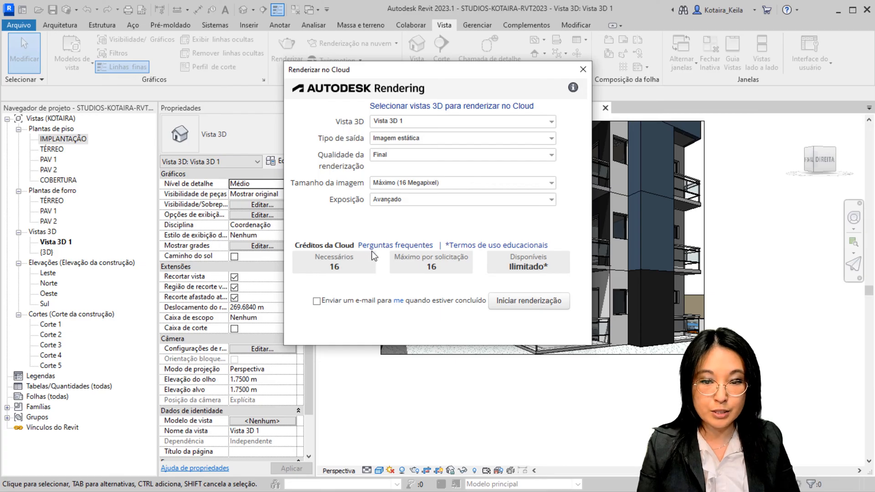
{"action": "left_click", "coordinate": [54, 245]}
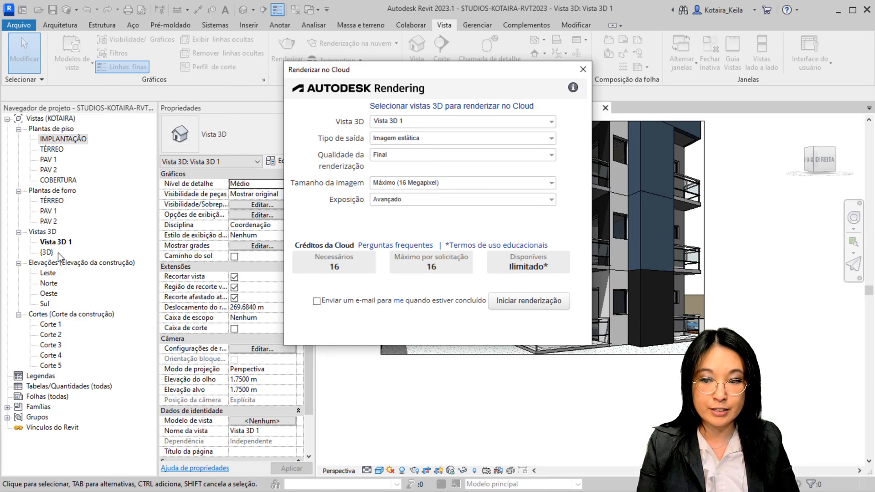
{"action": "left_click", "coordinate": [529, 124]}
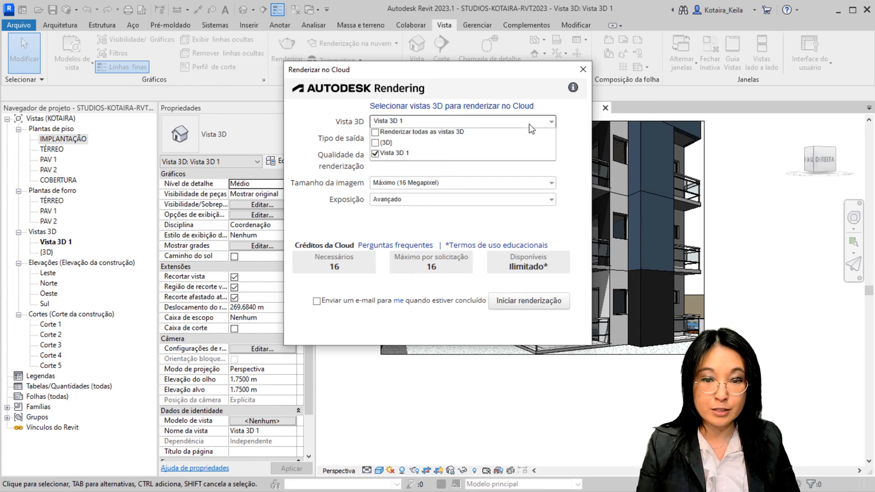
{"action": "left_click", "coordinate": [374, 144]}
{"action": "left_click", "coordinate": [416, 229]}
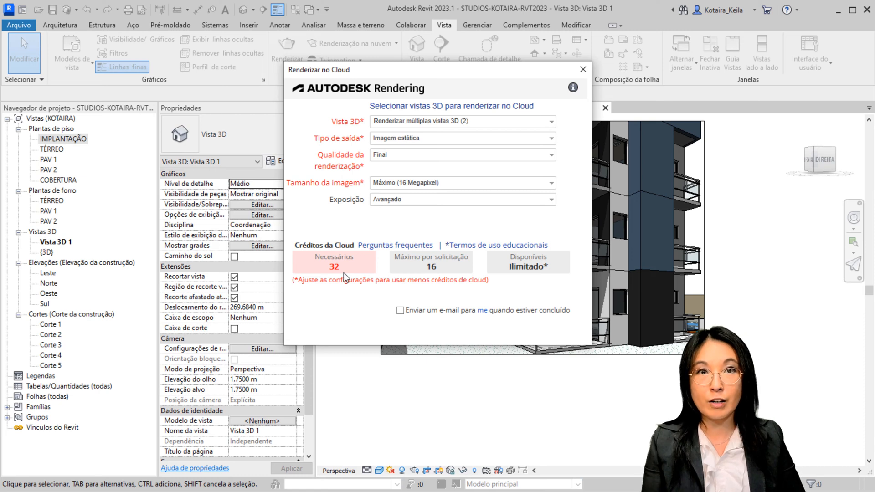
{"action": "left_click", "coordinate": [449, 122]}
{"action": "left_click", "coordinate": [375, 143]}
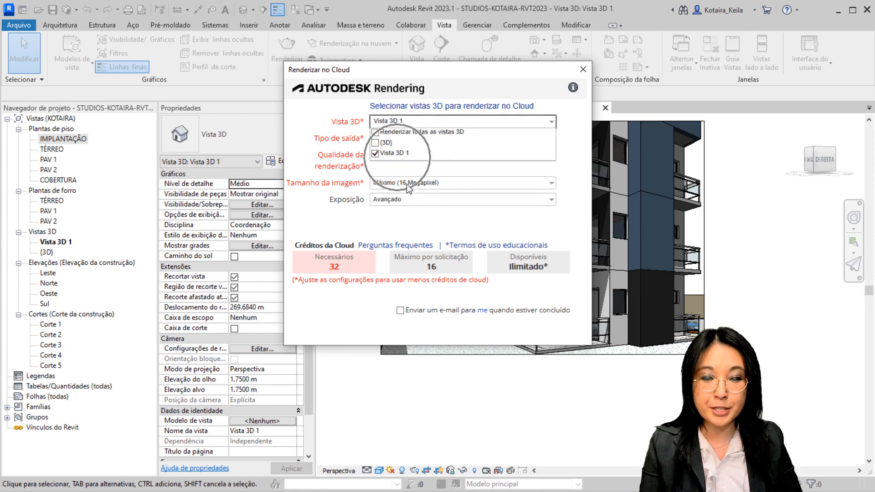
{"action": "left_click", "coordinate": [419, 227]}
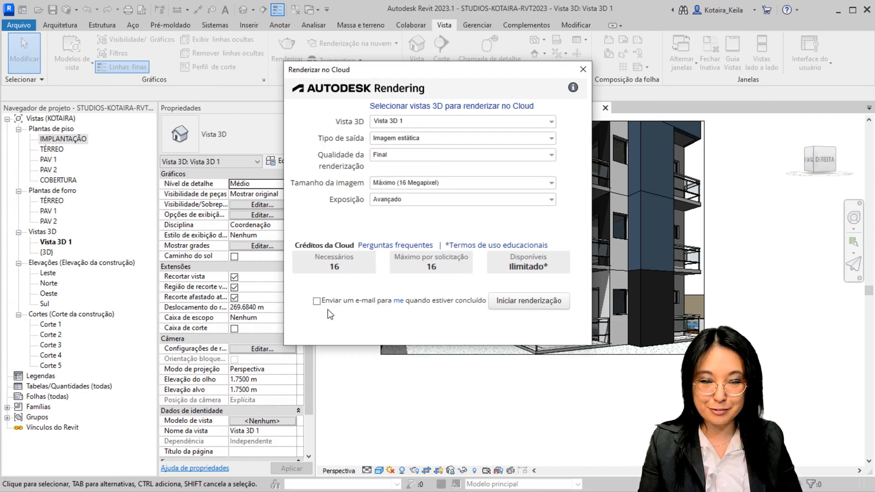
Start the cloud rendering of Vista 3D 1, accept the missing appearance images, and let the upload continue in the background
{"action": "left_click", "coordinate": [536, 306]}
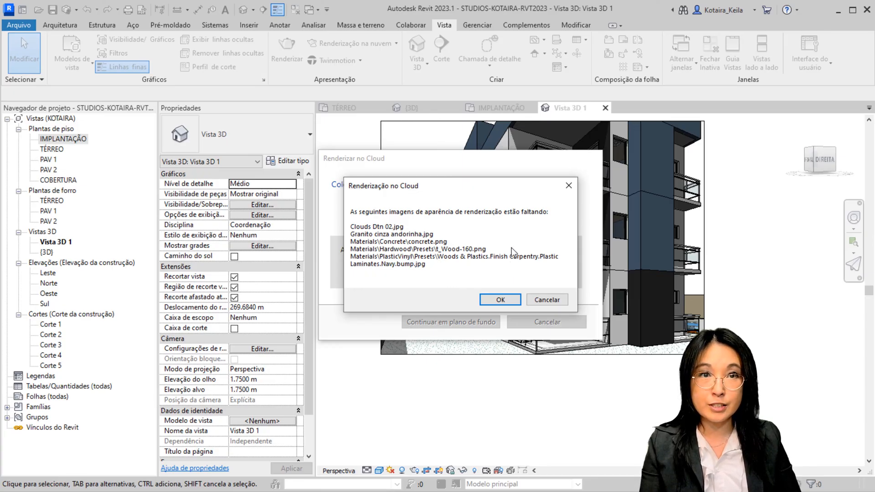
{"action": "left_click", "coordinate": [501, 301]}
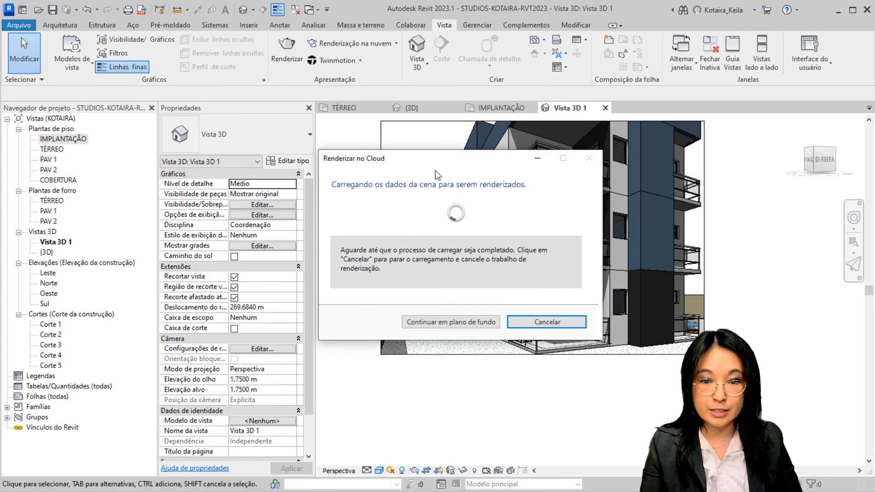
{"action": "left_click", "coordinate": [436, 322]}
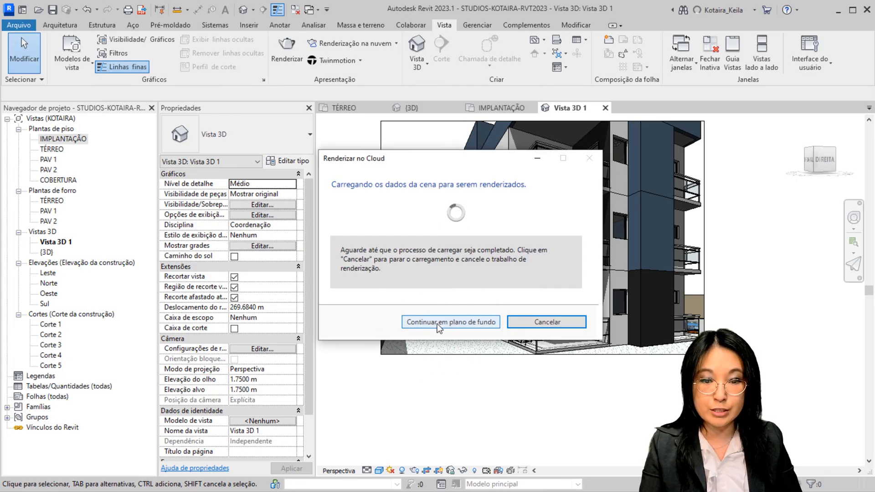
{"action": "mouse_move", "coordinate": [465, 276]}
{"action": "middle_mouse_down"}
{"action": "mouse_move", "coordinate": [504, 293]}
{"action": "mouse_move", "coordinate": [447, 277]}
{"action": "mouse_move", "coordinate": [453, 288]}
{"action": "middle_mouse_up"}
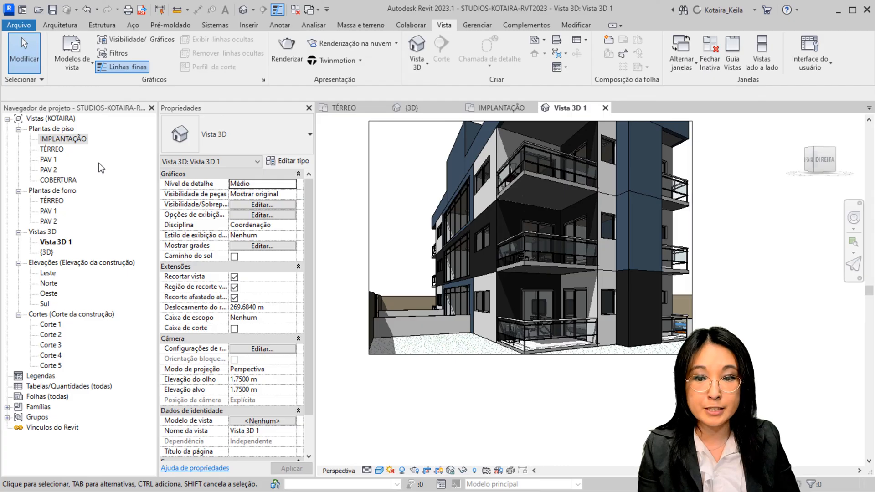
Open a new cloud render request for Vista 3D 1 and set its output type to Panorama
{"action": "left_click", "coordinate": [368, 48]}
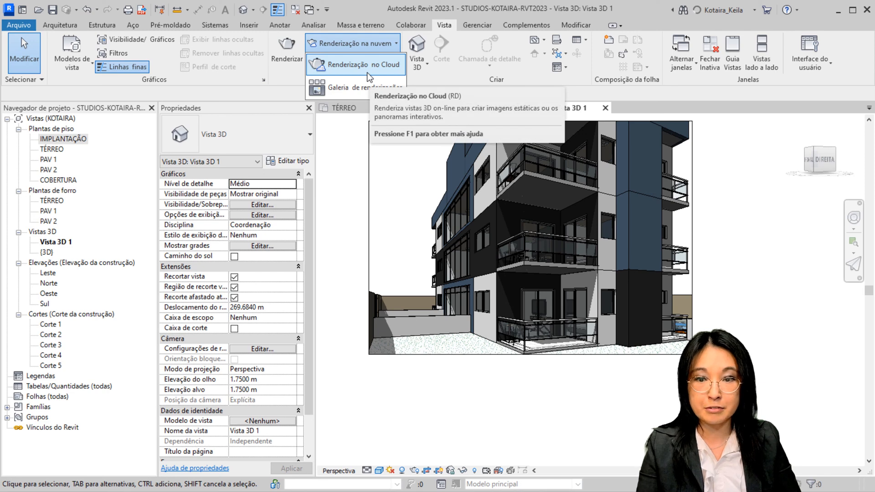
{"action": "left_click", "coordinate": [368, 73]}
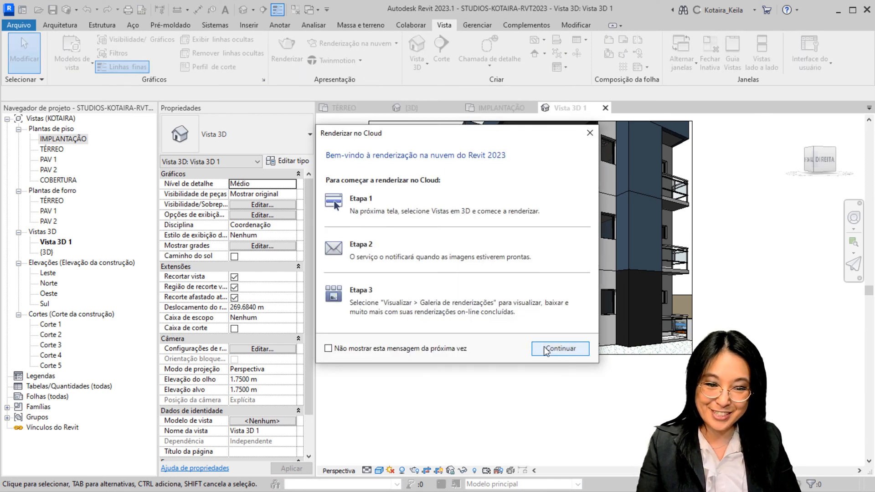
{"action": "left_click", "coordinate": [546, 349]}
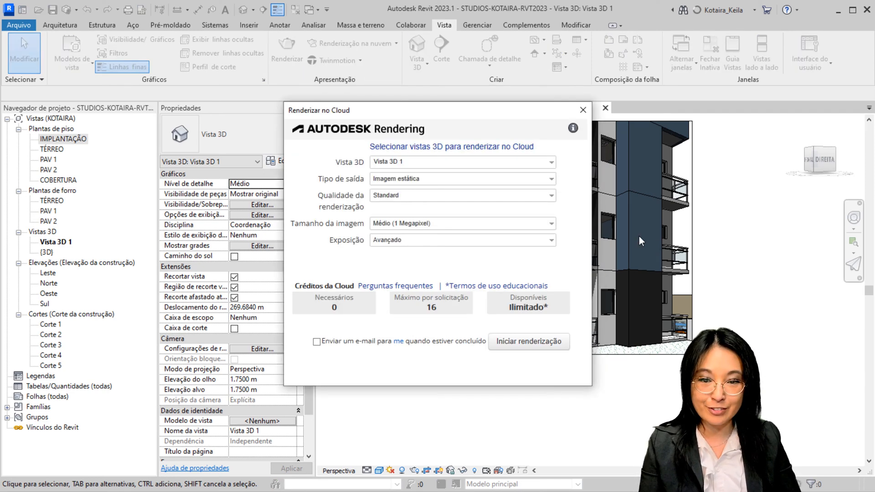
{"action": "left_click", "coordinate": [542, 177]}
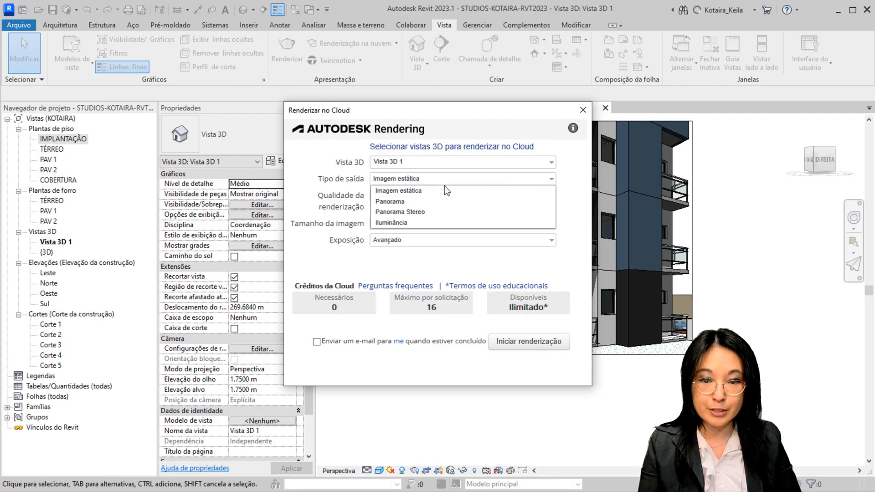
{"action": "left_click", "coordinate": [425, 203]}
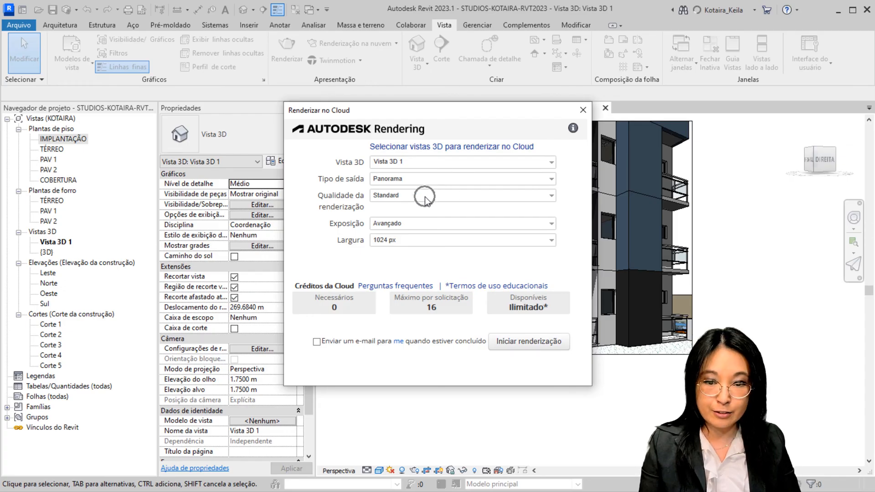
Set the panorama render quality to Final and keep the exposure at Avançado
{"action": "left_click", "coordinate": [425, 196]}
{"action": "left_click", "coordinate": [407, 220]}
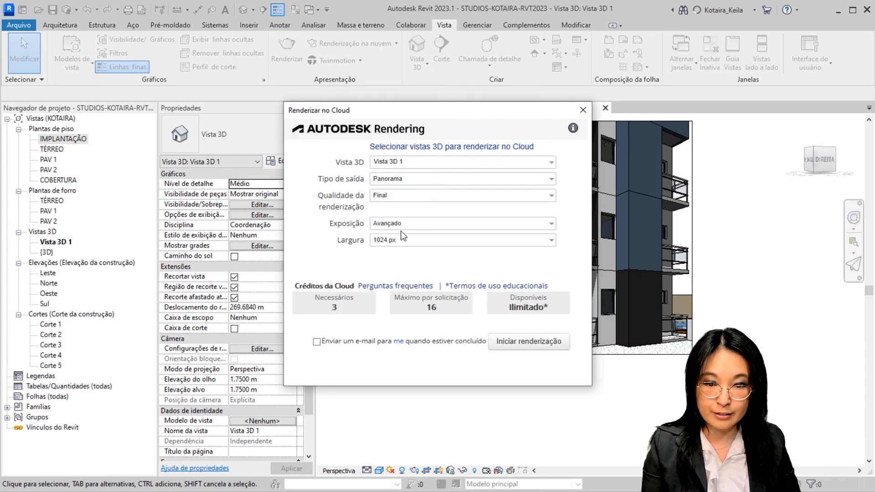
{"action": "left_click", "coordinate": [400, 226]}
{"action": "left_click", "coordinate": [401, 236]}
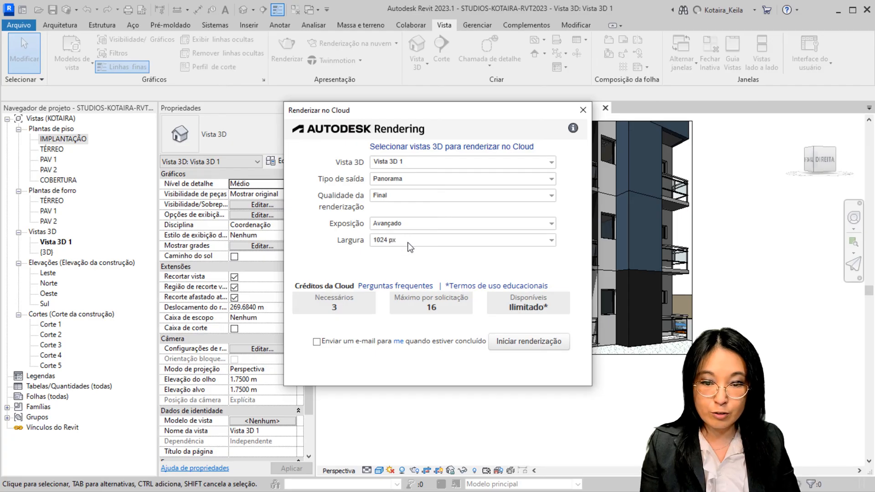
Try panorama widths of 4000 px and 3000 px, and set the width to 2046 px
{"action": "left_click", "coordinate": [407, 241]}
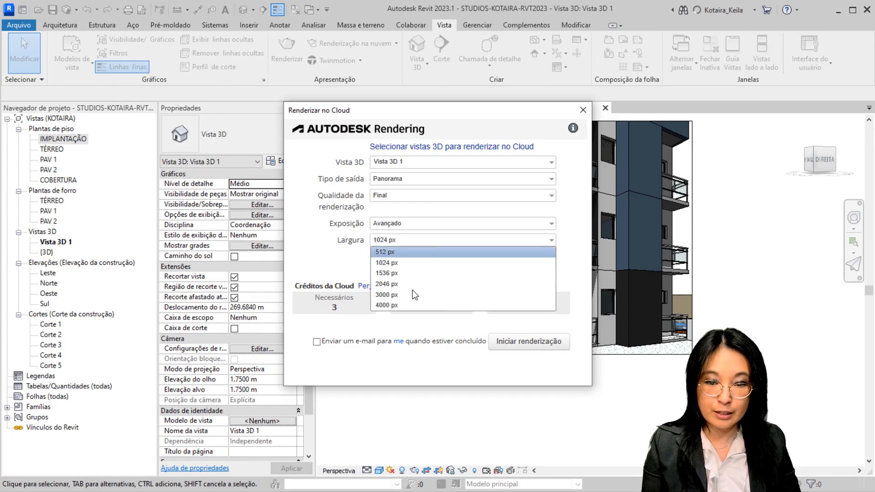
{"action": "left_click", "coordinate": [415, 305]}
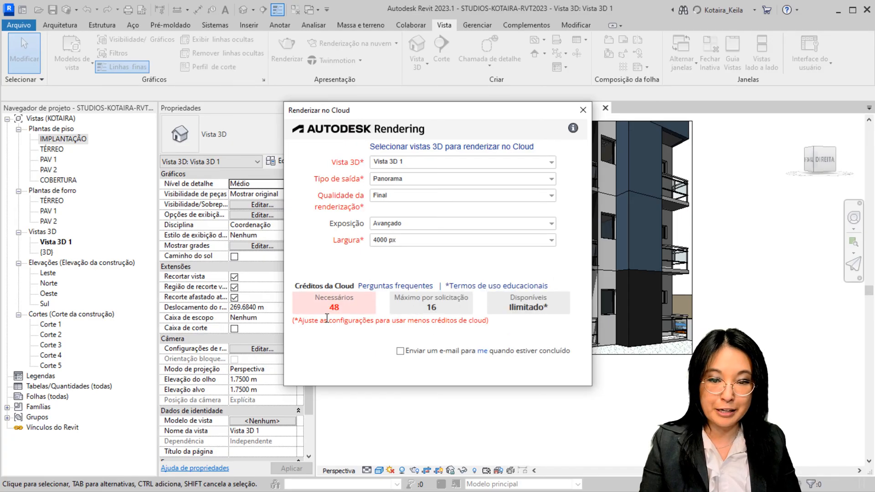
{"action": "left_click", "coordinate": [416, 242]}
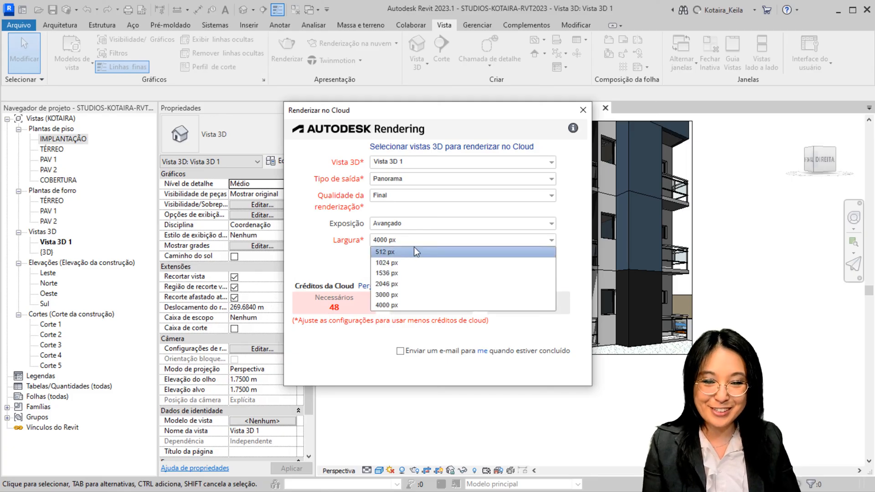
{"action": "left_click", "coordinate": [404, 294]}
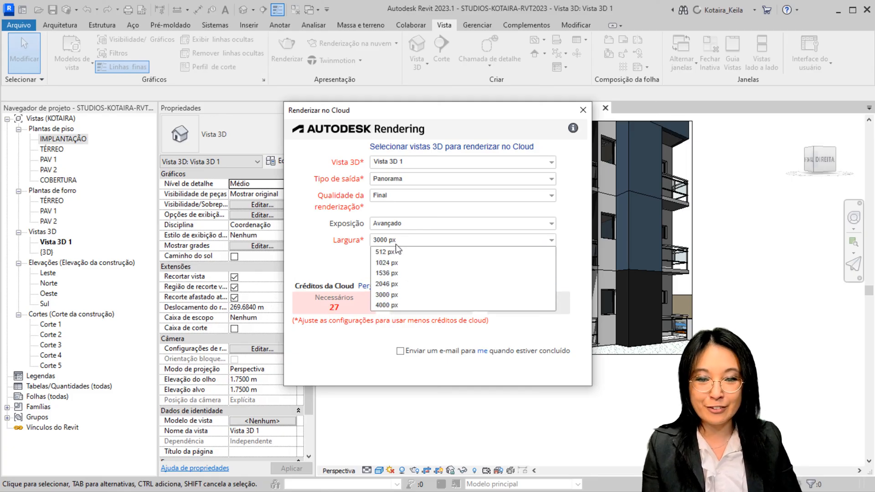
{"action": "left_click", "coordinate": [395, 284]}
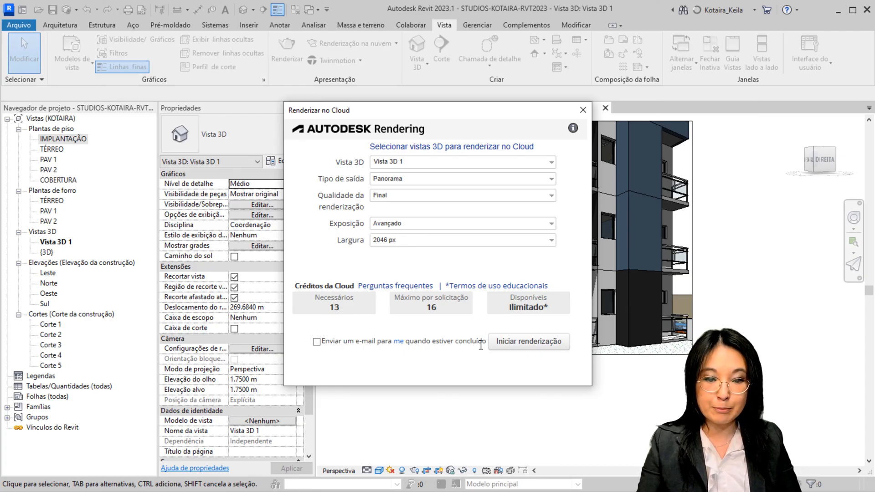
Start the panorama cloud rendering, accept the missing appearance images, and let the upload continue in the background
{"action": "left_click", "coordinate": [499, 349]}
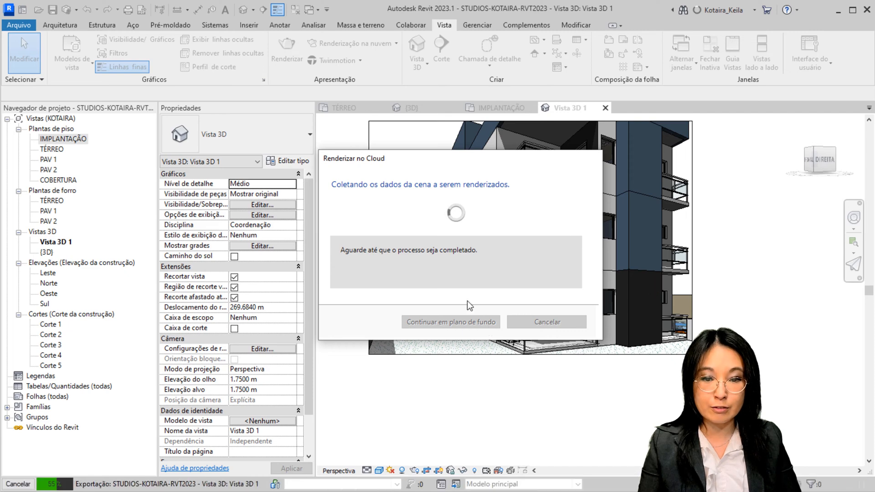
{"action": "left_click", "coordinate": [491, 301]}
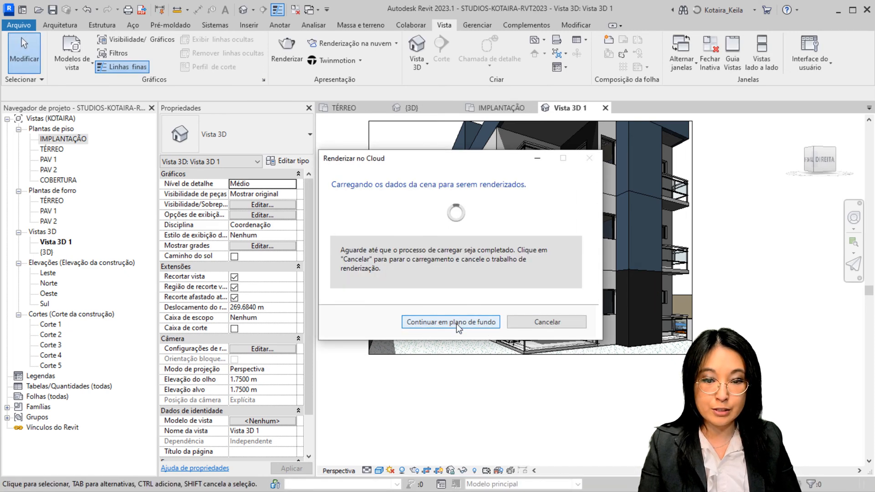
{"action": "left_click", "coordinate": [456, 323]}
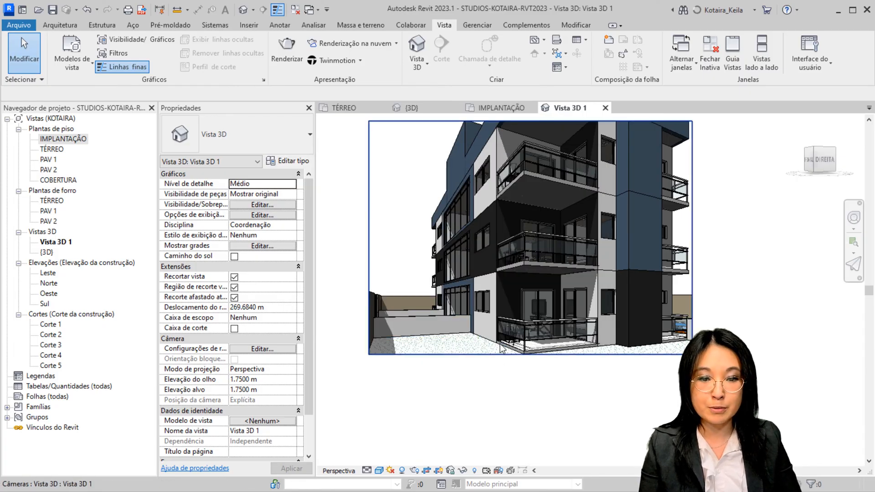
Open another cloud render request for Vista 3D 1 and set its output type to Panorama Stereo
{"action": "mouse_move", "coordinate": [467, 299]}
{"action": "middle_mouse_down"}
{"action": "mouse_move", "coordinate": [503, 296]}
{"action": "mouse_move", "coordinate": [452, 303]}
{"action": "middle_mouse_up"}
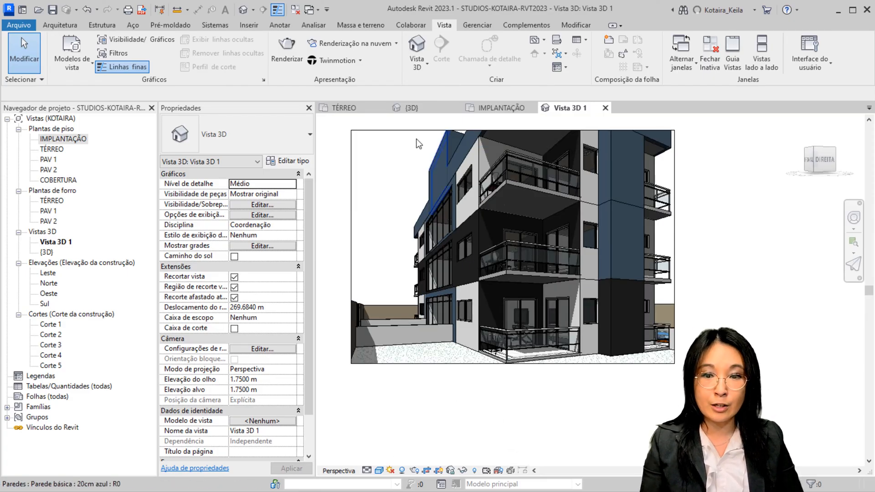
{"action": "left_click", "coordinate": [370, 46]}
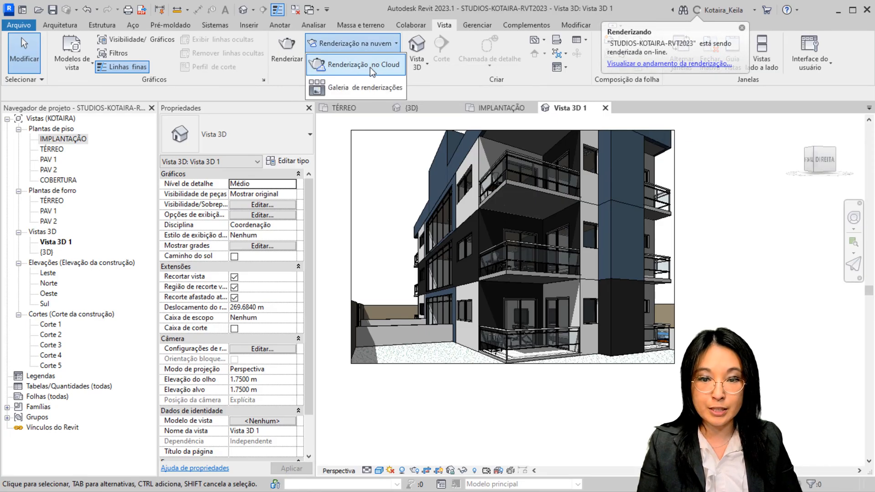
{"action": "left_click", "coordinate": [370, 67]}
{"action": "left_click", "coordinate": [551, 350]}
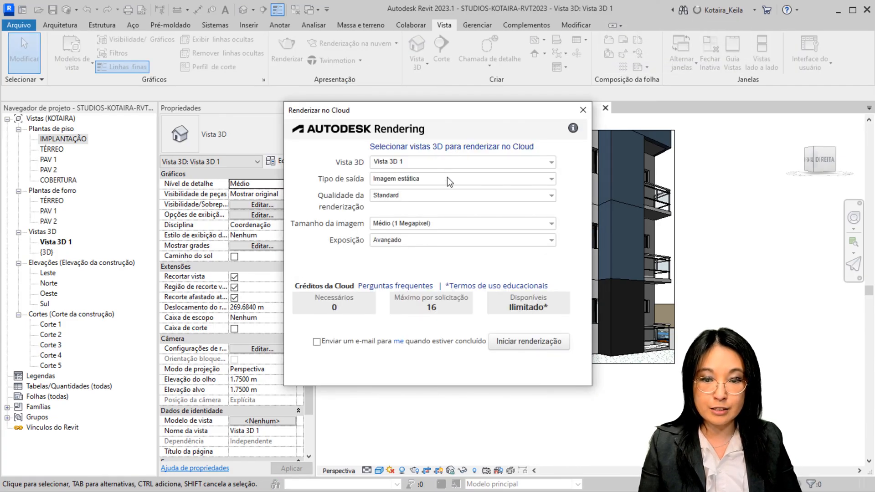
{"action": "left_click", "coordinate": [447, 177]}
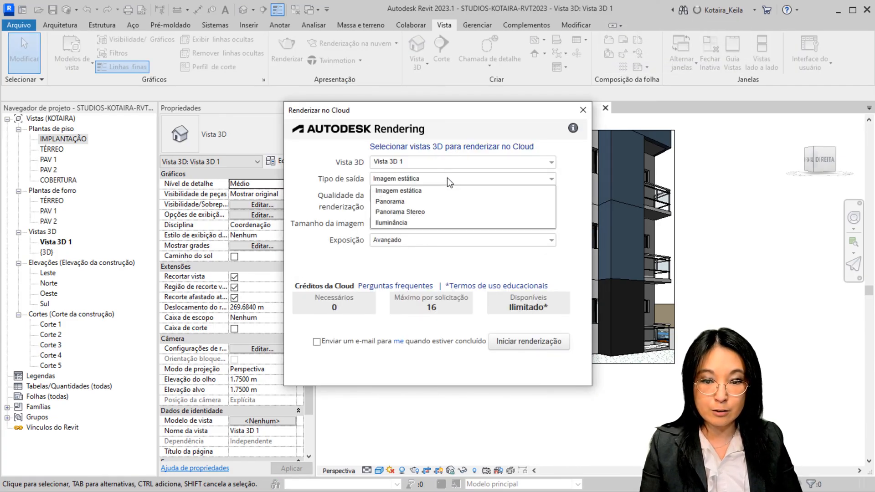
{"action": "left_click", "coordinate": [434, 211]}
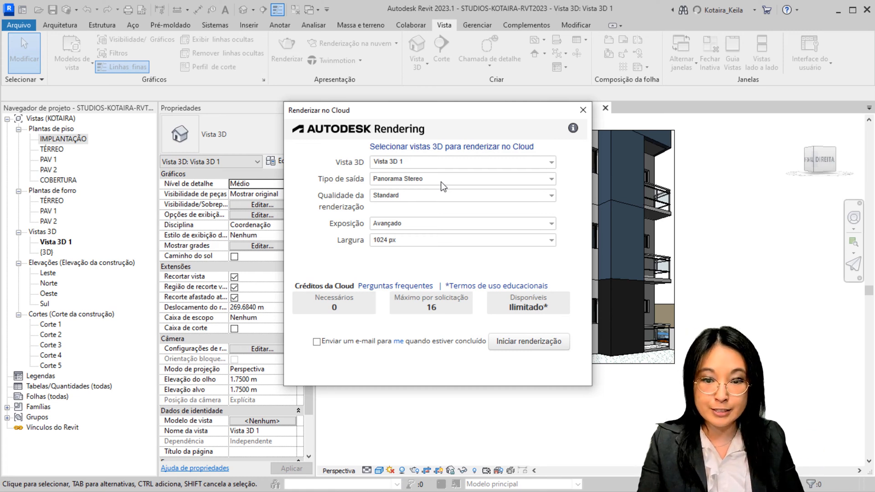
Set the stereo panorama to Final quality and 2046 px width, keeping Avançado exposure
{"action": "left_click", "coordinate": [416, 196]}
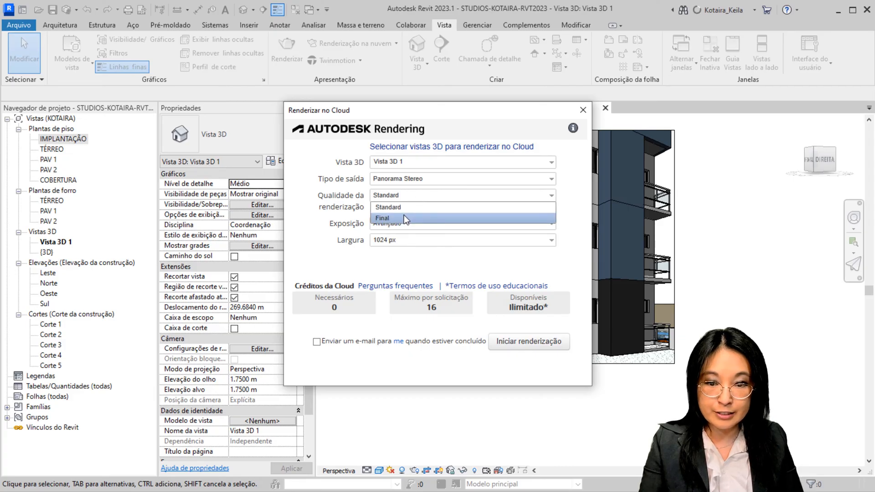
{"action": "left_click", "coordinate": [404, 215]}
{"action": "left_click", "coordinate": [404, 224]}
{"action": "left_click", "coordinate": [406, 231]}
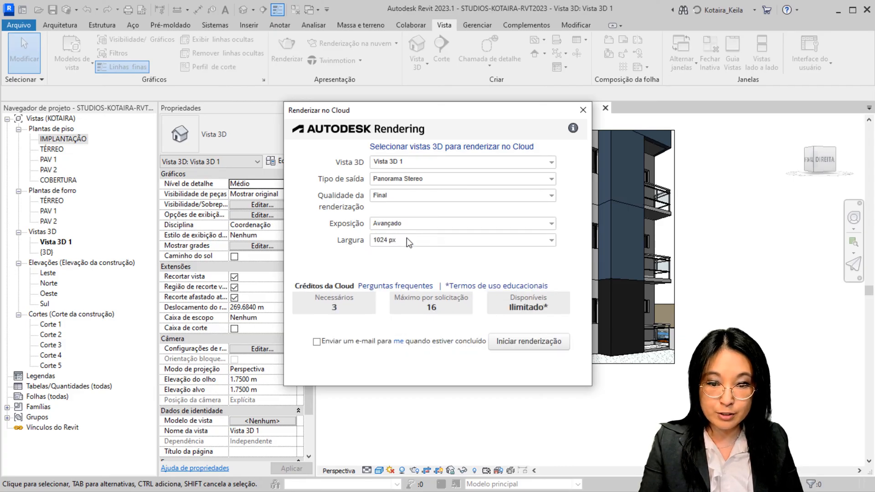
{"action": "left_click", "coordinate": [407, 239]}
{"action": "left_click", "coordinate": [403, 283]}
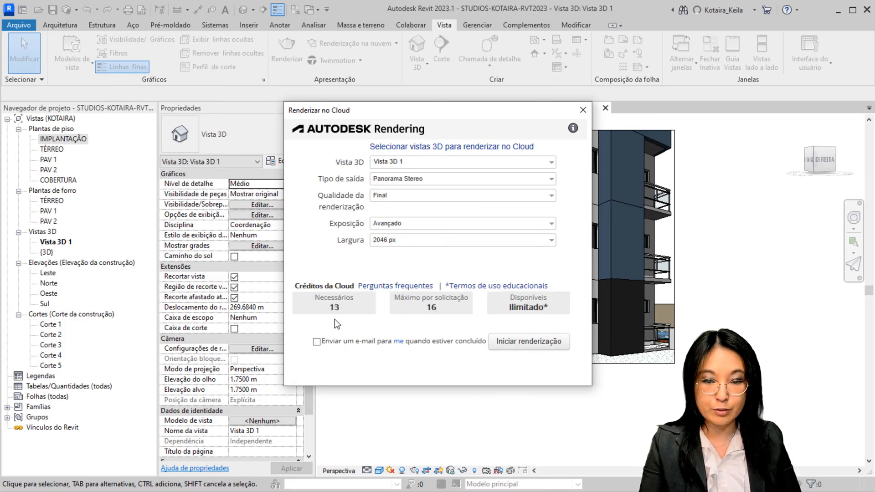
Start the stereo panorama cloud rendering, accept the missing appearance images, and continue the upload in the background
{"action": "left_click", "coordinate": [522, 346]}
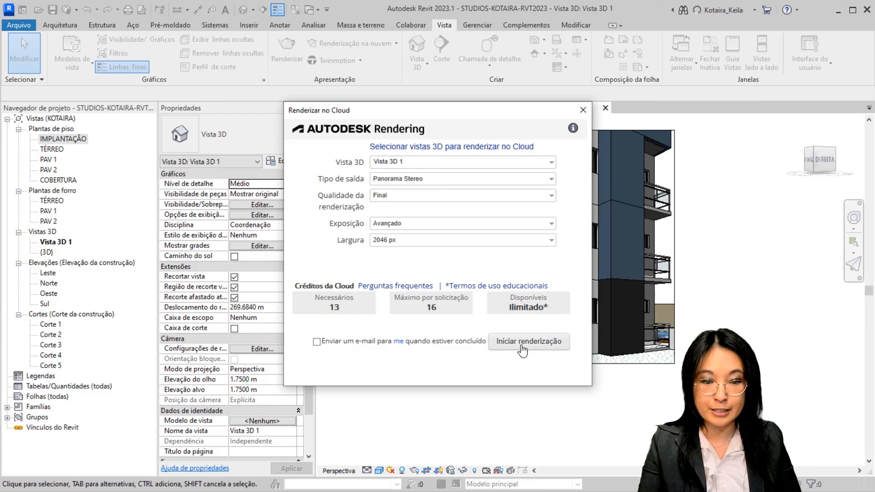
{"action": "left_click", "coordinate": [521, 348]}
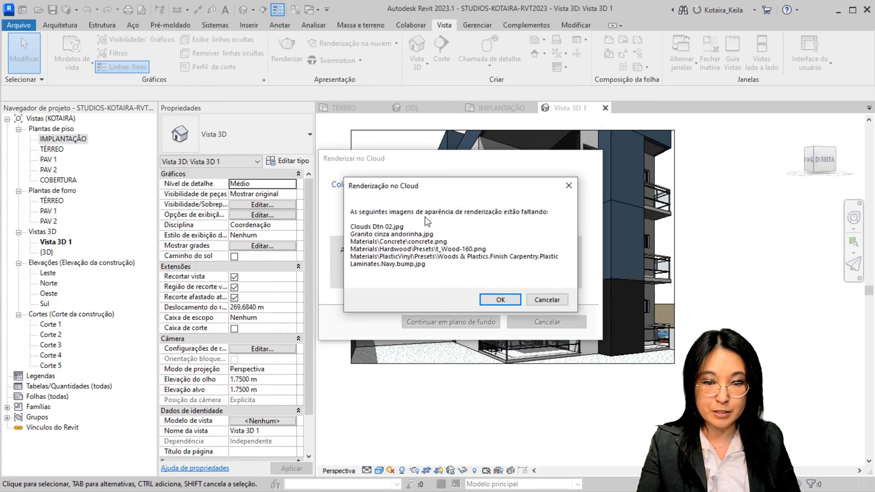
{"action": "left_click", "coordinate": [506, 301]}
{"action": "left_click", "coordinate": [471, 322]}
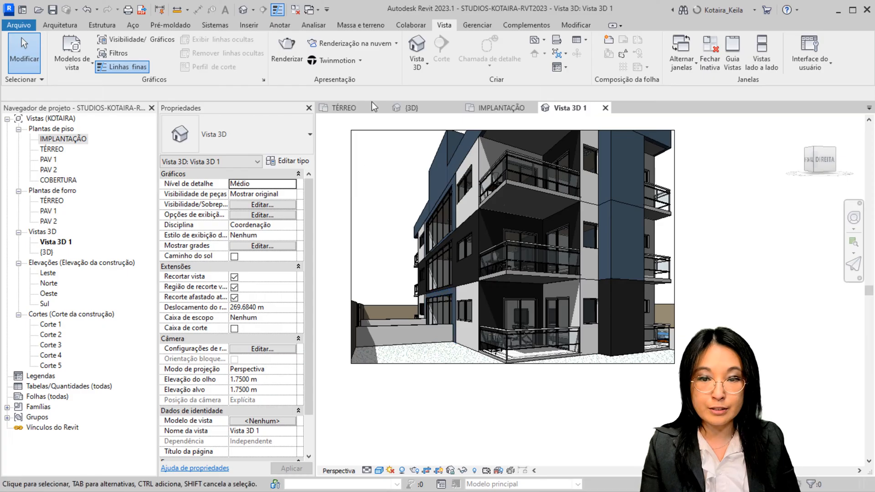
Open a cloud render request for Vista 3D 1 with Iluminância output and Máximo (16 Megapixel) image size
{"action": "left_click", "coordinate": [380, 43]}
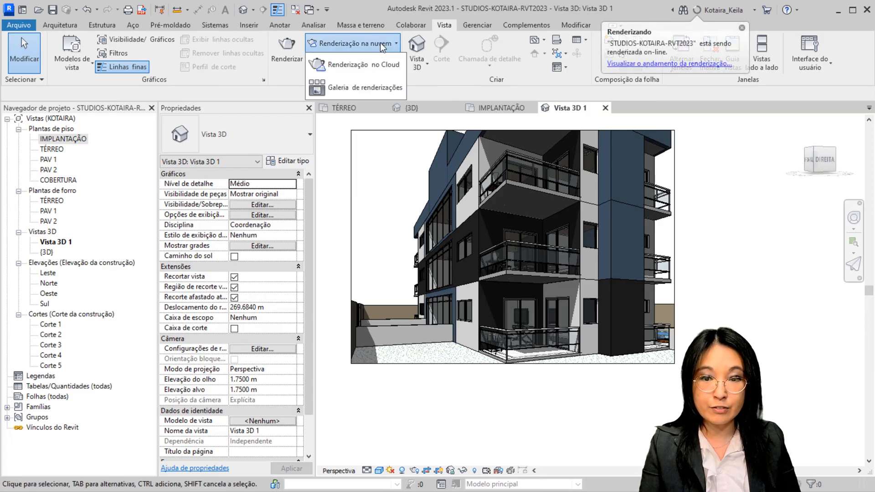
{"action": "left_click", "coordinate": [379, 67]}
{"action": "left_click", "coordinate": [561, 348]}
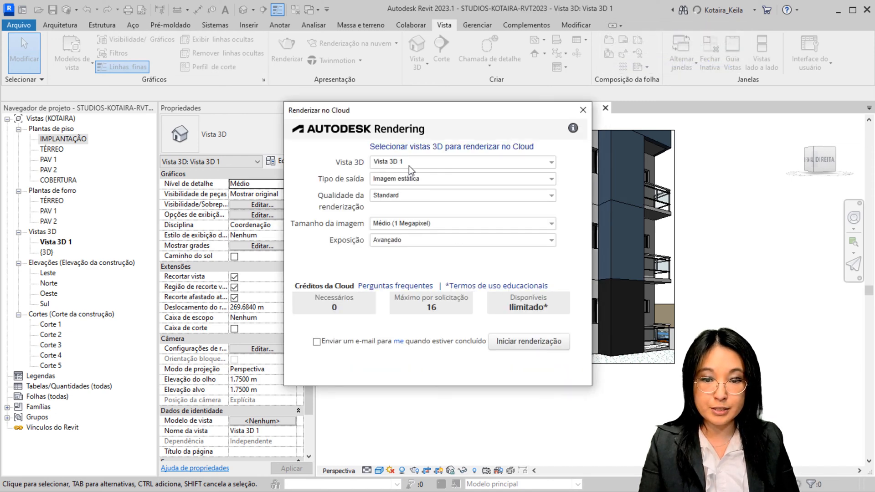
{"action": "left_click", "coordinate": [409, 165]}
{"action": "left_click", "coordinate": [408, 162]}
{"action": "left_click", "coordinate": [410, 179]}
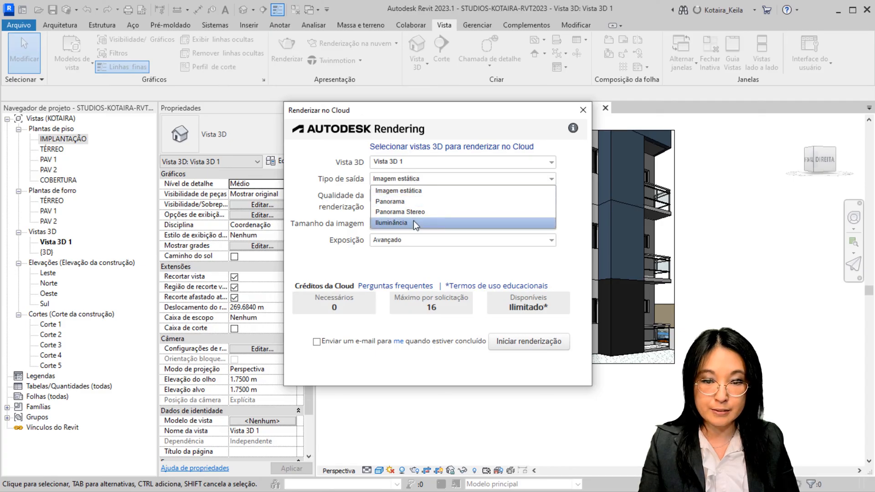
{"action": "left_click", "coordinate": [414, 221]}
{"action": "left_click", "coordinate": [415, 195]}
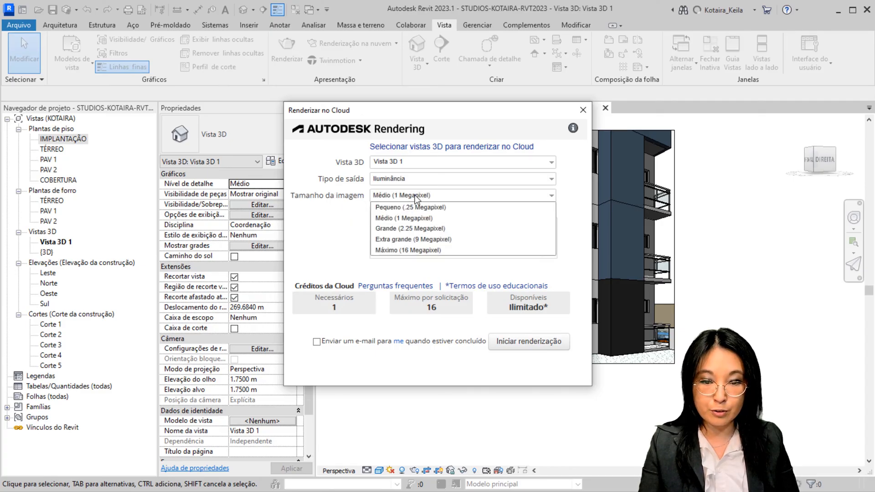
{"action": "left_click", "coordinate": [426, 250]}
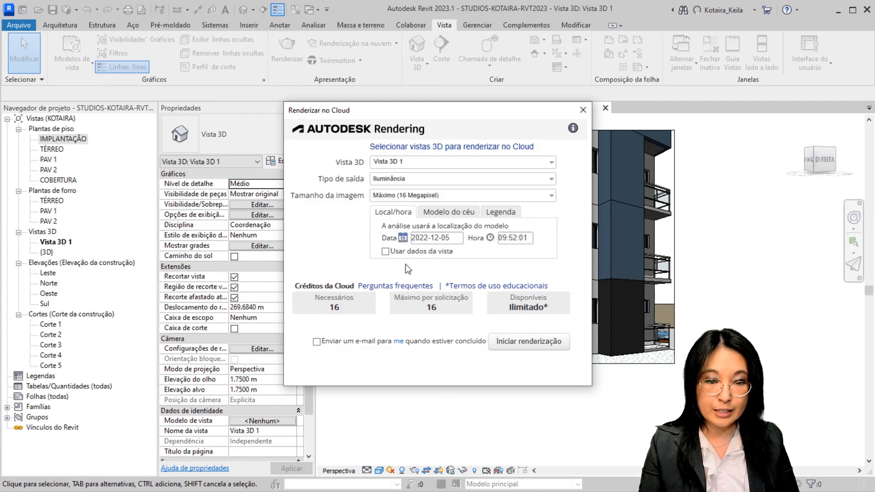
Review the sky model options for the illuminance render, keeping Perez (All-Weather Sky)
{"action": "left_click", "coordinate": [457, 212]}
{"action": "left_click", "coordinate": [467, 226]}
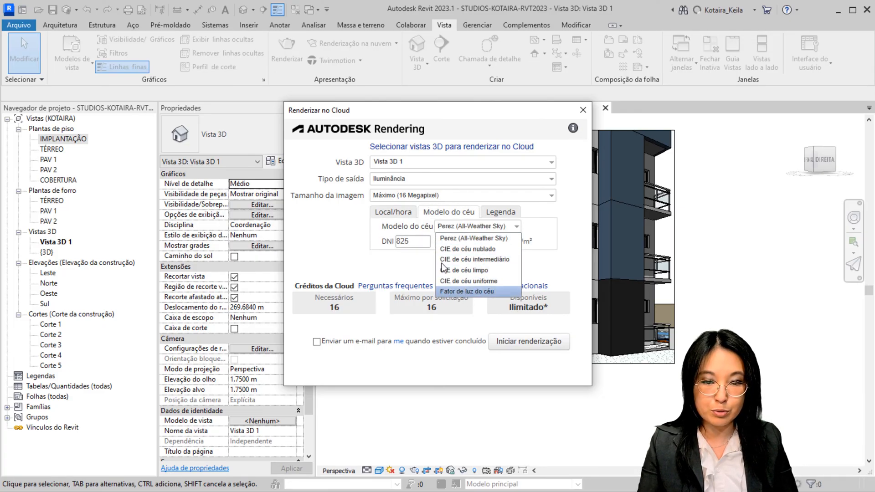
{"action": "left_click", "coordinate": [407, 267]}
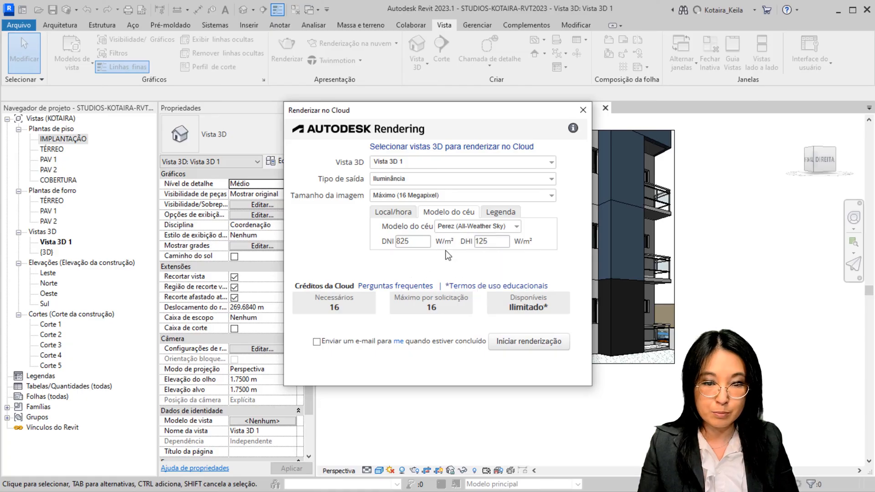
Set the illuminance legend units to Lux and enable both the Automático range and the Logarítmica scale
{"action": "left_click", "coordinate": [501, 212]}
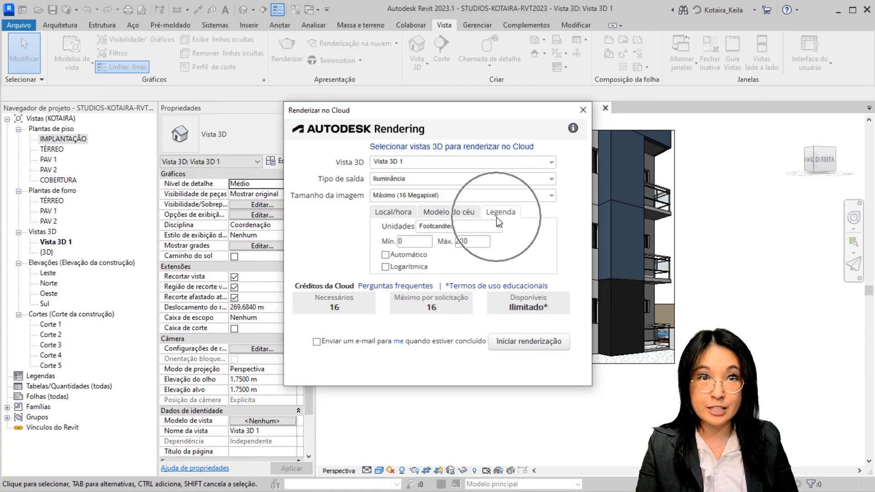
{"action": "left_click", "coordinate": [495, 227]}
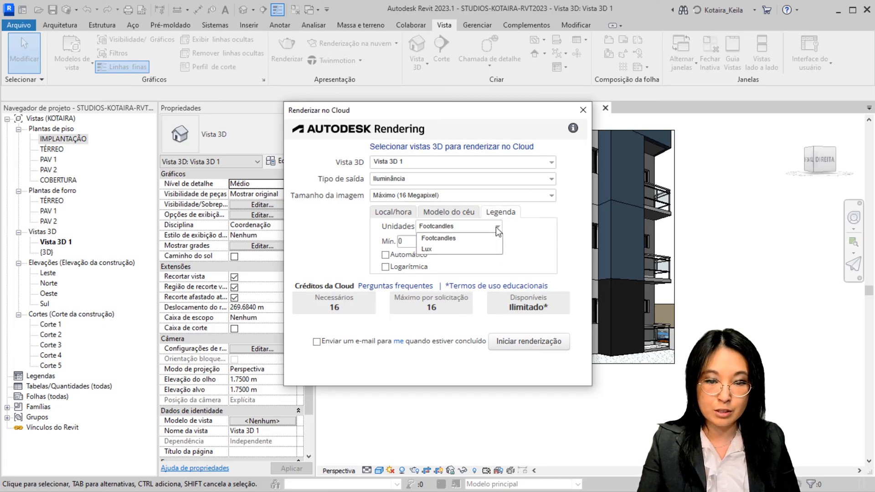
{"action": "left_click", "coordinate": [438, 248]}
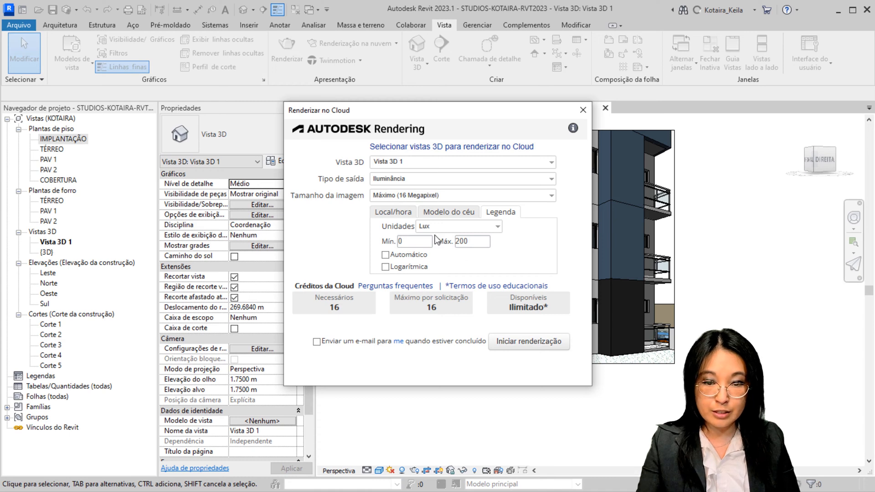
{"action": "left_click", "coordinate": [385, 255]}
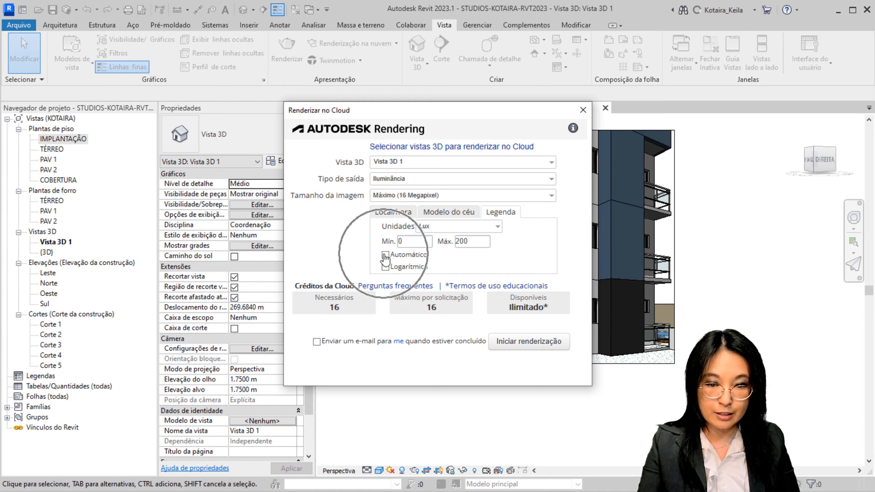
{"action": "left_click", "coordinate": [385, 255]}
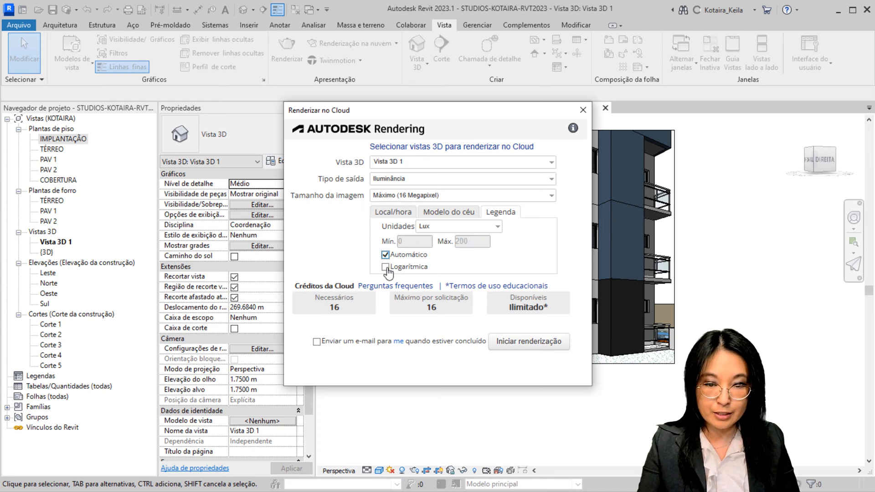
{"action": "left_click", "coordinate": [406, 267]}
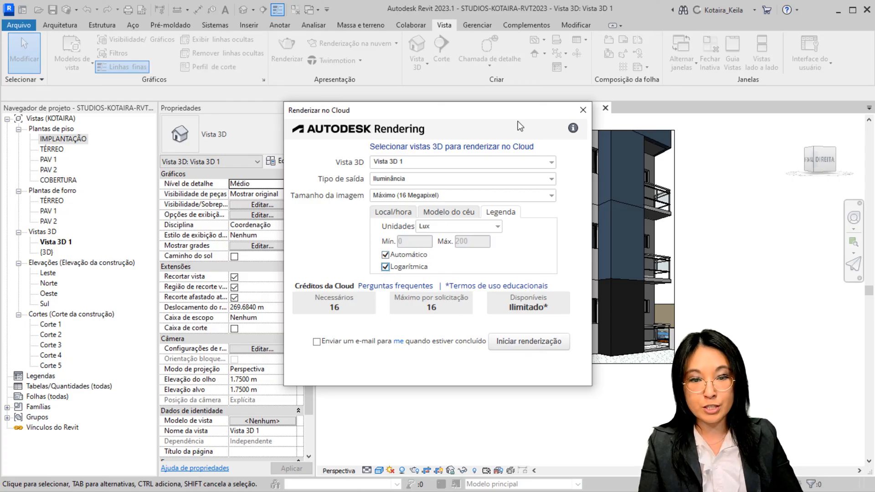
Start the illuminance cloud rendering of Vista 3D 1 and continue the upload in the background
{"action": "left_click_drag", "start_coordinate": [505, 115], "coordinate": [501, 79]}
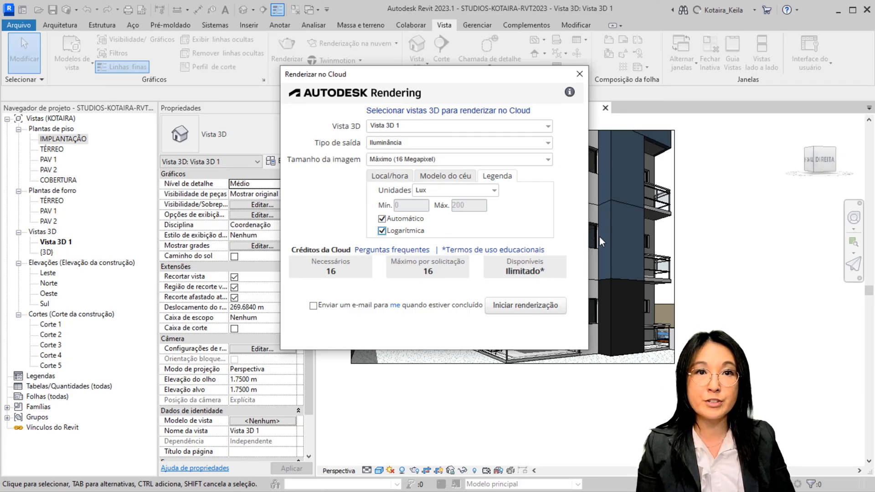
{"action": "left_click", "coordinate": [538, 308]}
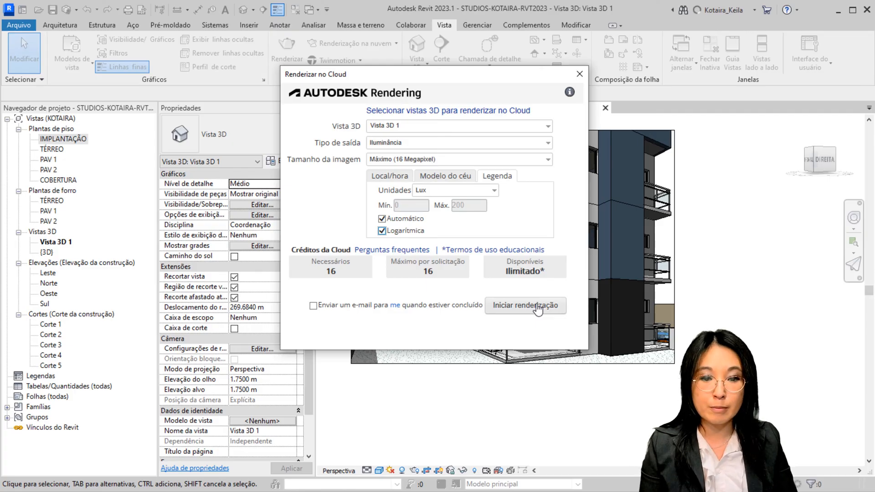
{"action": "left_click", "coordinate": [538, 307]}
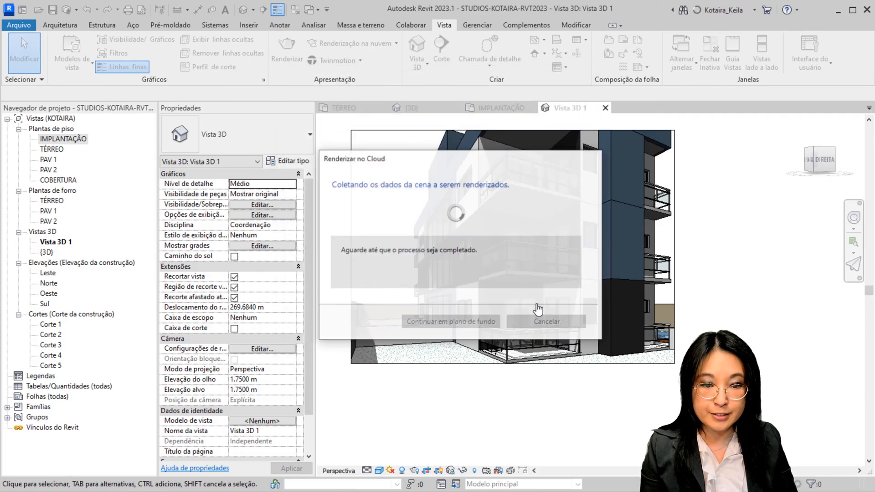
{"action": "left_click", "coordinate": [500, 301]}
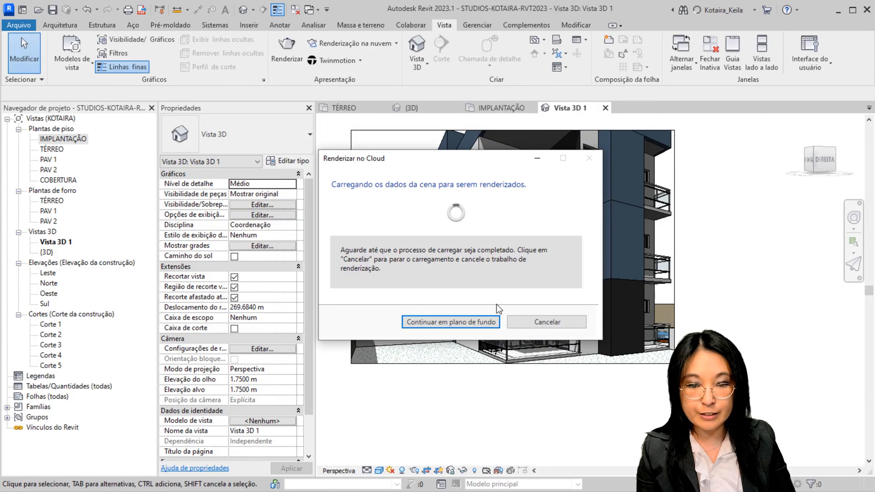
{"action": "left_click", "coordinate": [475, 322]}
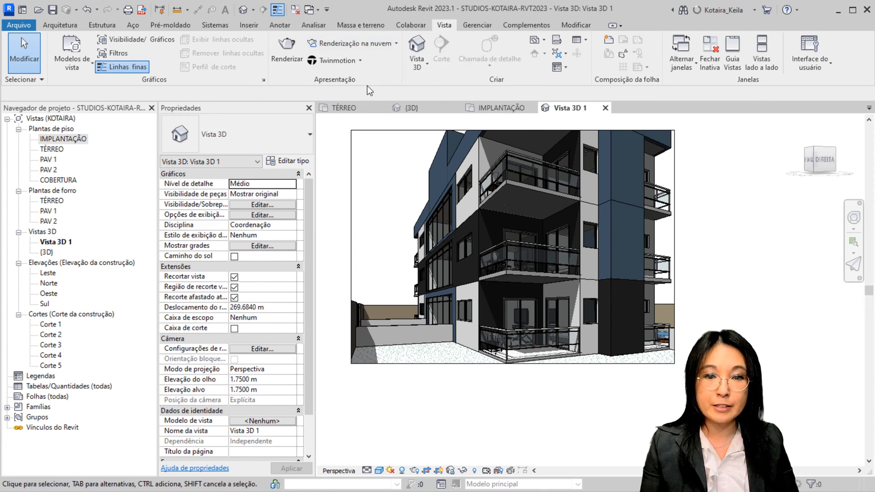
Open the online rendering gallery (Galeria de renderizações) in the web browser
{"action": "left_click", "coordinate": [330, 50]}
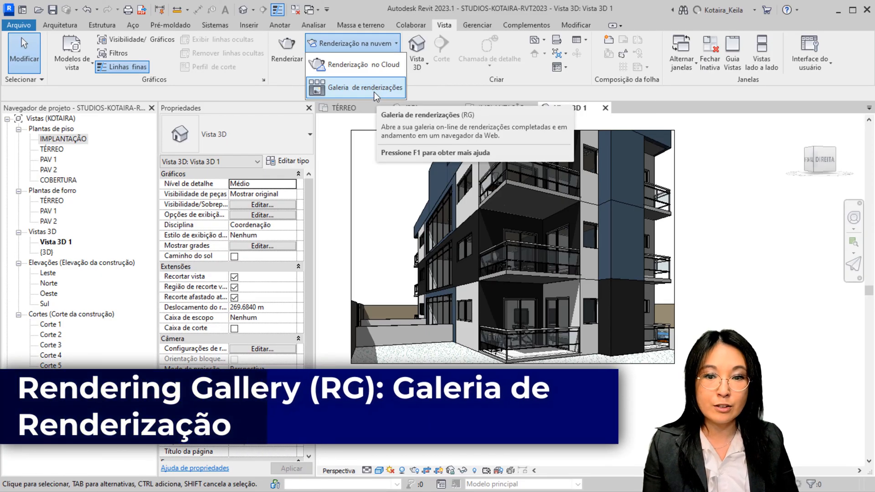
{"action": "left_click", "coordinate": [374, 91]}
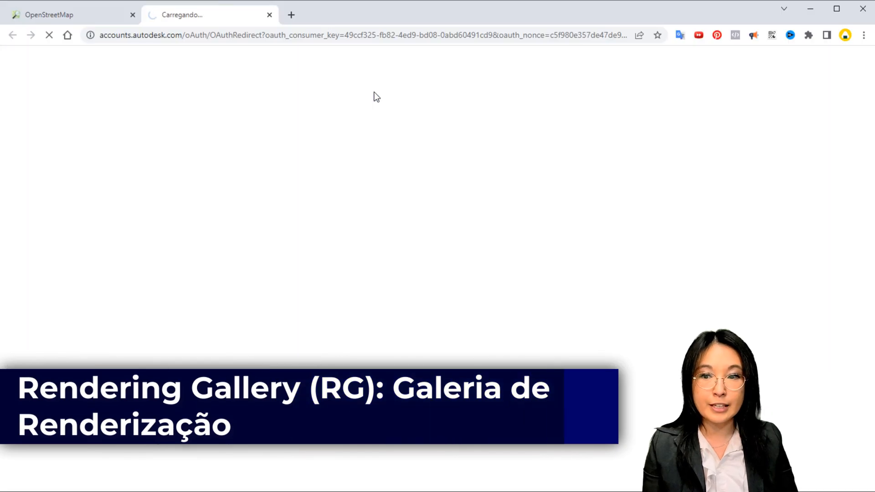
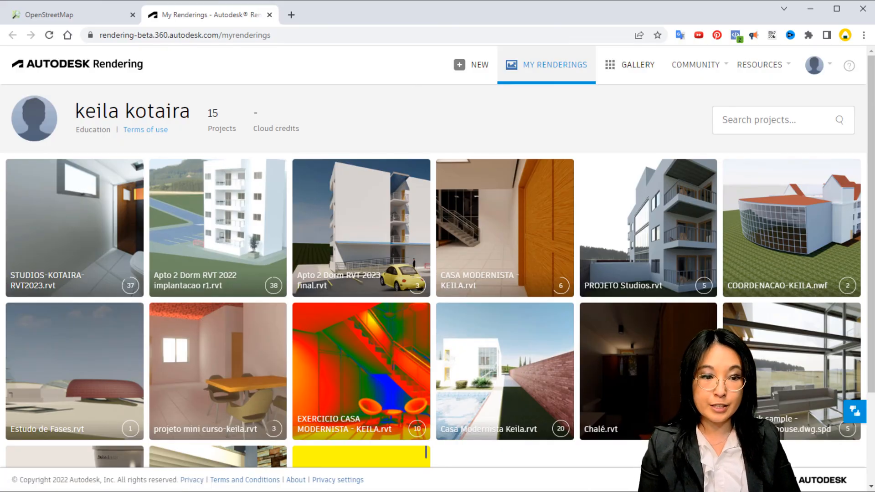
Open the Studios RVT2023 project from the rendering list and show all renderings of Vista 3D 1
{"action": "scroll", "coordinate": [437, 273], "scroll_direction": "down", "scroll_amount": 3}
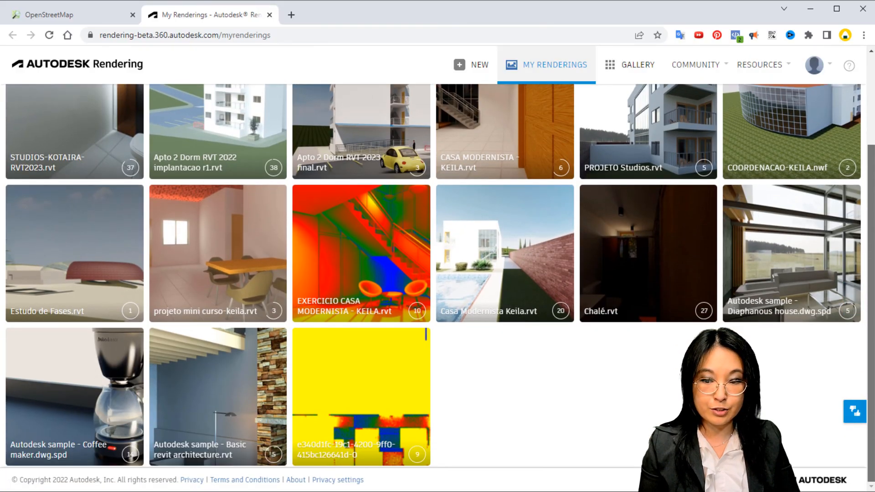
{"action": "scroll", "coordinate": [437, 273], "scroll_direction": "up", "scroll_amount": 3}
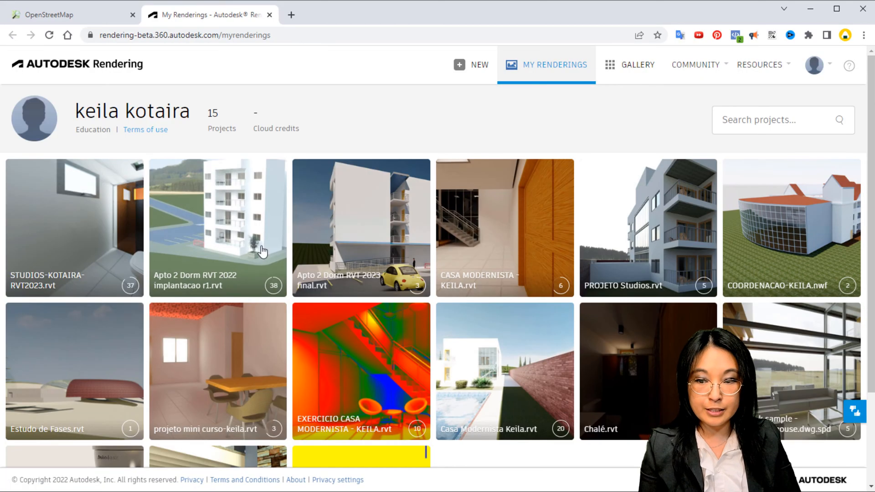
{"action": "mouse_move", "coordinate": [78, 246]}
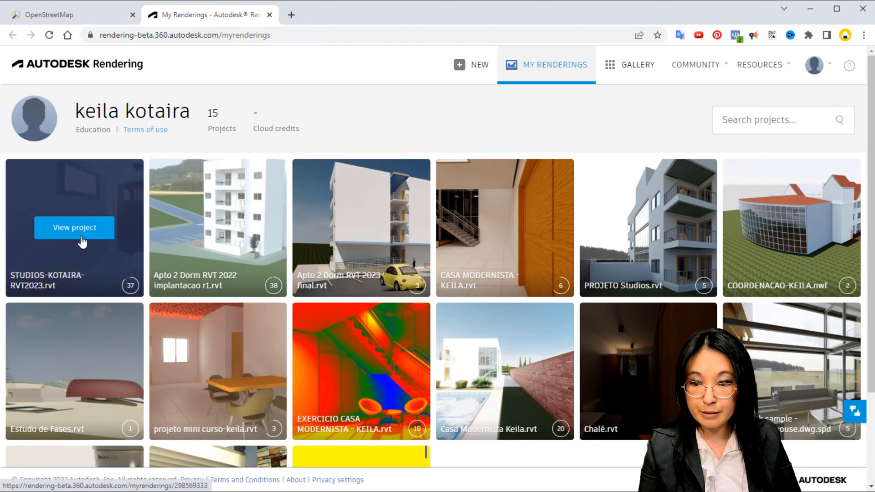
{"action": "left_click", "coordinate": [82, 236]}
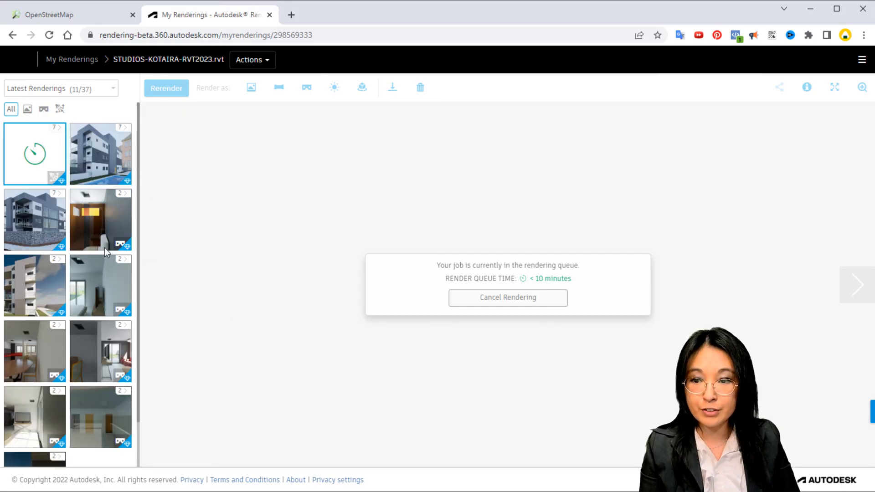
{"action": "left_click", "coordinate": [56, 130]}
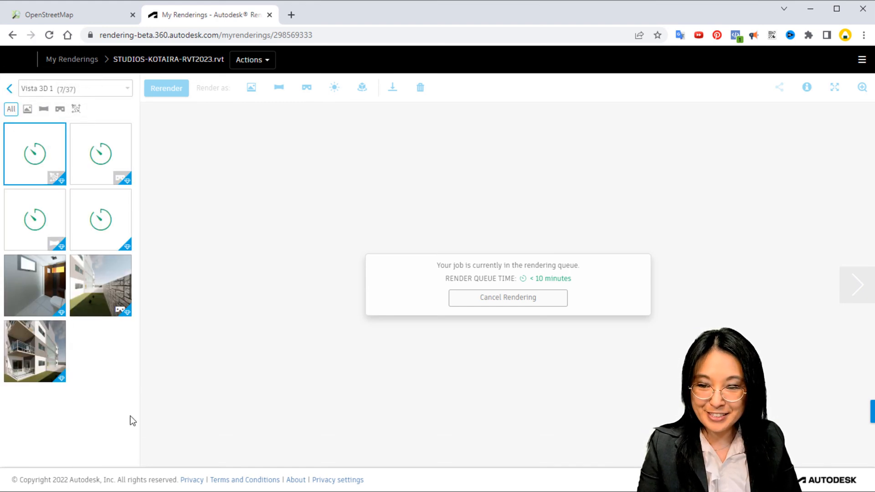
Open the finished stereo panorama of the garden in Vista 3D 1 and look around the building and stone walls
{"action": "left_click", "coordinate": [121, 296]}
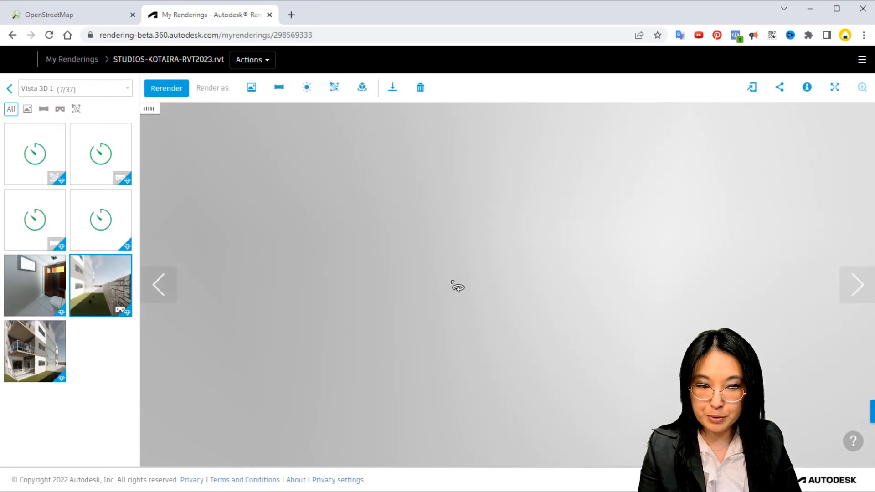
{"action": "mouse_move", "coordinate": [456, 287]}
{"action": "left_mouse_down"}
{"action": "mouse_move", "coordinate": [240, 297]}
{"action": "mouse_move", "coordinate": [580, 281]}
{"action": "mouse_move", "coordinate": [465, 268]}
{"action": "mouse_move", "coordinate": [586, 260]}
{"action": "left_mouse_up"}
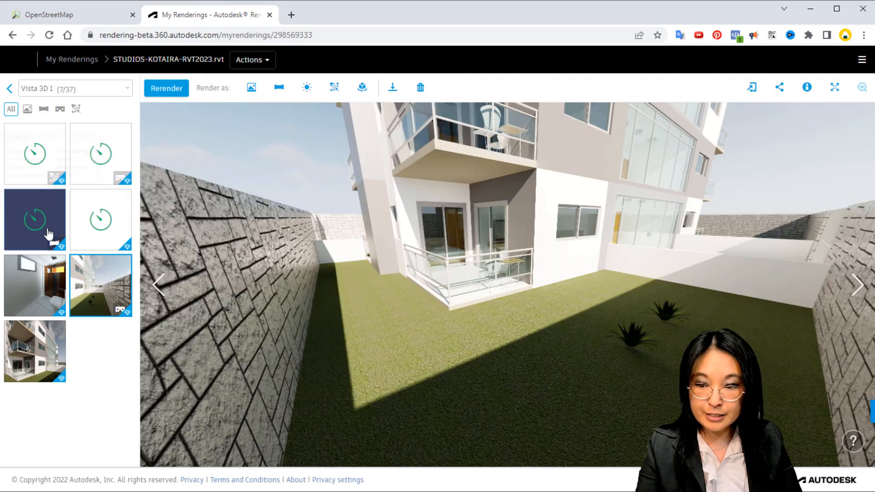
{"action": "left_click", "coordinate": [49, 233]}
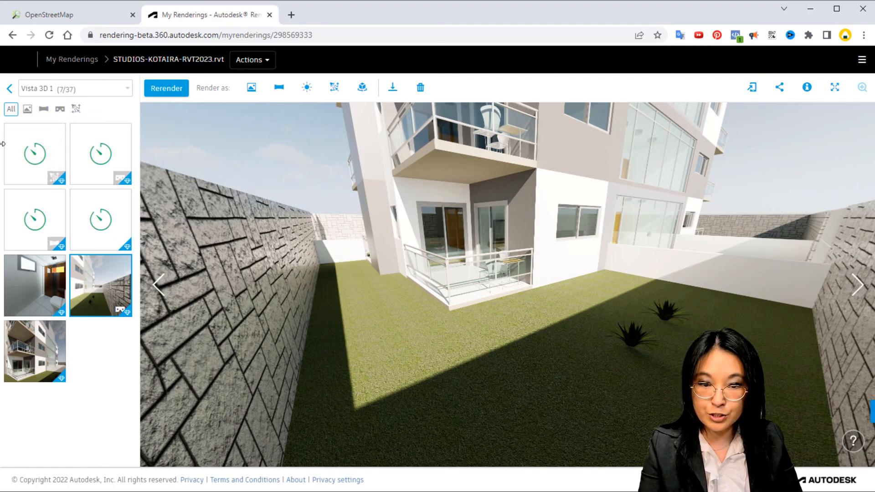
{"action": "left_click_drag", "start_coordinate": [591, 249], "coordinate": [754, 118]}
{"action": "key", "text": "ctrl"}
{"action": "key", "text": "ctrl"}
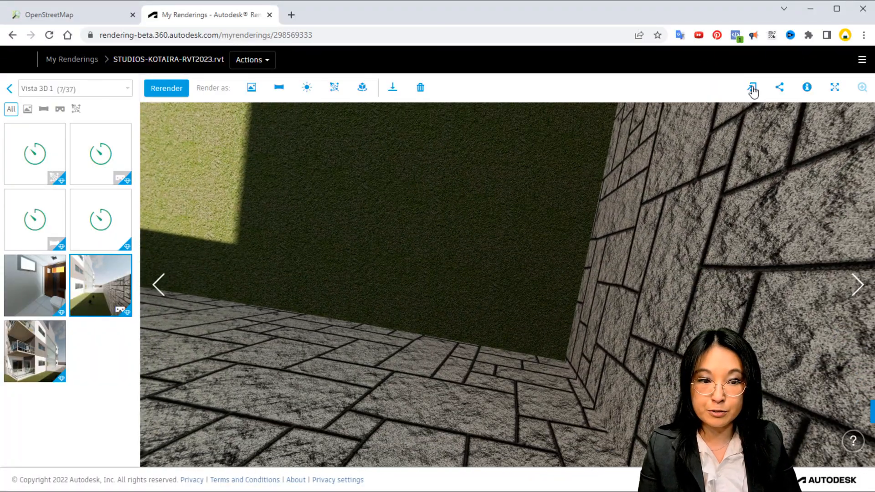
Generate the QR code for opening the garden panorama on a phone, dismiss it and look around the scene
{"action": "left_click", "coordinate": [752, 89]}
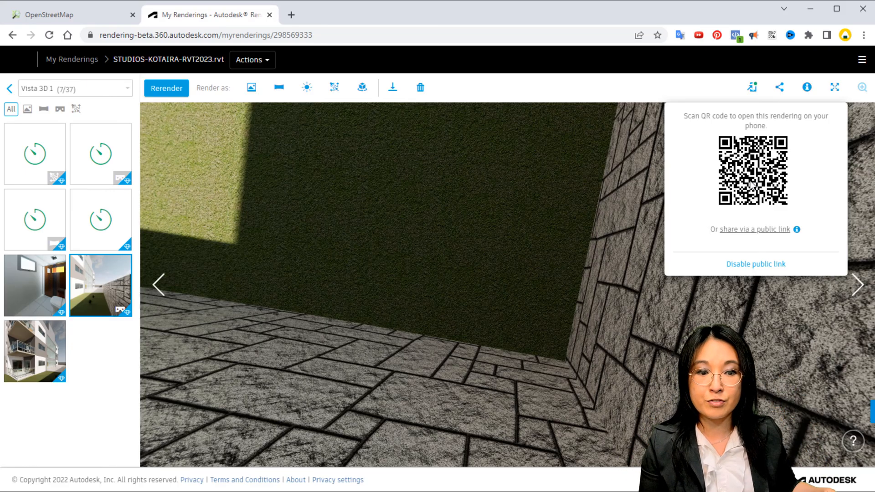
{"action": "left_click", "coordinate": [603, 213]}
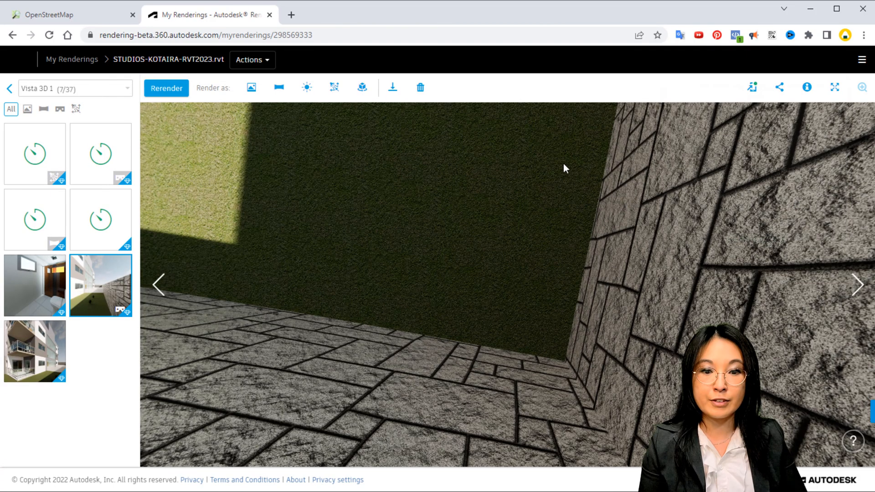
{"action": "left_click_drag", "start_coordinate": [565, 168], "coordinate": [143, 235]}
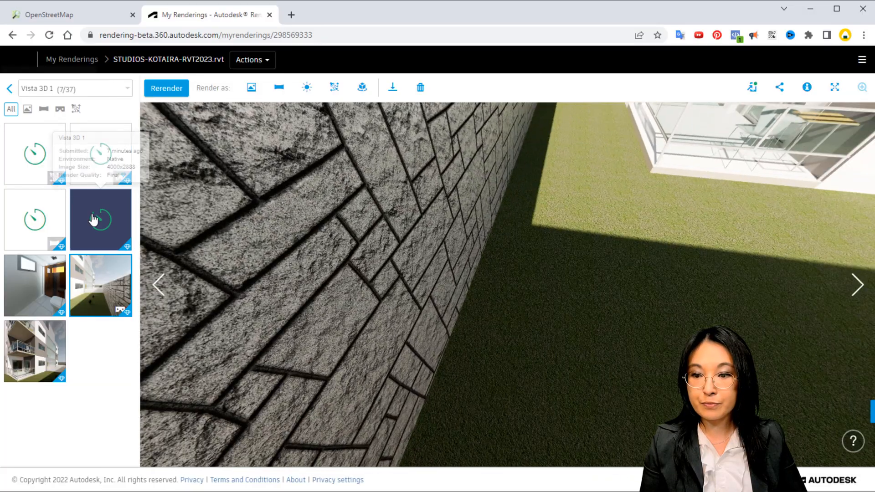
Check the queue status of the four pending Vista 3D 1 renderings and view the finished bathroom still
{"action": "left_click", "coordinate": [93, 219]}
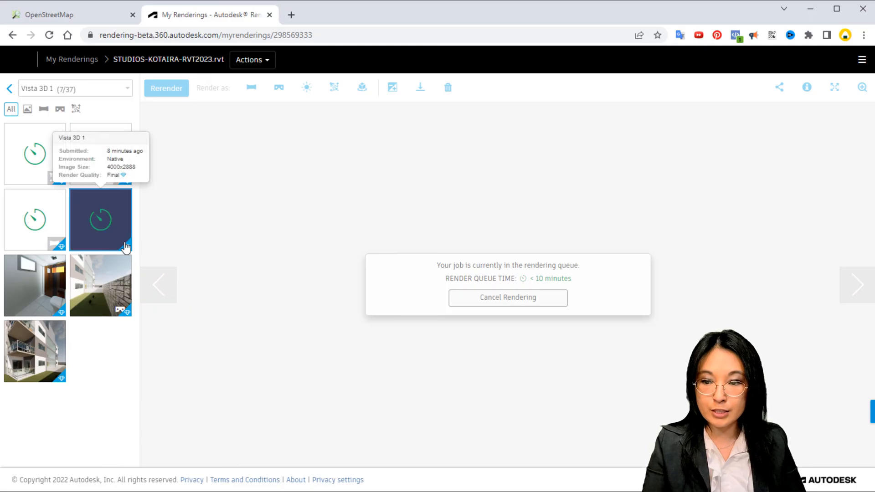
{"action": "left_click", "coordinate": [52, 233]}
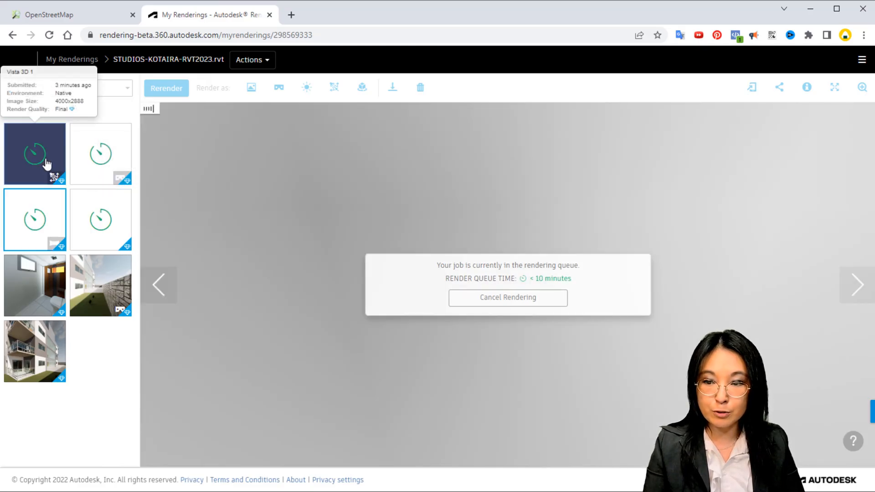
{"action": "left_click", "coordinate": [45, 160]}
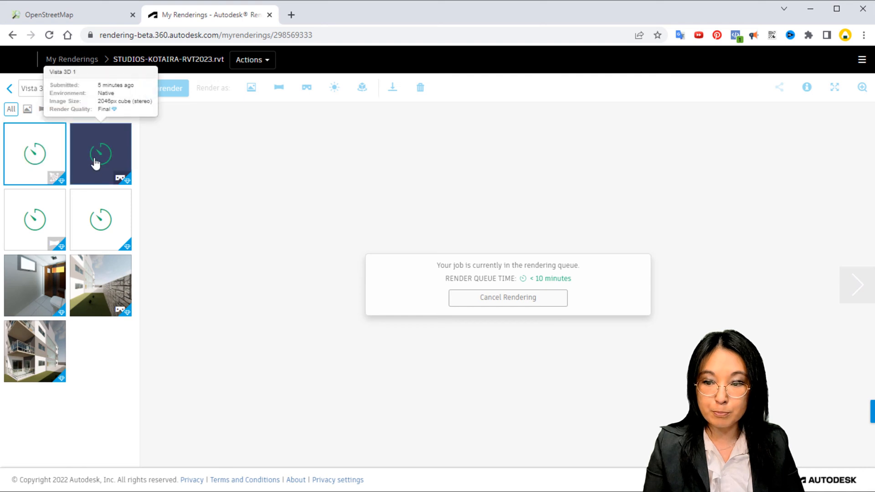
{"action": "left_click", "coordinate": [96, 164]}
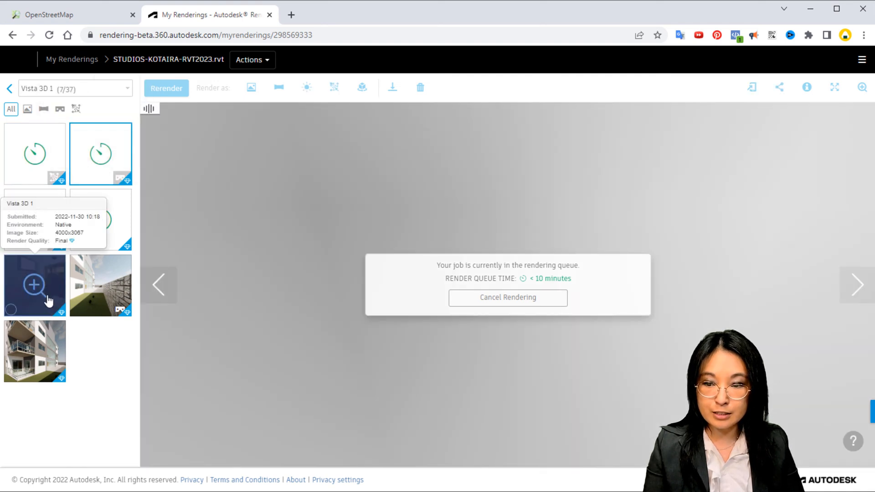
{"action": "left_click", "coordinate": [49, 301]}
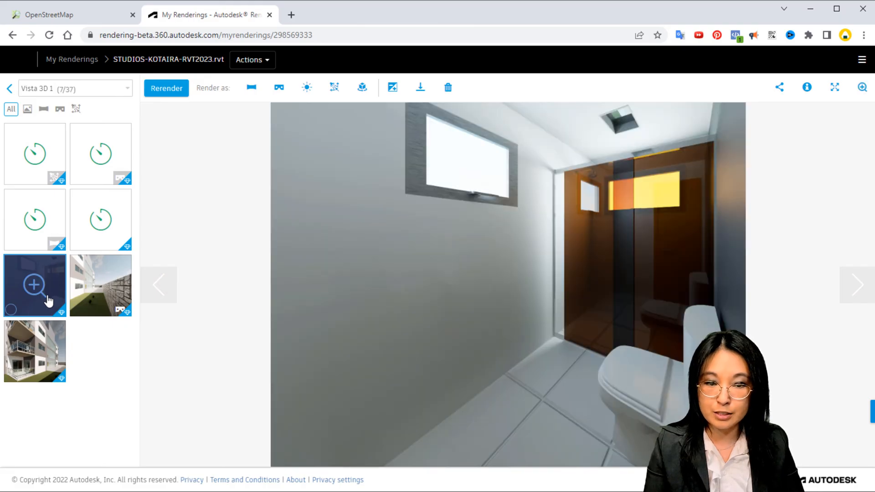
View the balcony facade still of Vista 3D 1 and review its image download formats
{"action": "left_click", "coordinate": [34, 367]}
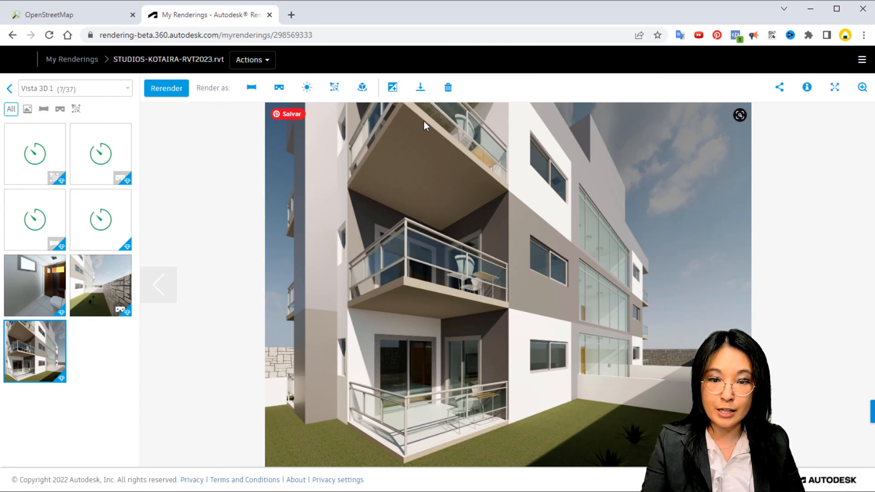
{"action": "left_click", "coordinate": [421, 87]}
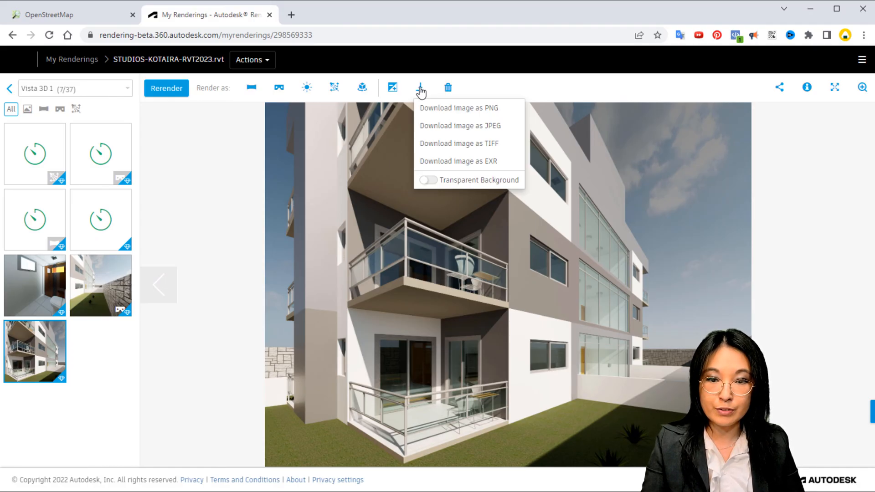
{"action": "left_click", "coordinate": [252, 174]}
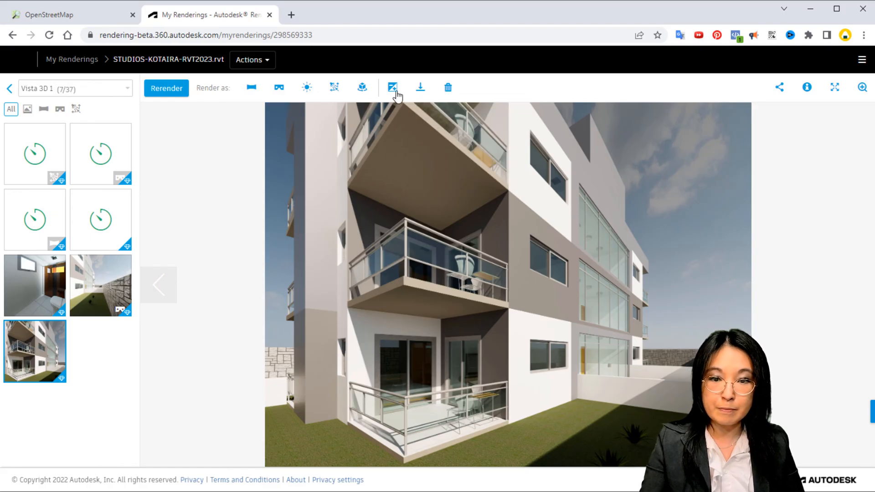
{"action": "left_click", "coordinate": [448, 97]}
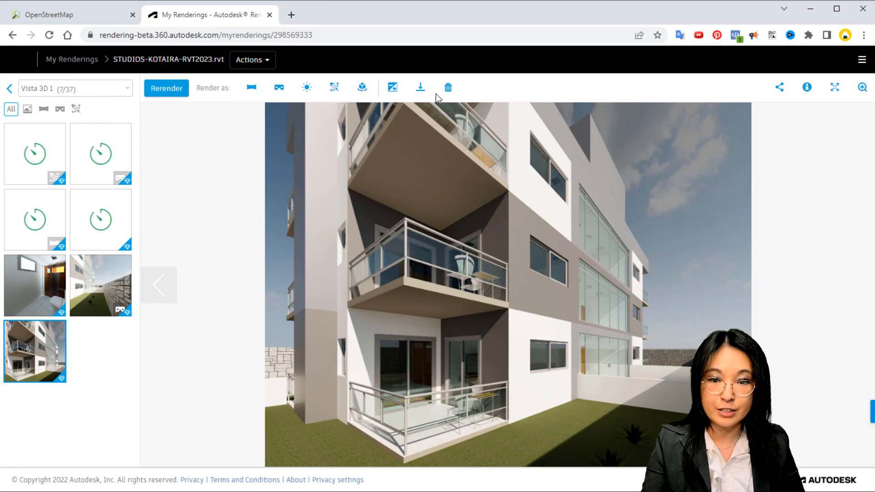
Open post-processing for the balcony facade still and review the available presets, keeping Mild
{"action": "left_click", "coordinate": [393, 88]}
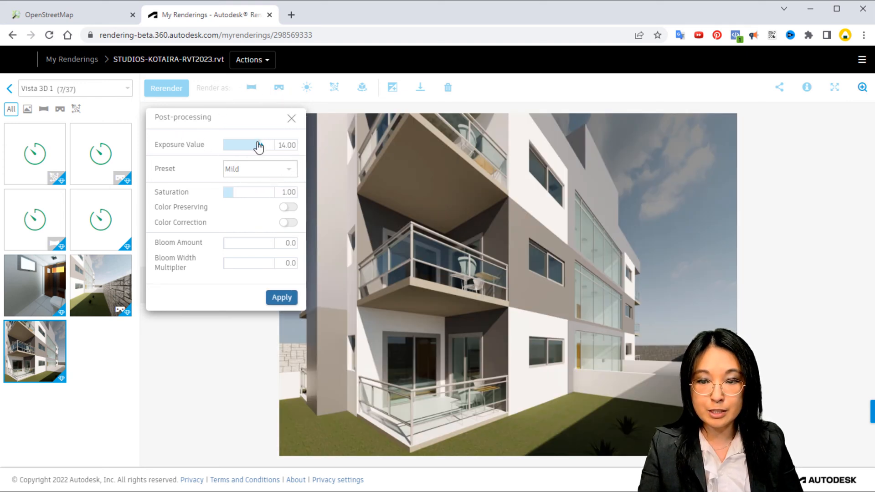
{"action": "left_click", "coordinate": [285, 170]}
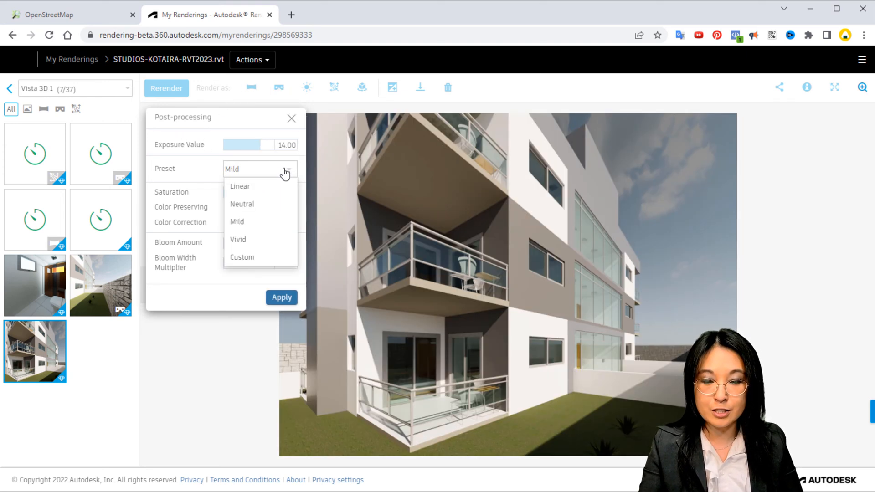
{"action": "left_click", "coordinate": [284, 172]}
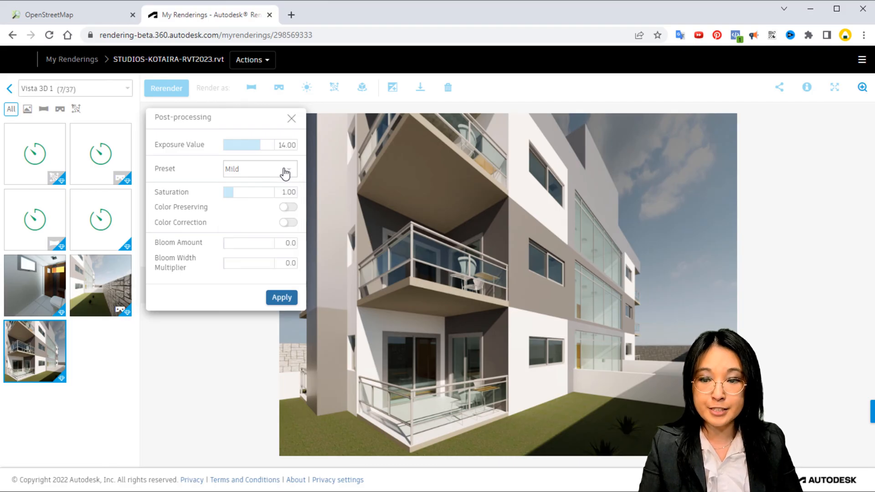
Try Color Preserving and Color Correction on the balcony facade still and close post-processing without applying
{"action": "left_click", "coordinate": [197, 207]}
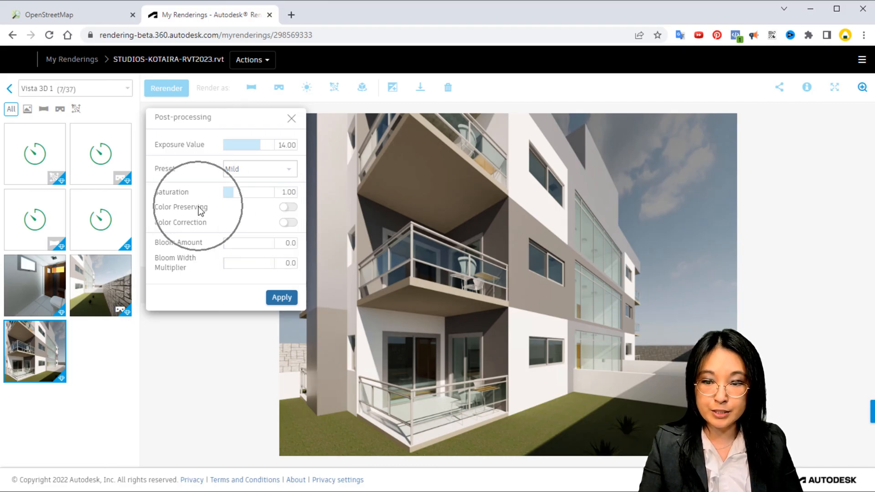
{"action": "left_click", "coordinate": [285, 208]}
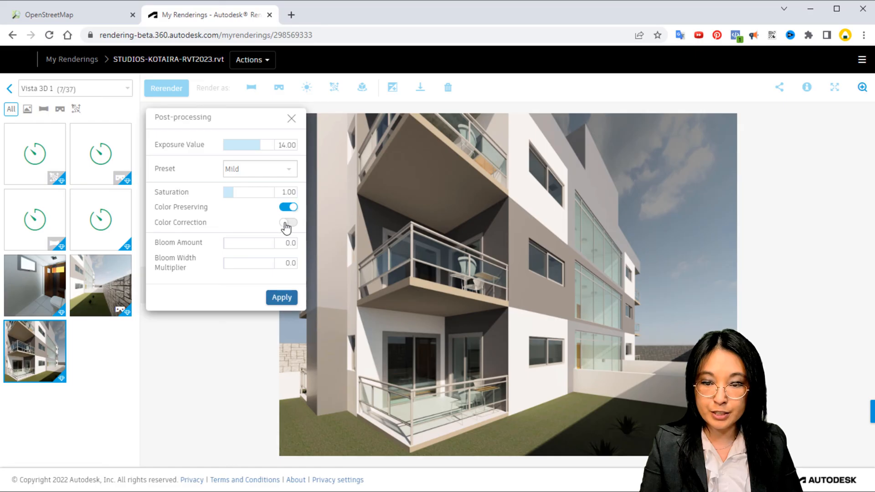
{"action": "left_click", "coordinate": [287, 222]}
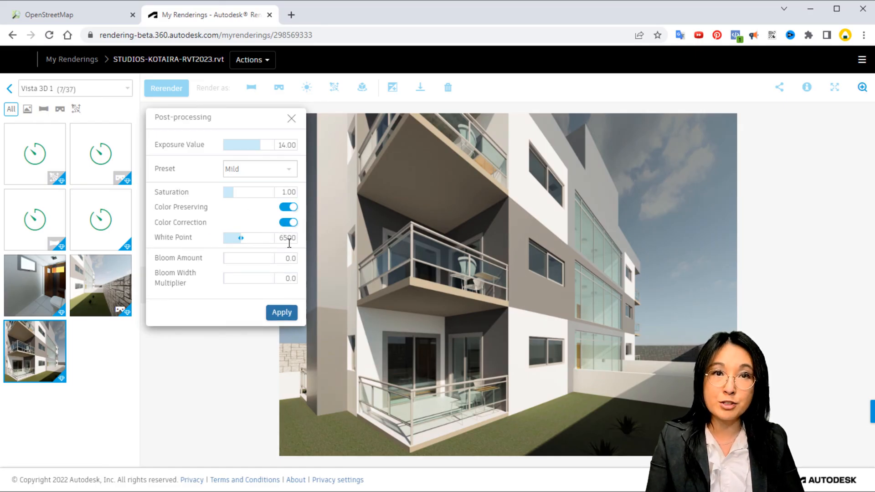
{"action": "left_click", "coordinate": [200, 237]}
{"action": "left_click", "coordinate": [209, 269]}
{"action": "left_click", "coordinate": [209, 285]}
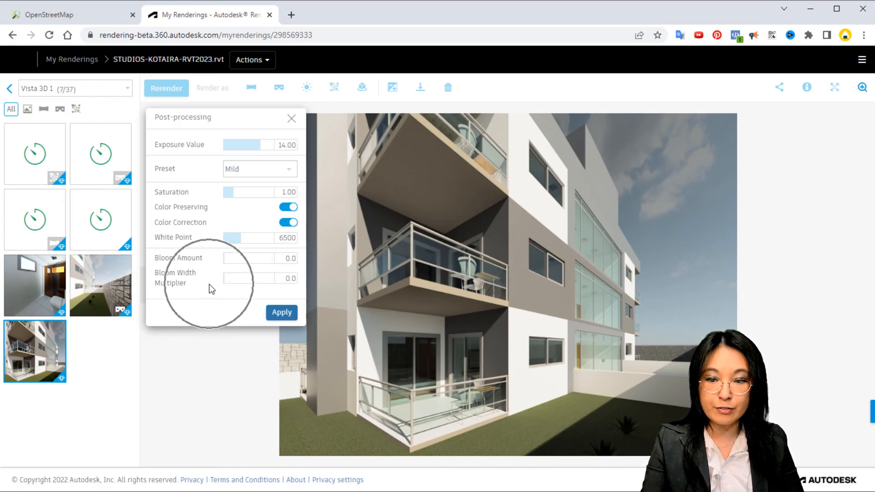
{"action": "left_click", "coordinate": [209, 296]}
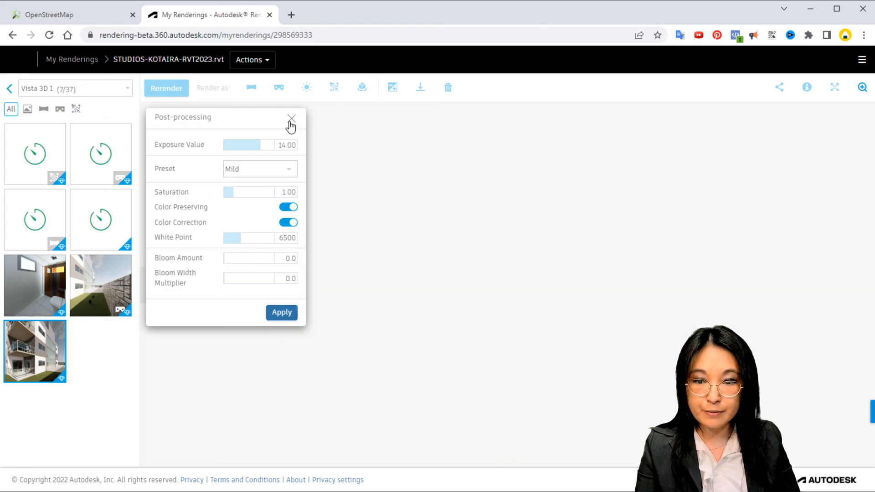
{"action": "left_click", "coordinate": [291, 118]}
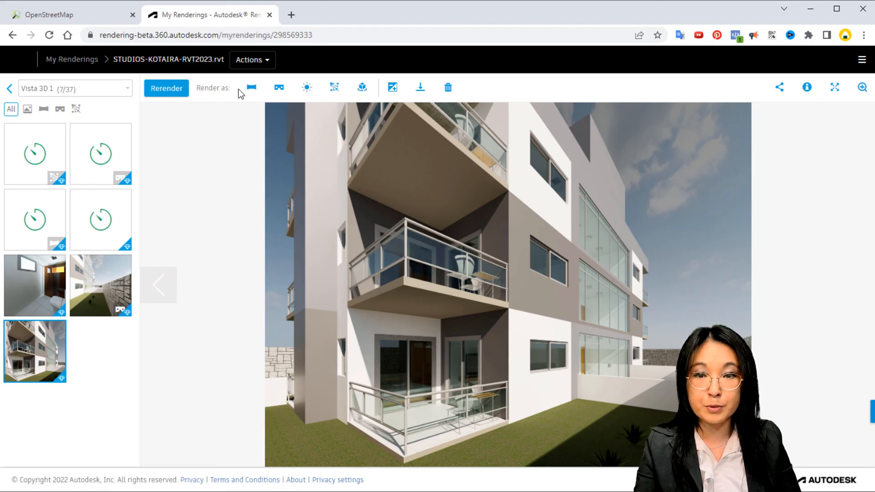
Return to the latest renderings, show the Vista 3D 2 set and view its still with the Seaport environment
{"action": "left_click", "coordinate": [172, 91]}
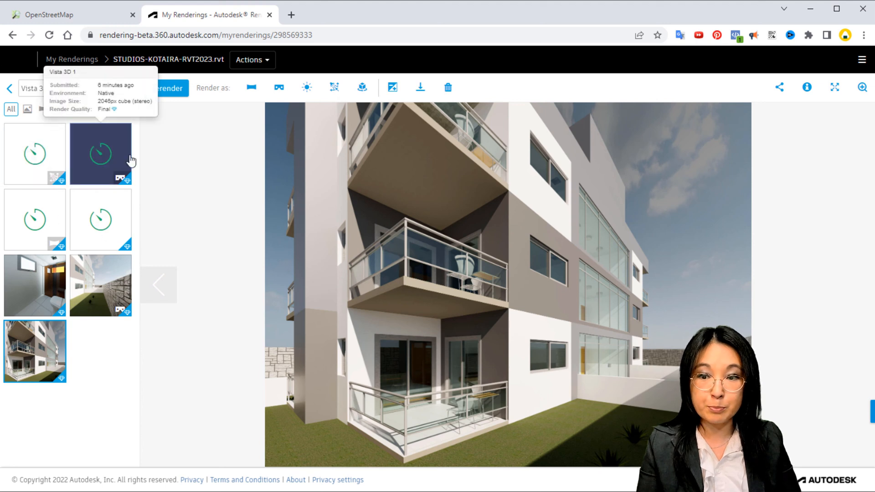
{"action": "left_click", "coordinate": [9, 89]}
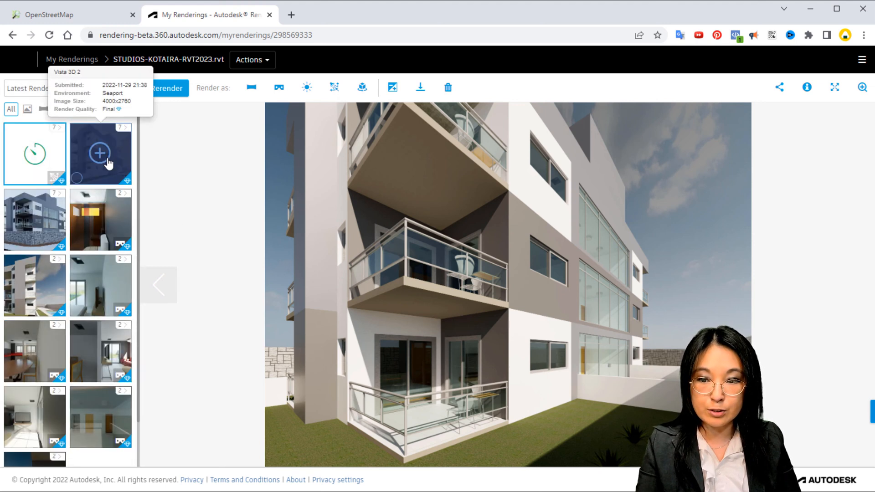
{"action": "left_click", "coordinate": [102, 162]}
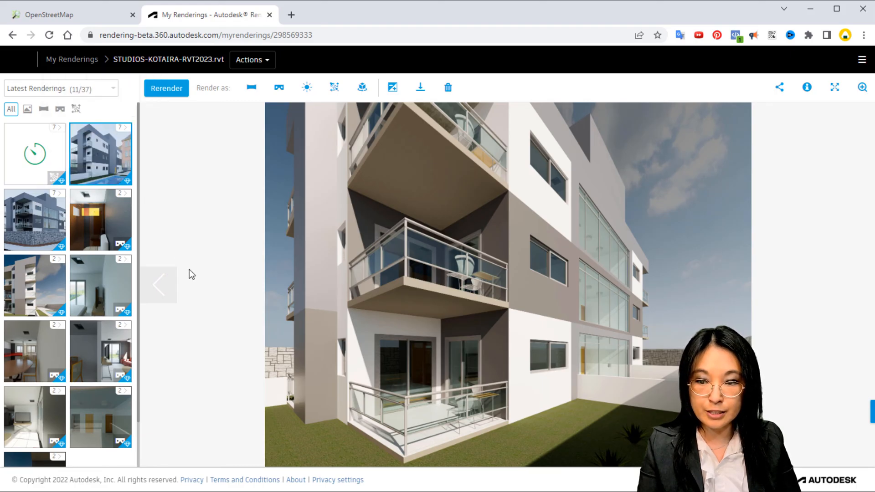
{"action": "left_click", "coordinate": [129, 130]}
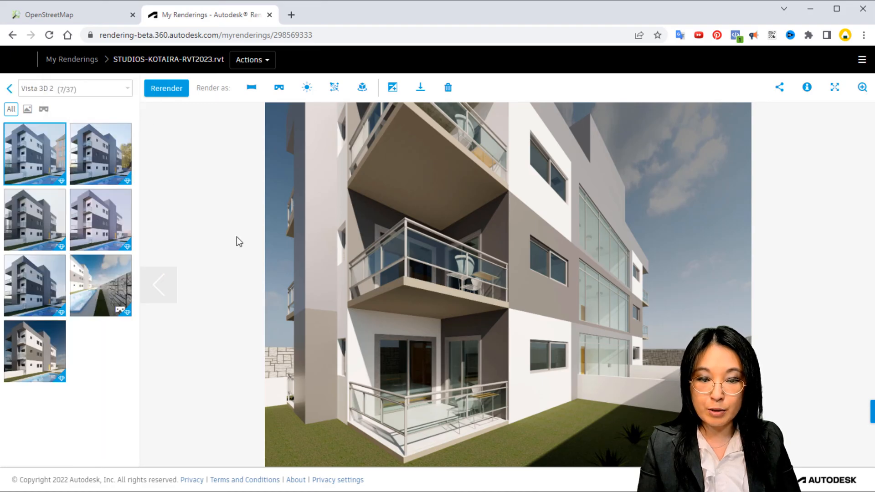
{"action": "left_click", "coordinate": [43, 174]}
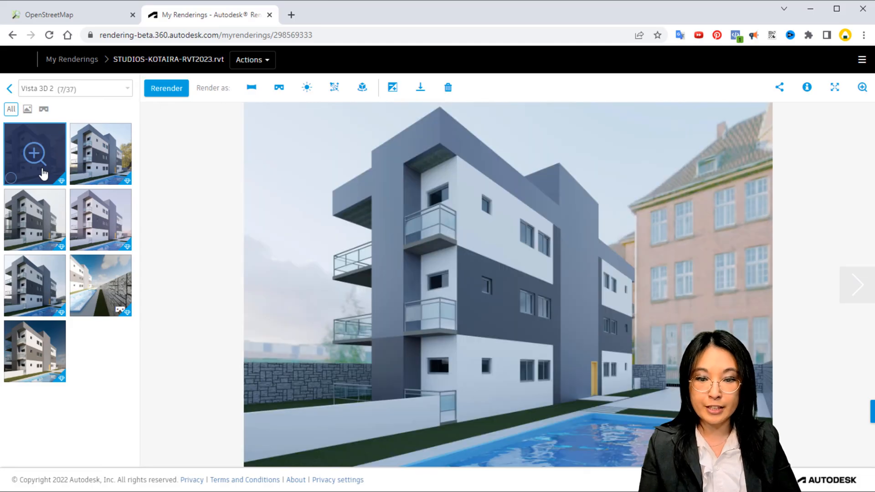
View the remaining Vista 3D 2 stills rendered with other environments, including Crossroads and Field
{"action": "left_click", "coordinate": [104, 154]}
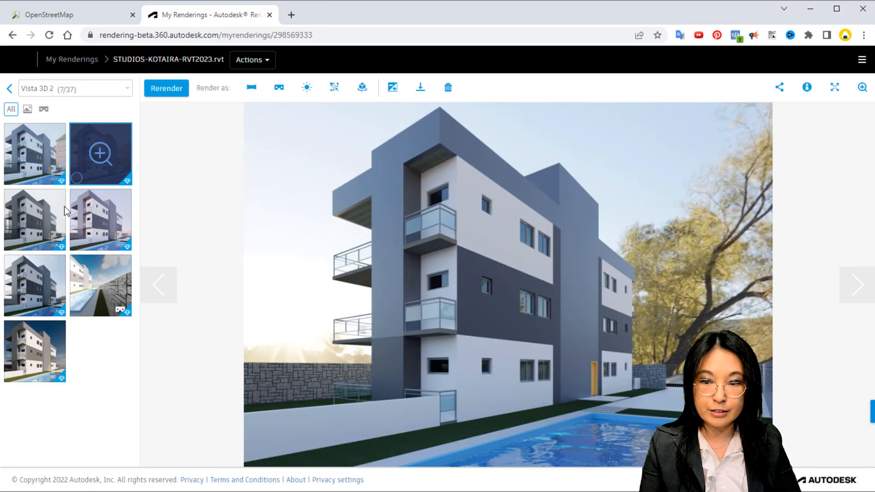
{"action": "left_click", "coordinate": [24, 232]}
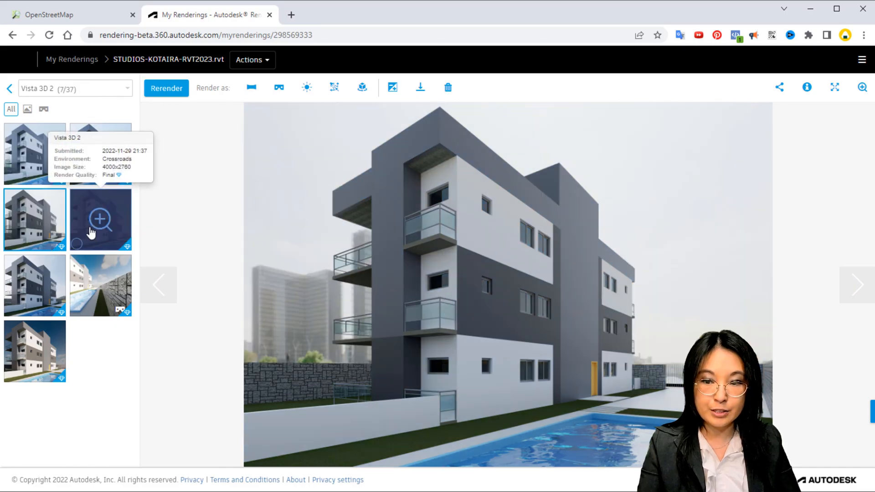
{"action": "left_click", "coordinate": [94, 228]}
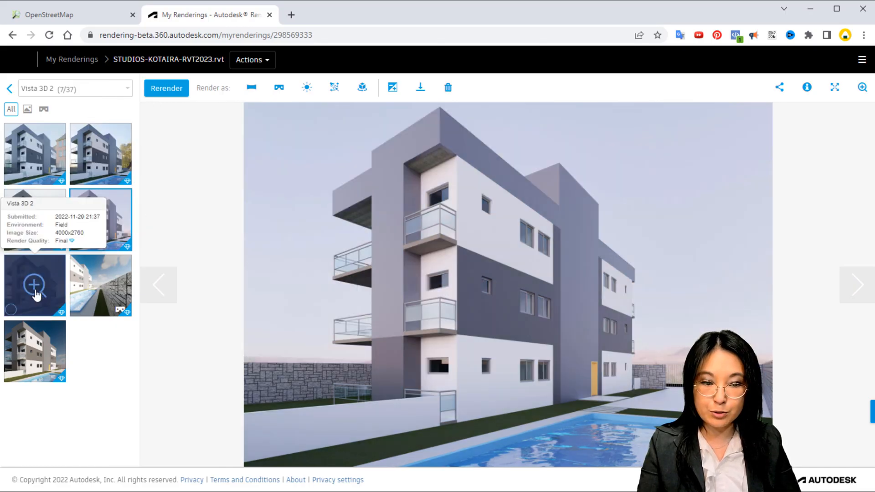
{"action": "left_click", "coordinate": [37, 293]}
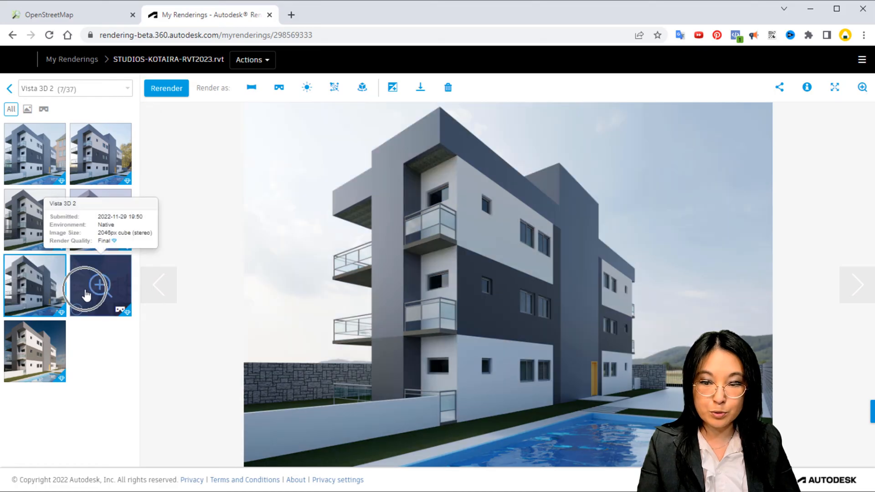
Show the stereo panorama of Vista 3D 2 and look around the building, stone walls and pool
{"action": "left_click", "coordinate": [97, 283]}
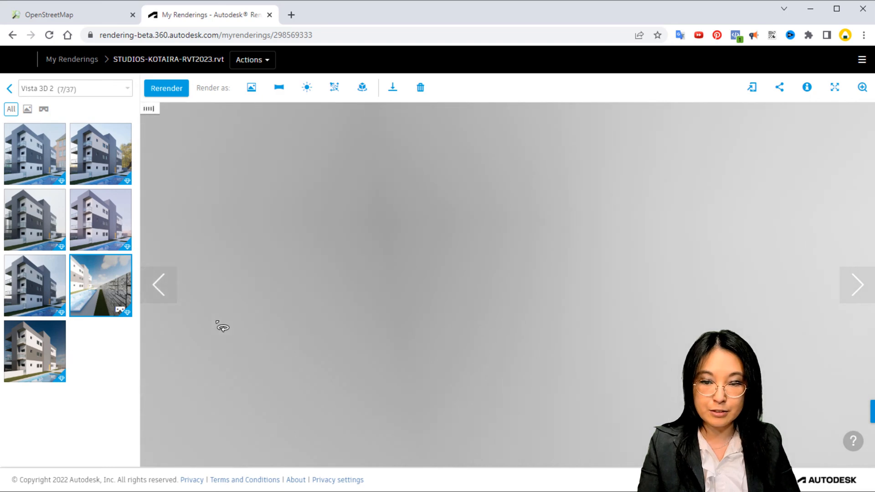
{"action": "left_click_drag", "start_coordinate": [303, 251], "coordinate": [407, 287]}
{"action": "key", "text": "ctrl"}
{"action": "key", "text": "ctrl"}
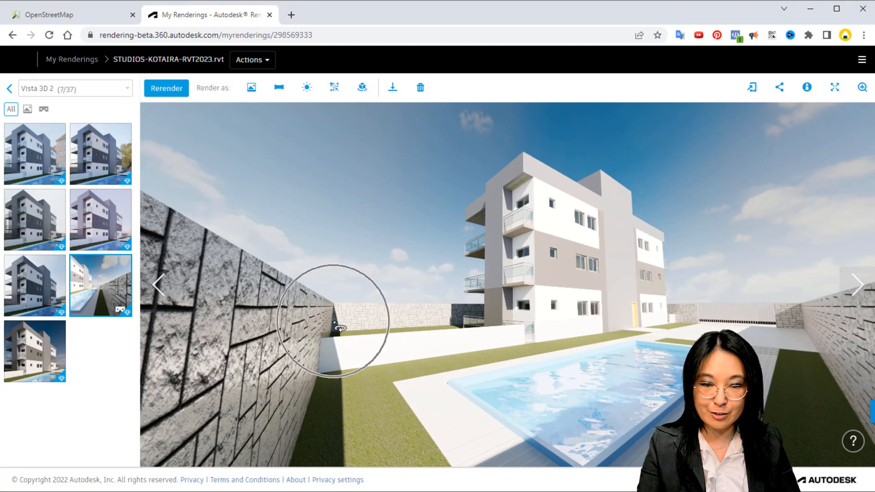
{"action": "key", "text": "ctrl"}
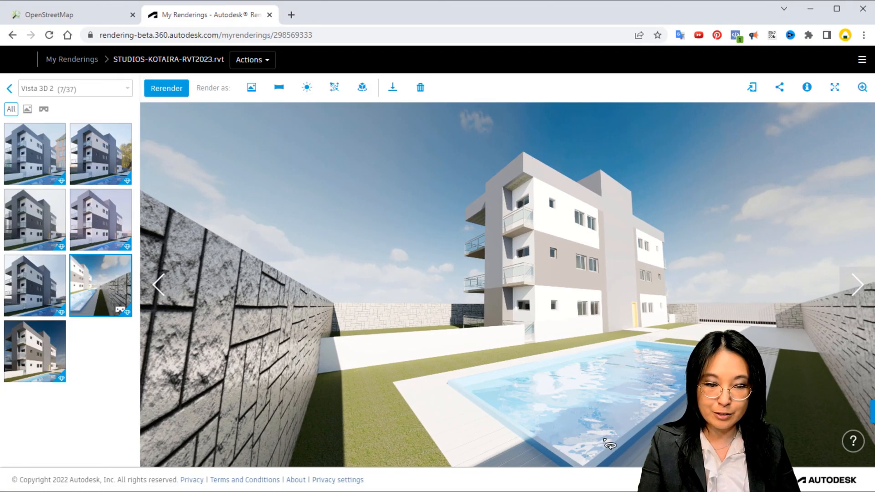
{"action": "key", "text": "ctrl"}
{"action": "left_click_drag", "start_coordinate": [595, 434], "coordinate": [580, 279]}
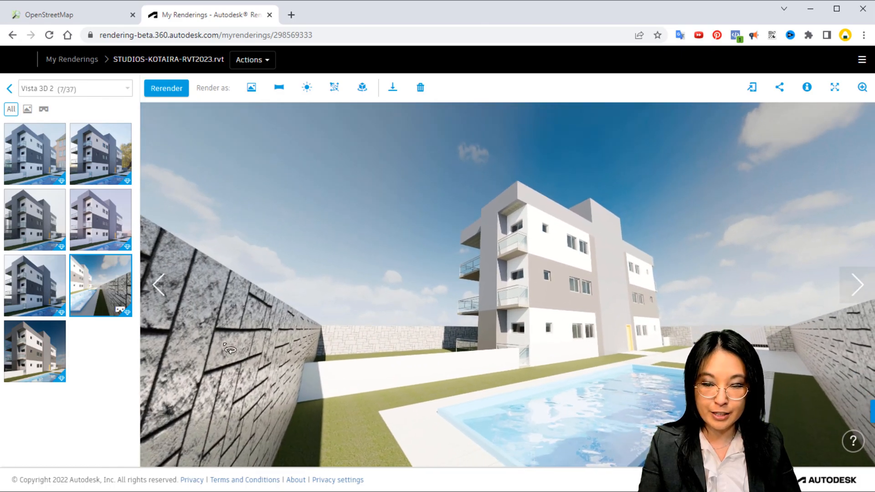
Open the rerender settings for the Native environment still of Vista 3D 2 and review the aspect ratio and image size options
{"action": "left_click", "coordinate": [35, 351]}
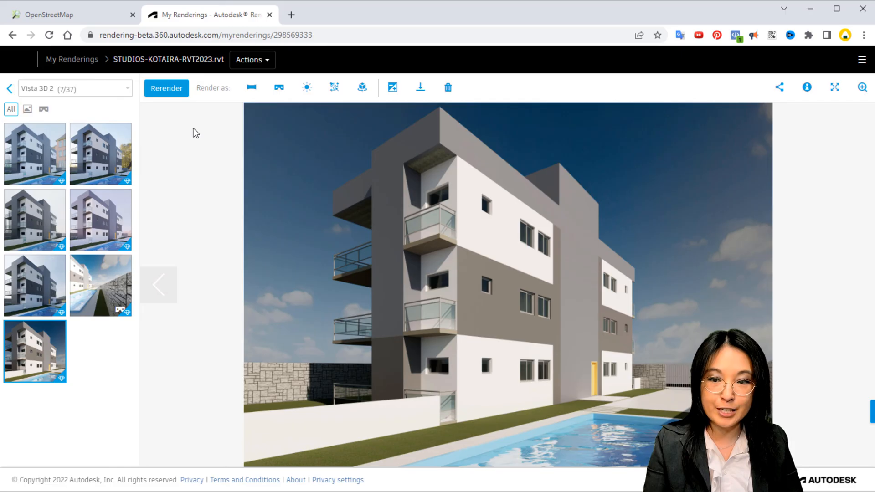
{"action": "left_click", "coordinate": [177, 95]}
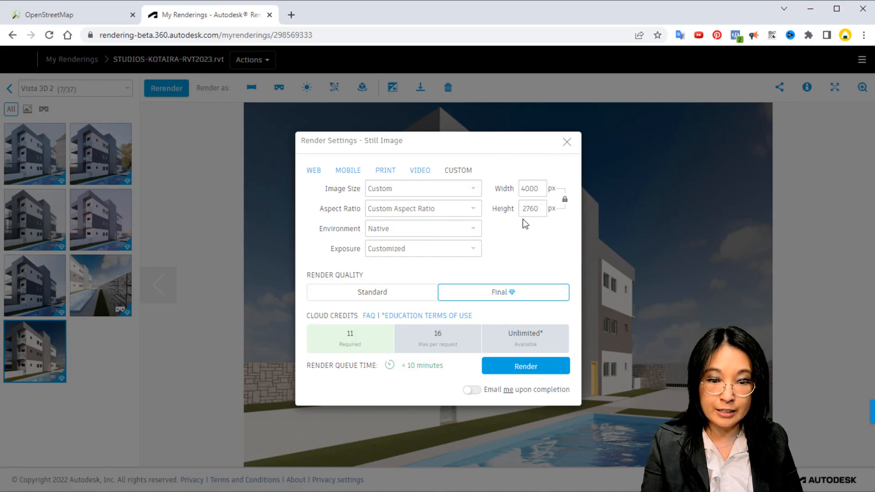
{"action": "key", "text": "ctrl"}
{"action": "key", "text": "ctrl"}
{"action": "key", "text": "ctrl"}
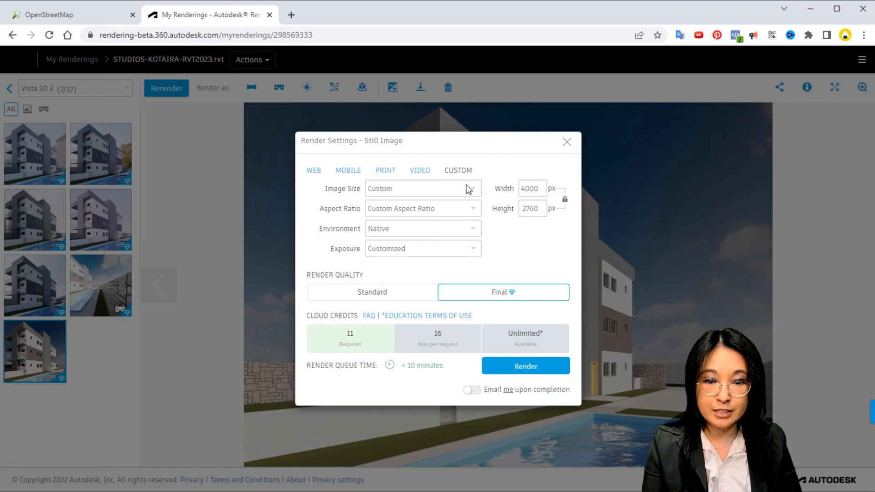
{"action": "left_click", "coordinate": [476, 209]}
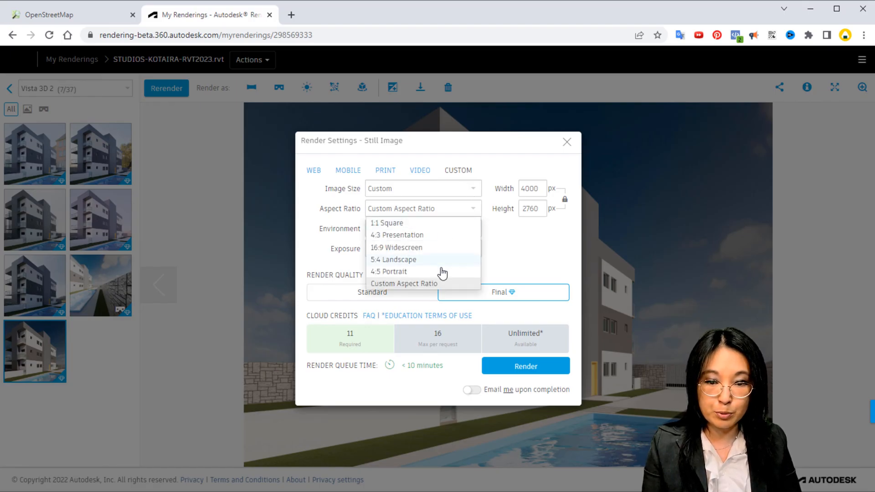
{"action": "left_click", "coordinate": [461, 189]}
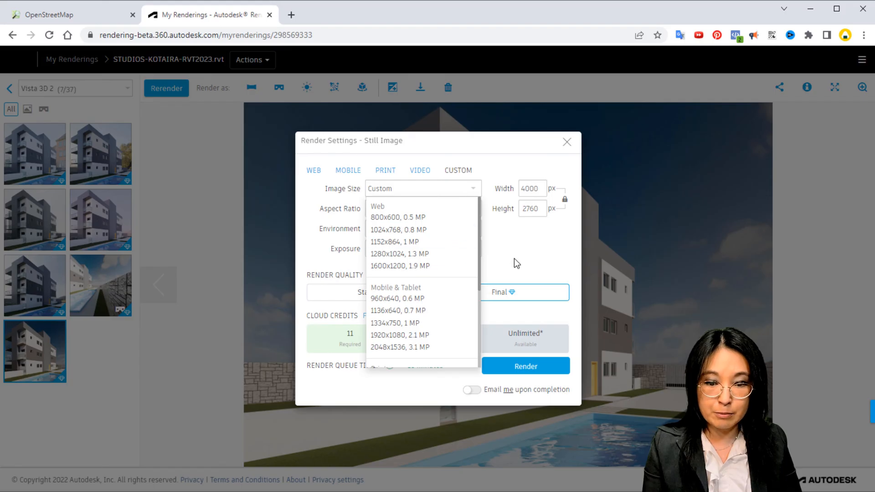
{"action": "left_click", "coordinate": [484, 172]}
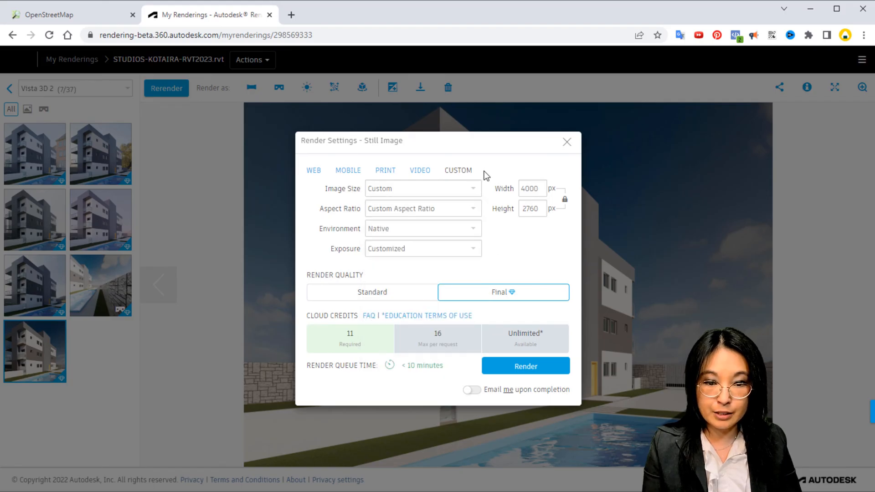
Examine the available environments from Native and Field through Seaport in the still image render settings, keeping Native
{"action": "left_click", "coordinate": [453, 228]}
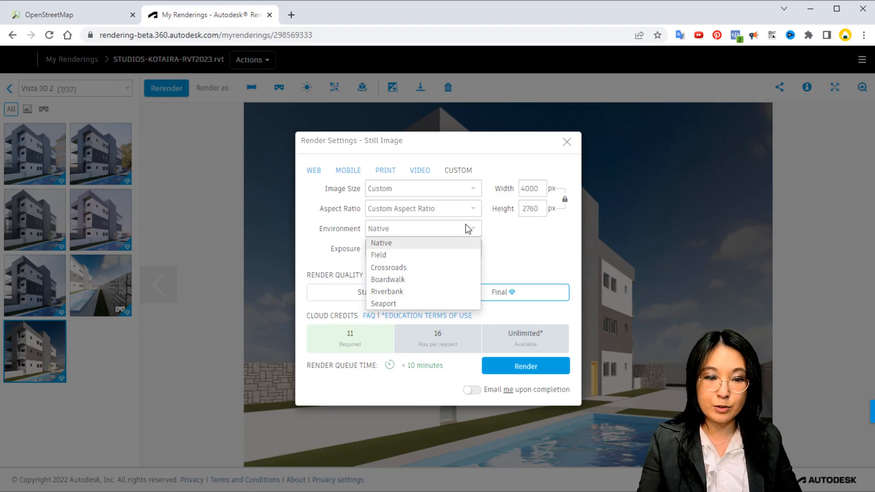
{"action": "left_click", "coordinate": [664, 186]}
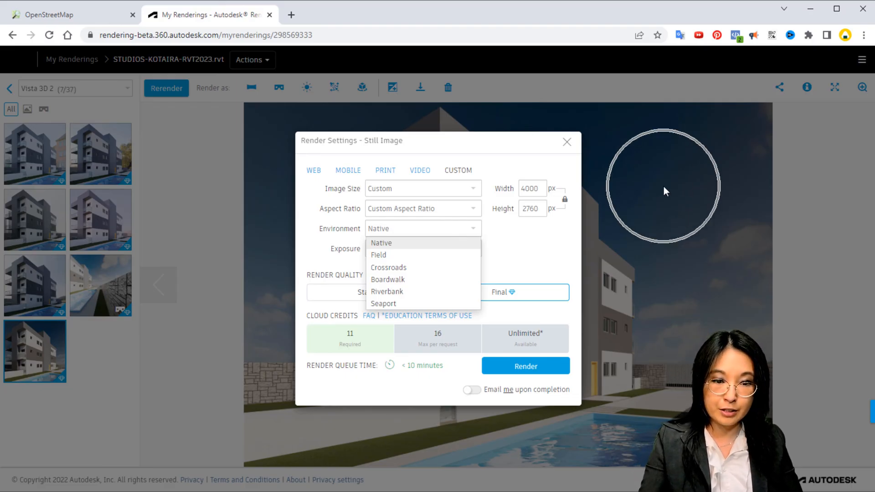
{"action": "left_click", "coordinate": [252, 172]}
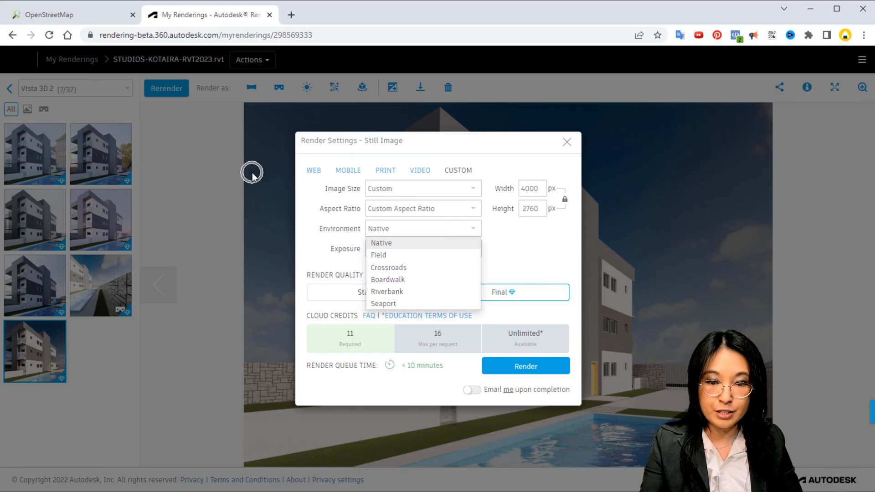
{"action": "left_click", "coordinate": [401, 255]}
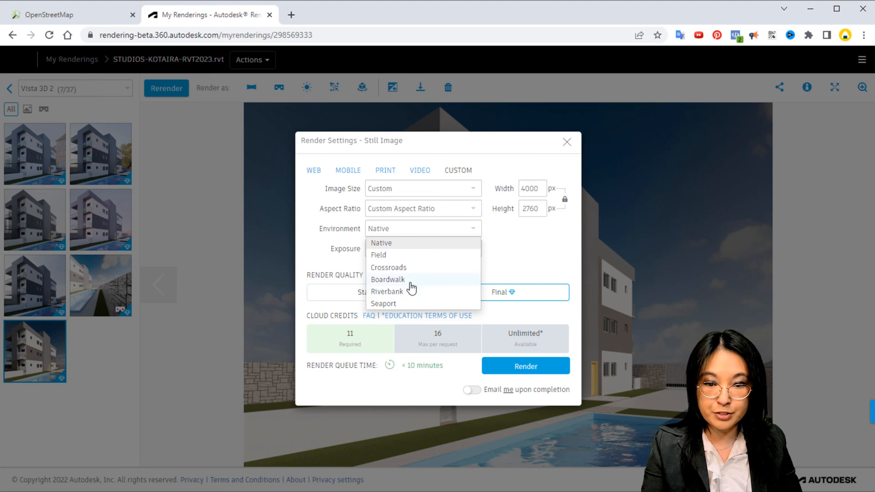
{"action": "left_click", "coordinate": [415, 268]}
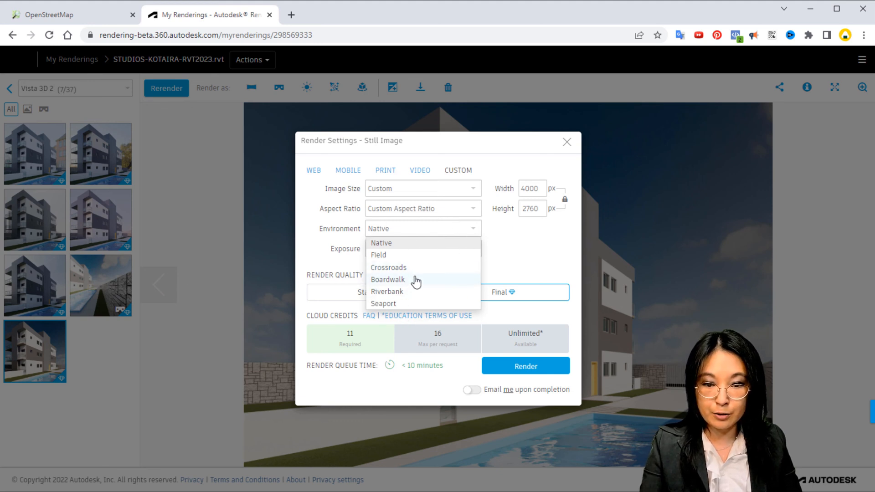
{"action": "left_click", "coordinate": [413, 294]}
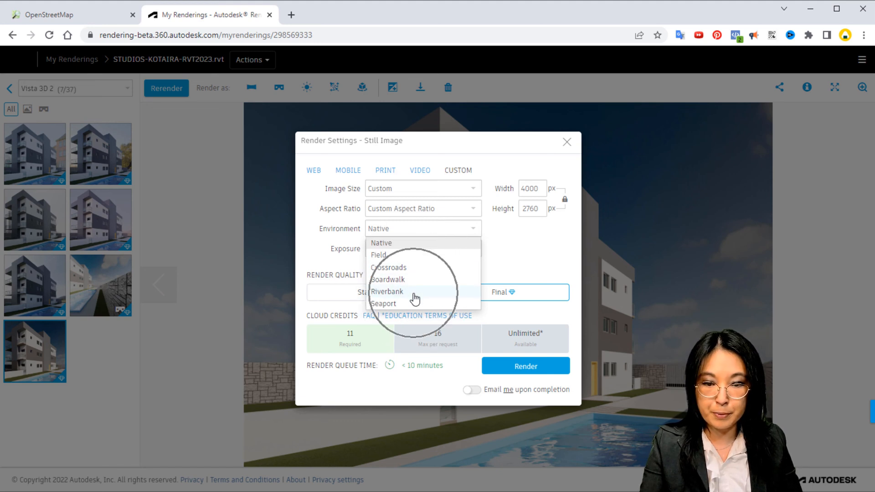
{"action": "left_click", "coordinate": [413, 303]}
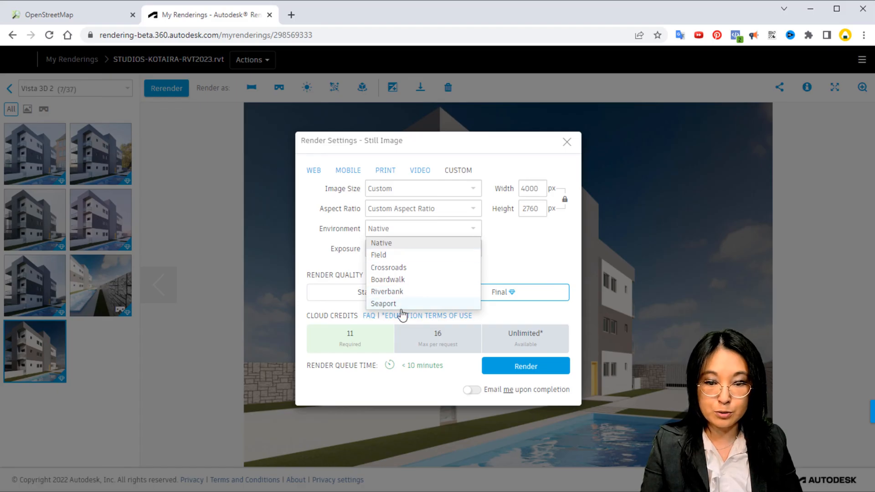
{"action": "left_click", "coordinate": [400, 245]}
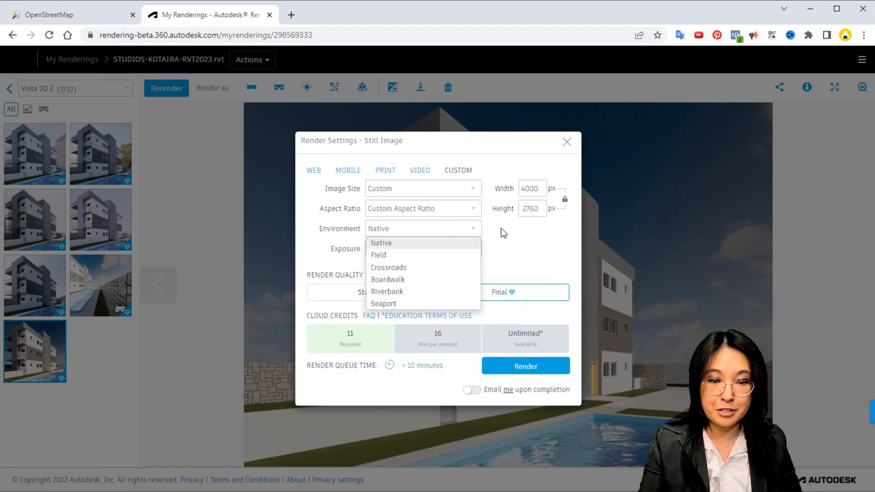
{"action": "left_click", "coordinate": [512, 256]}
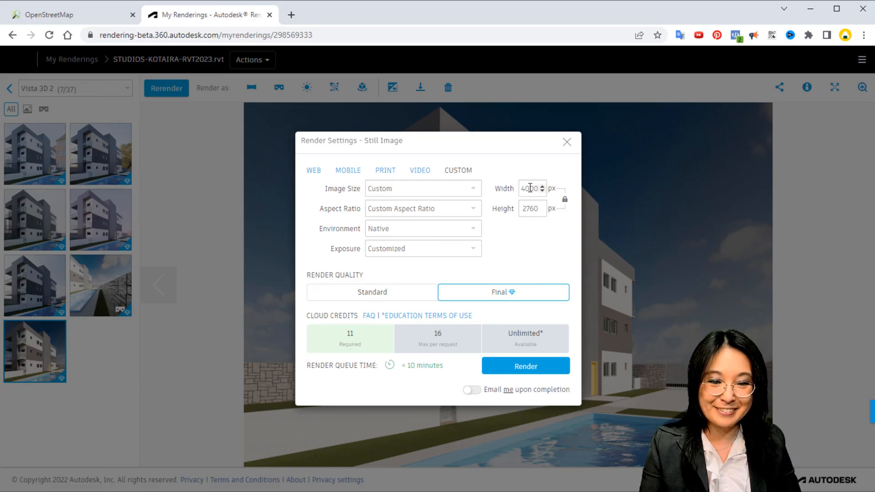
Set the environment to Field and submit the 4000x2760 px Final quality still for rendering
{"action": "left_click", "coordinate": [454, 228]}
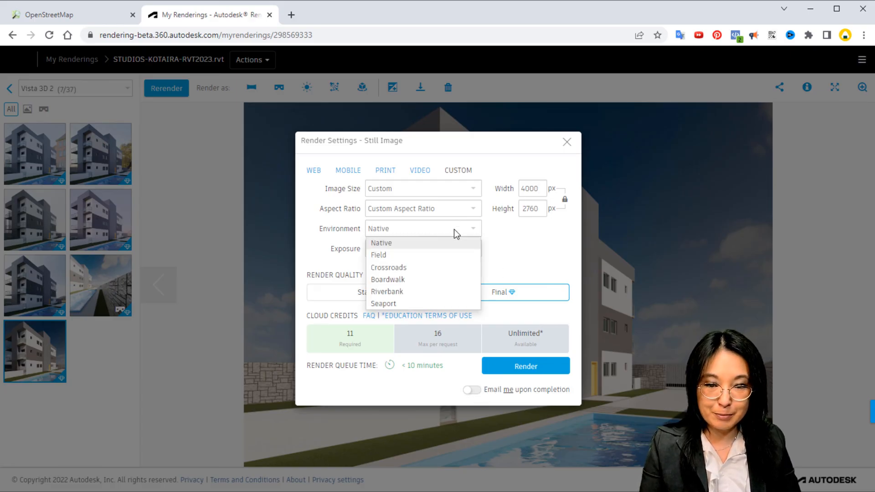
{"action": "left_click", "coordinate": [442, 257]}
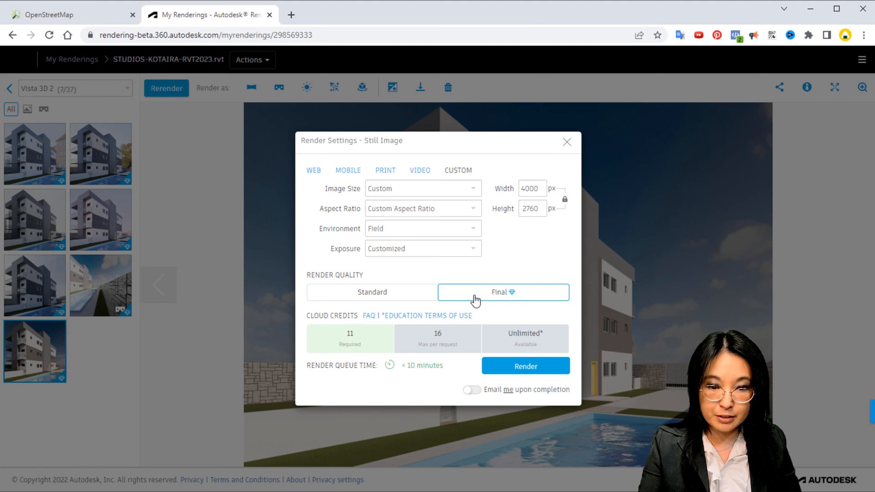
{"action": "left_click", "coordinate": [525, 366]}
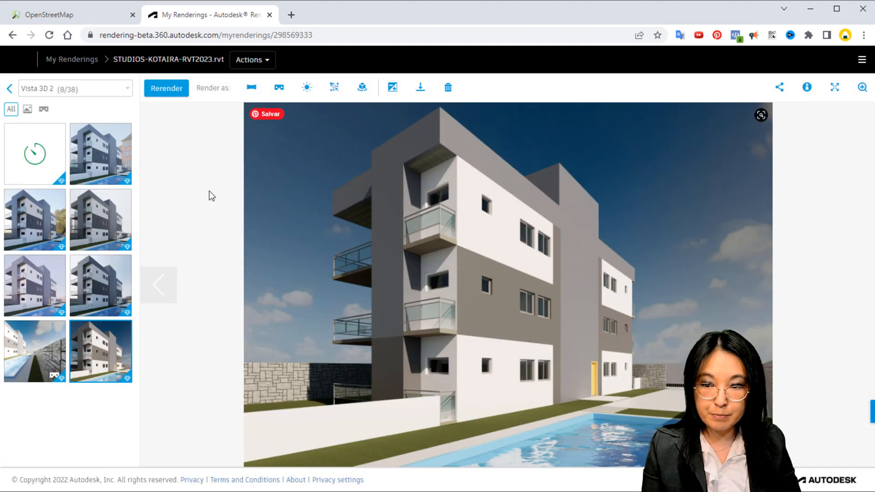
{"action": "mouse_move", "coordinate": [36, 148]}
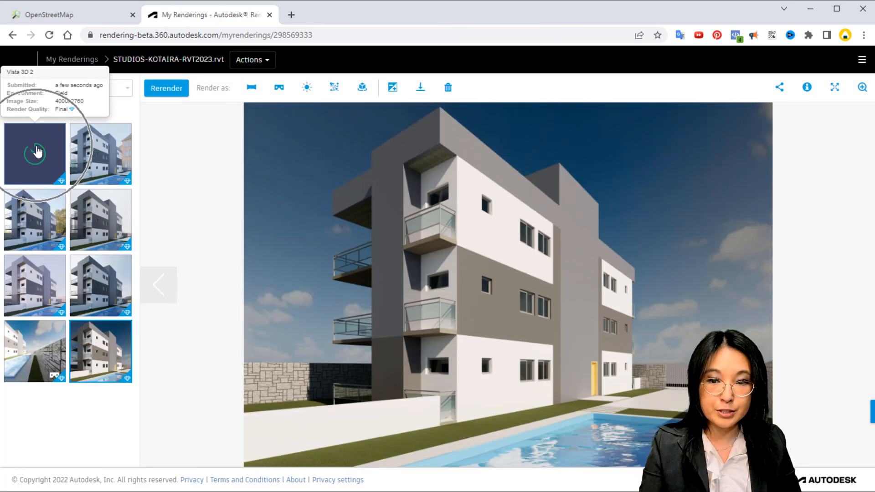
Open post-processing for the Native environment still and choose the Custom preset
{"action": "left_click", "coordinate": [393, 93]}
{"action": "left_click", "coordinate": [288, 171]}
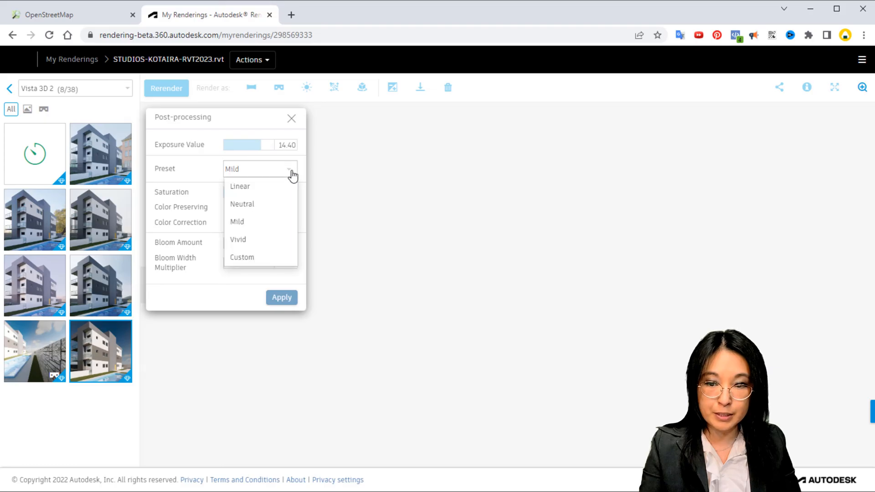
{"action": "left_click", "coordinate": [253, 258]}
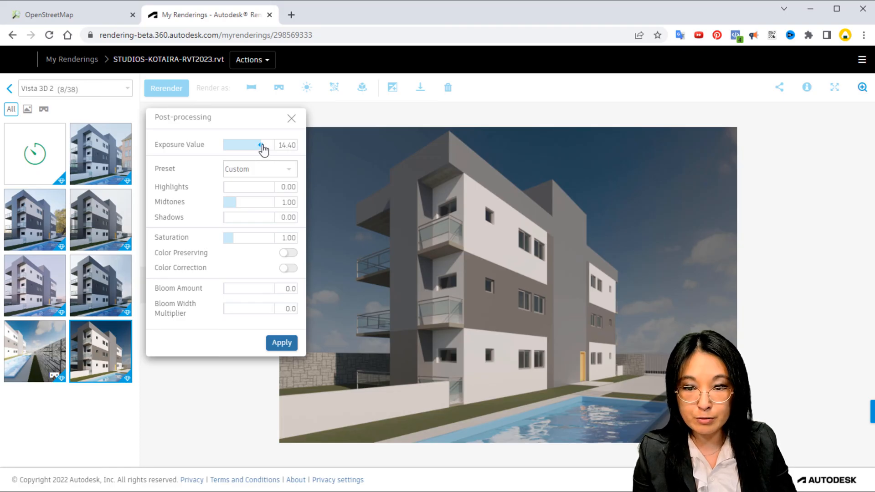
Set Exposure Value to 13.00, Highlights to 0.41, Midtones to 0.89 and Shadows to 1.64 for the still
{"action": "left_click_drag", "start_coordinate": [262, 146], "coordinate": [259, 146]}
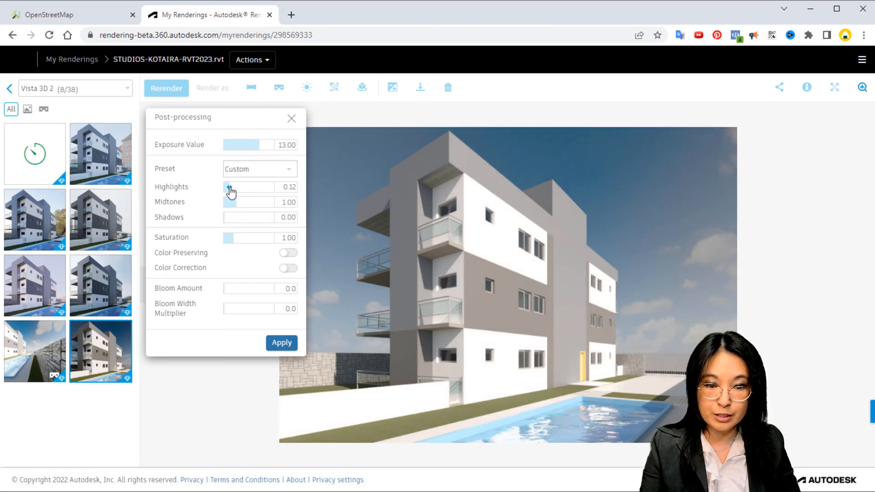
{"action": "left_click_drag", "start_coordinate": [228, 188], "coordinate": [245, 192]}
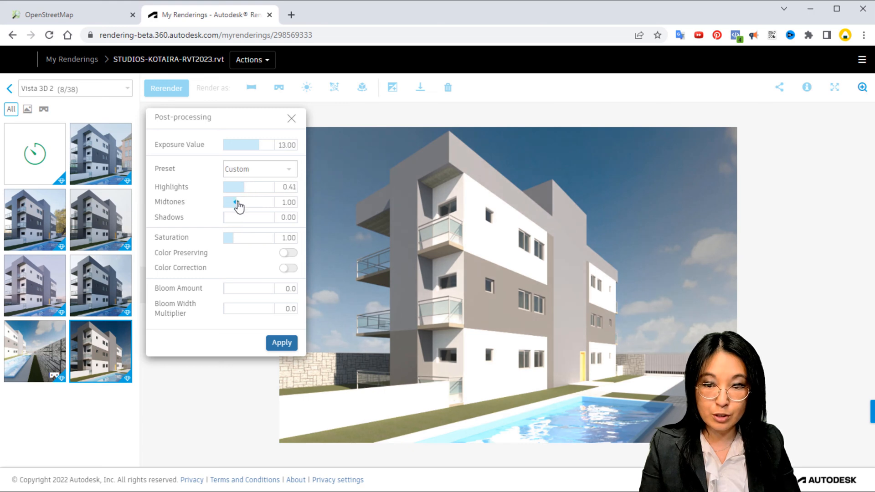
{"action": "mouse_move", "coordinate": [239, 206]}
{"action": "left_mouse_down"}
{"action": "mouse_move", "coordinate": [250, 206]}
{"action": "mouse_move", "coordinate": [229, 205]}
{"action": "mouse_move", "coordinate": [248, 204]}
{"action": "mouse_move", "coordinate": [233, 202]}
{"action": "mouse_move", "coordinate": [236, 228]}
{"action": "mouse_move", "coordinate": [224, 220]}
{"action": "mouse_move", "coordinate": [271, 219]}
{"action": "mouse_move", "coordinate": [223, 221]}
{"action": "mouse_move", "coordinate": [246, 217]}
{"action": "left_mouse_up"}
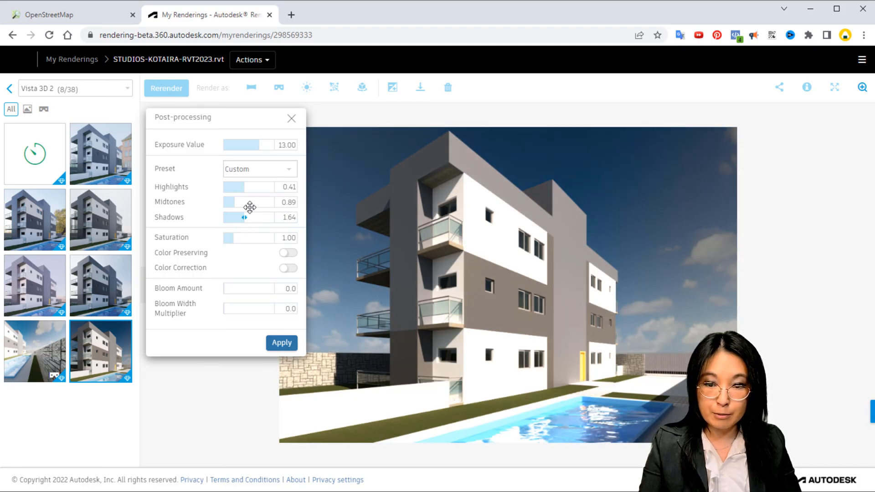
Turn on Color Preserving in the post-processing of the Native environment still
{"action": "key", "text": "ctrl"}
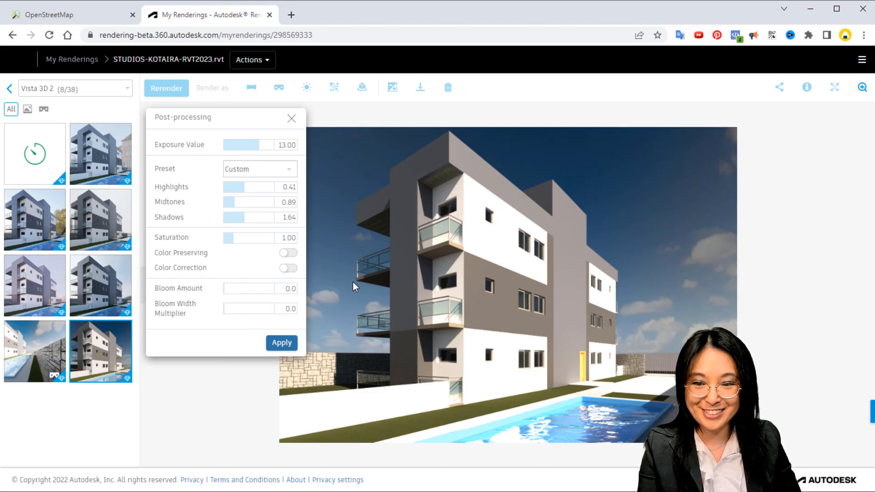
{"action": "left_click", "coordinate": [284, 255]}
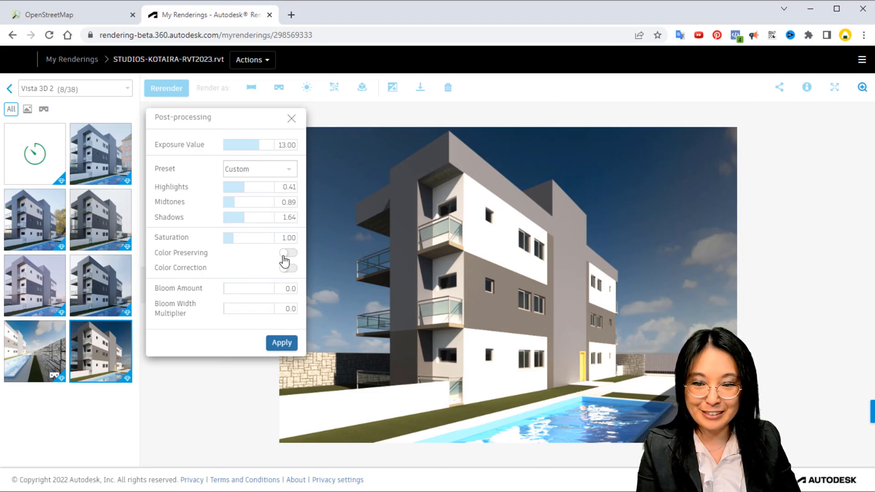
{"action": "left_click", "coordinate": [286, 275]}
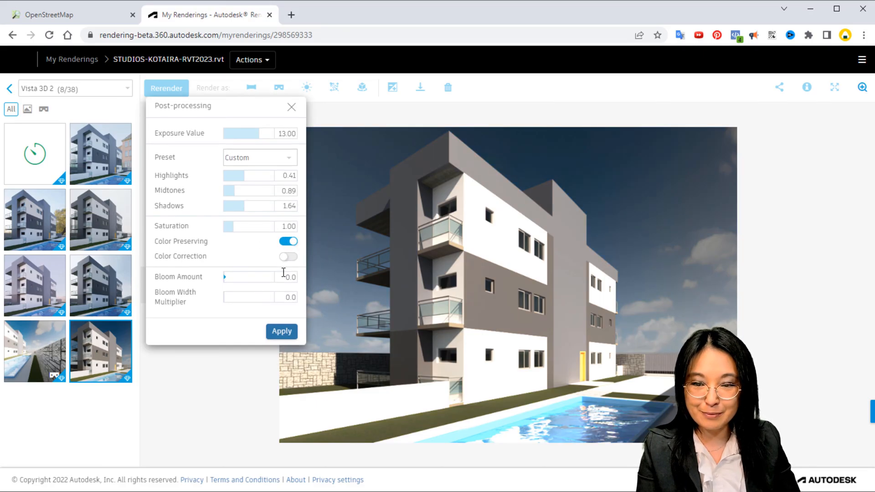
Turn on Color Correction for the still and set its White Point to 6500
{"action": "left_click", "coordinate": [285, 260]}
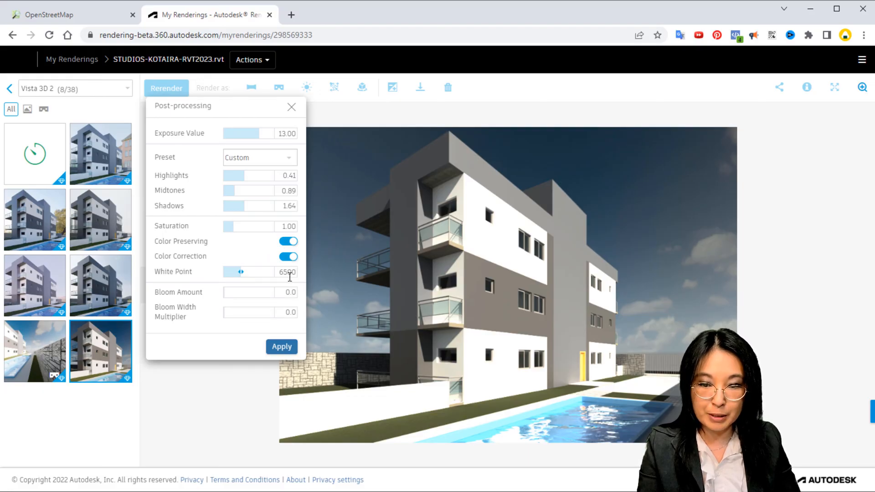
{"action": "mouse_move", "coordinate": [241, 272]}
{"action": "left_mouse_down"}
{"action": "mouse_move", "coordinate": [230, 274]}
{"action": "mouse_move", "coordinate": [250, 274]}
{"action": "left_mouse_up"}
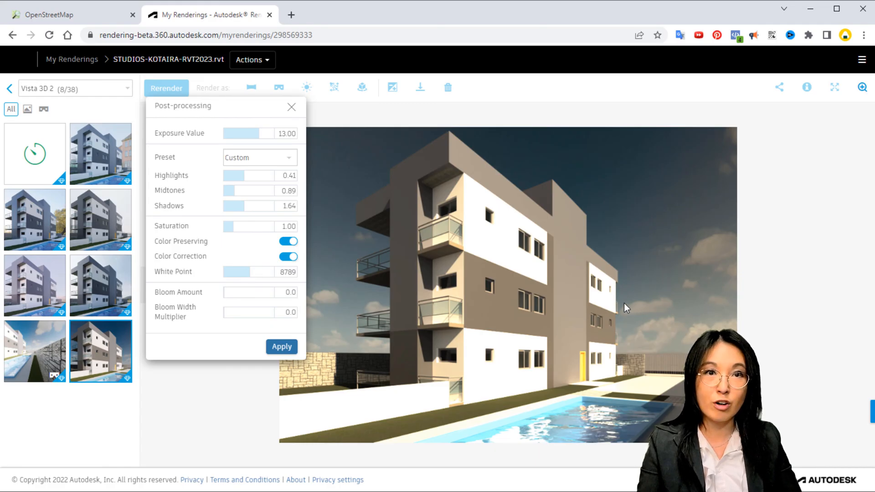
{"action": "left_click_drag", "start_coordinate": [254, 279], "coordinate": [237, 277]}
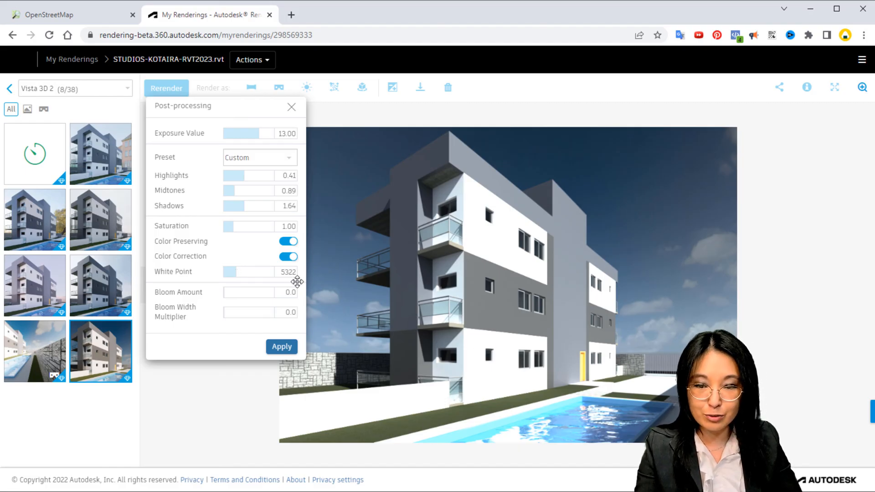
{"action": "double_click", "coordinate": [286, 272]}
{"action": "type", "text": "6500"}
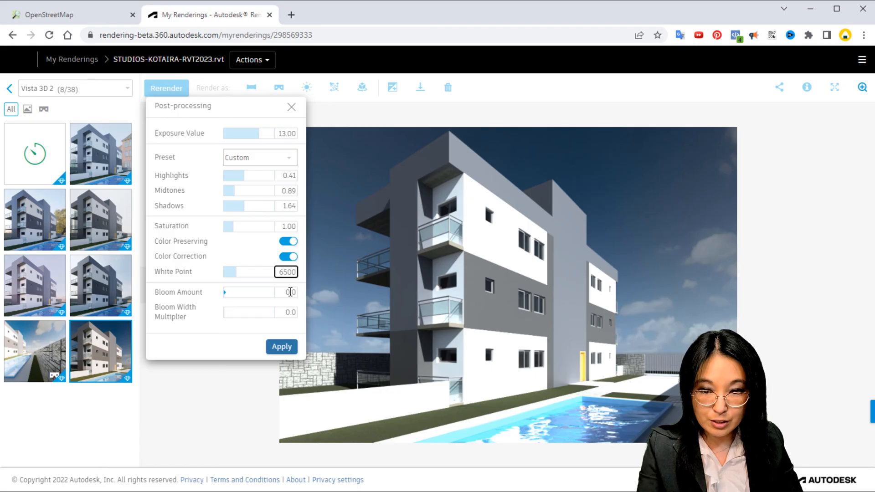
{"action": "key", "text": "Tab"}
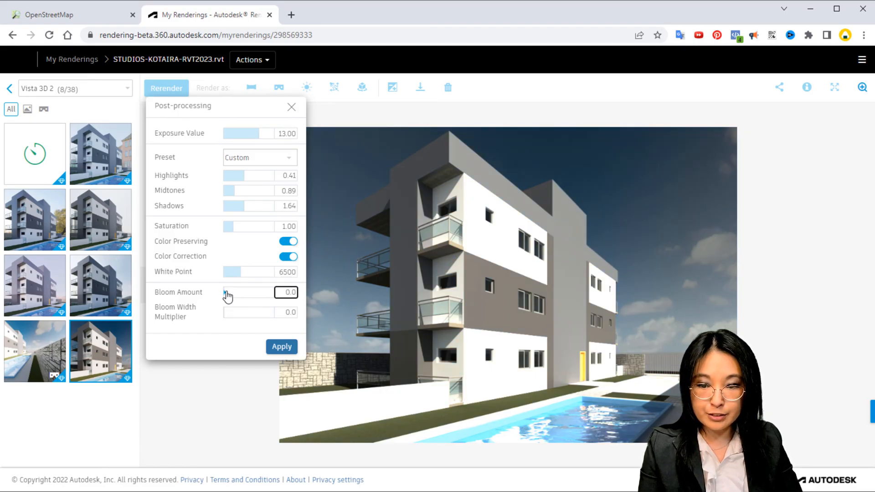
Add a bloom effect to the still with Bloom Amount 0.2 and Bloom Width Multiplier 2.2
{"action": "left_click_drag", "start_coordinate": [225, 293], "coordinate": [249, 315]}
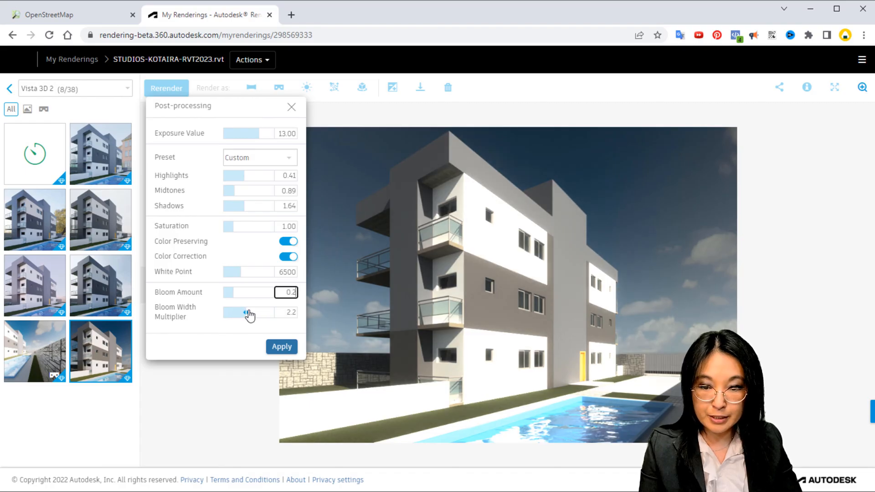
{"action": "left_click", "coordinate": [289, 312]}
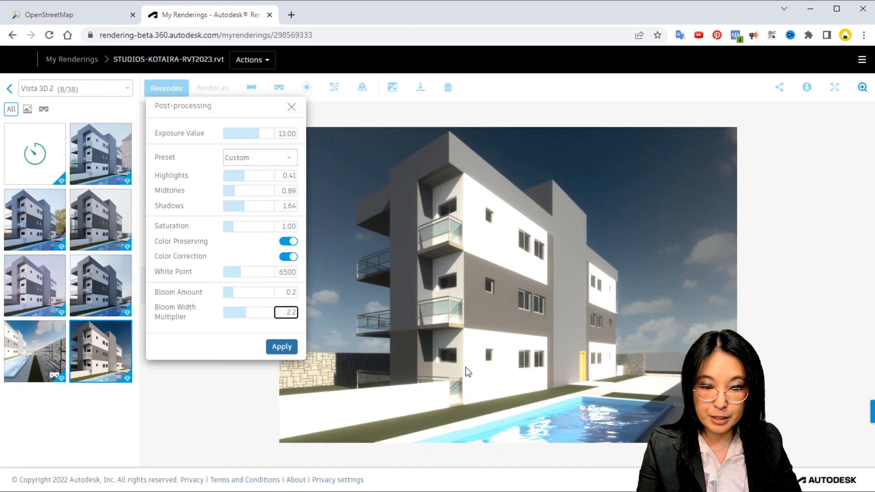
{"action": "left_click", "coordinate": [451, 389]}
{"action": "left_click", "coordinate": [483, 239]}
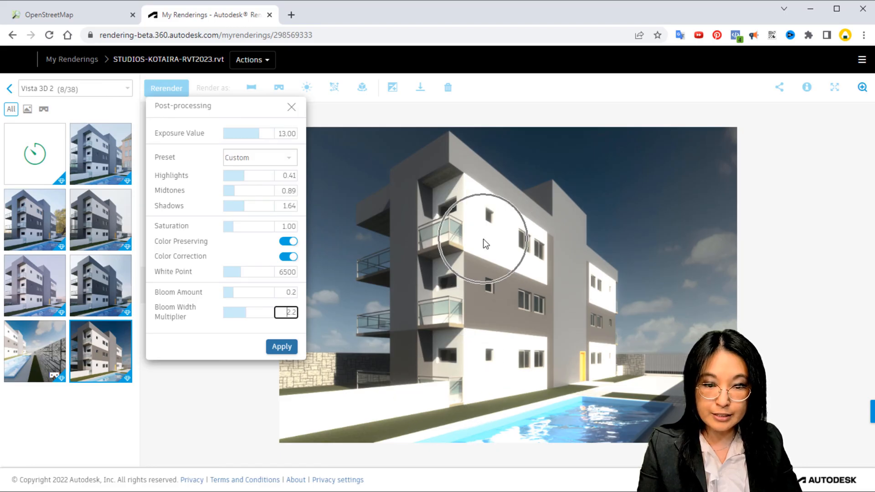
{"action": "left_click", "coordinate": [598, 279]}
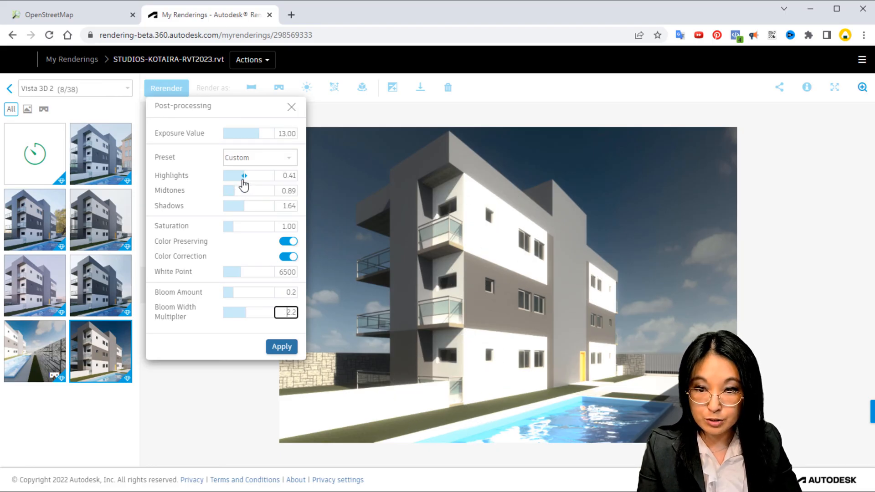
Raise the still's Highlights to 0.60 and check the effect on the white walls and ground
{"action": "left_click_drag", "start_coordinate": [245, 177], "coordinate": [254, 178]}
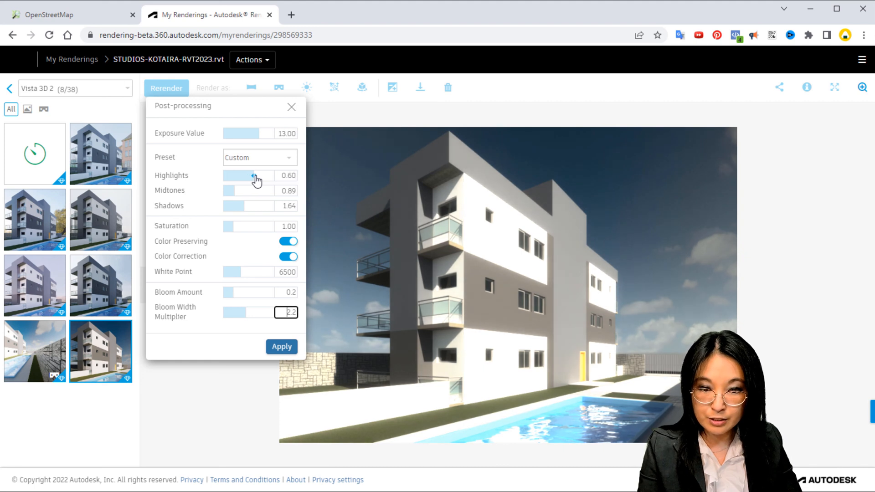
{"action": "left_click", "coordinate": [513, 239]}
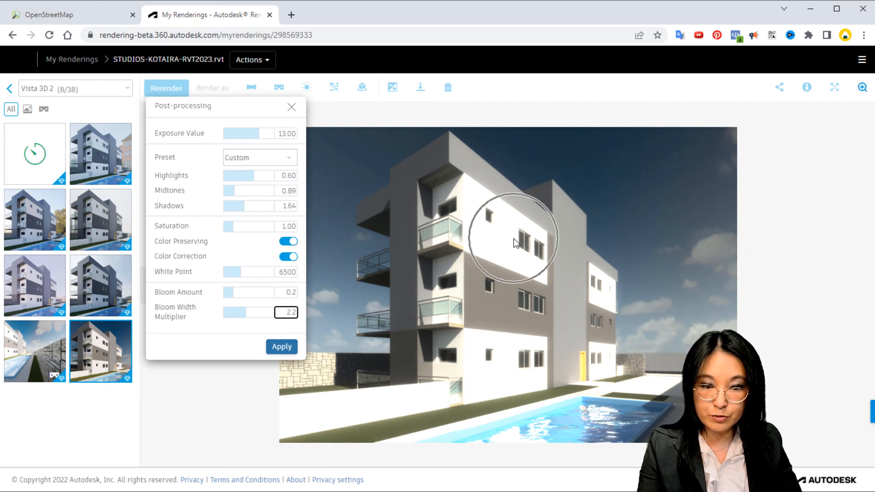
{"action": "left_click", "coordinate": [519, 363]}
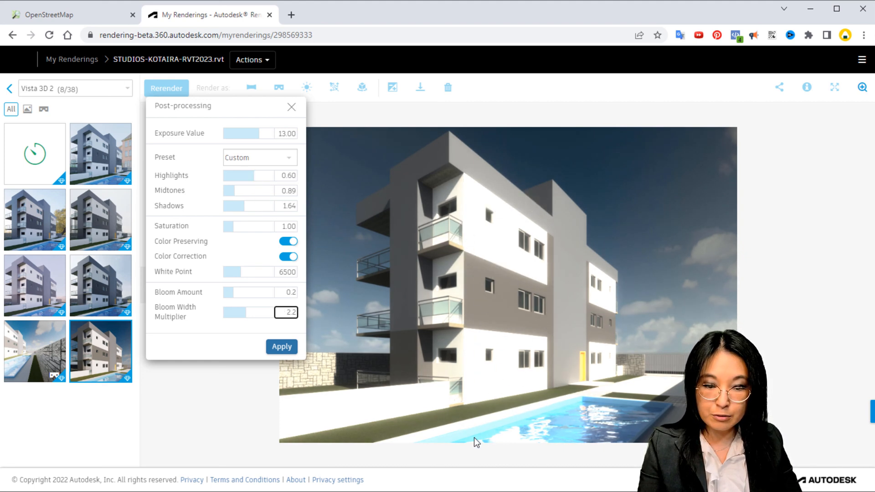
{"action": "left_click", "coordinate": [507, 438]}
{"action": "left_click", "coordinate": [393, 408]}
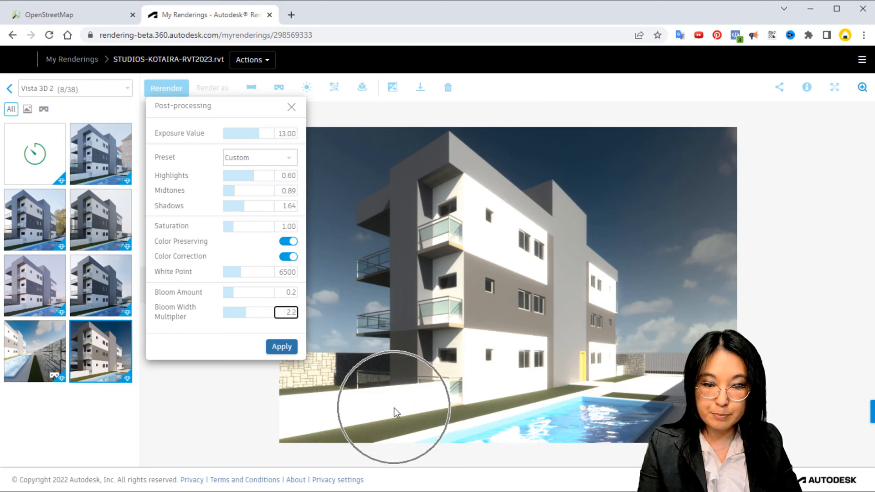
{"action": "left_click", "coordinate": [509, 390]}
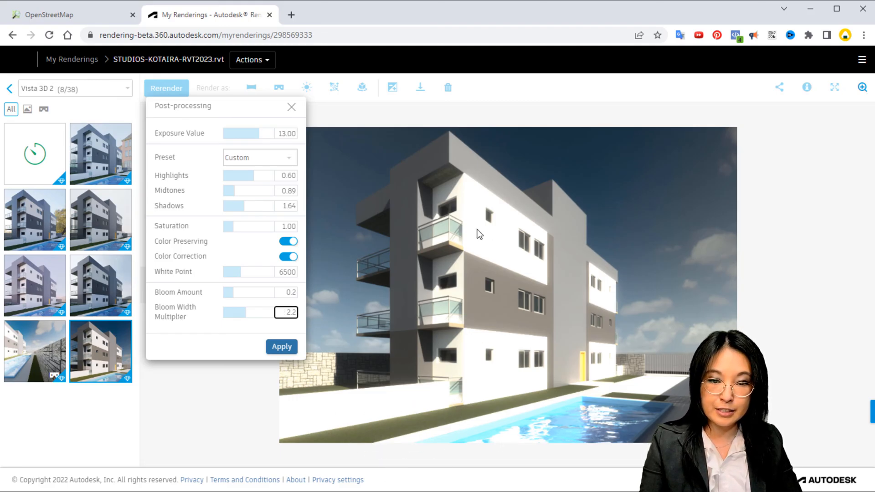
{"action": "left_click", "coordinate": [481, 246]}
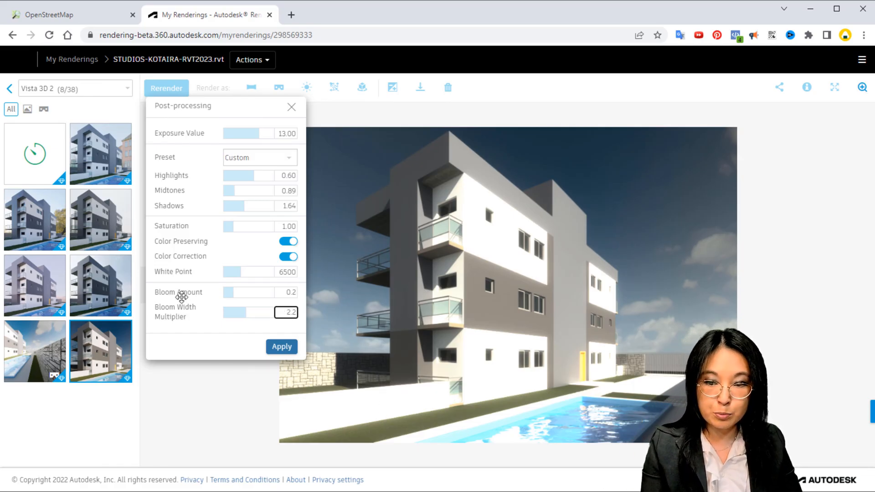
Set Bloom Amount to 0.2 and Bloom Width Multiplier to 2.0, and apply the post-processing to the still
{"action": "left_click_drag", "start_coordinate": [229, 292], "coordinate": [261, 294]}
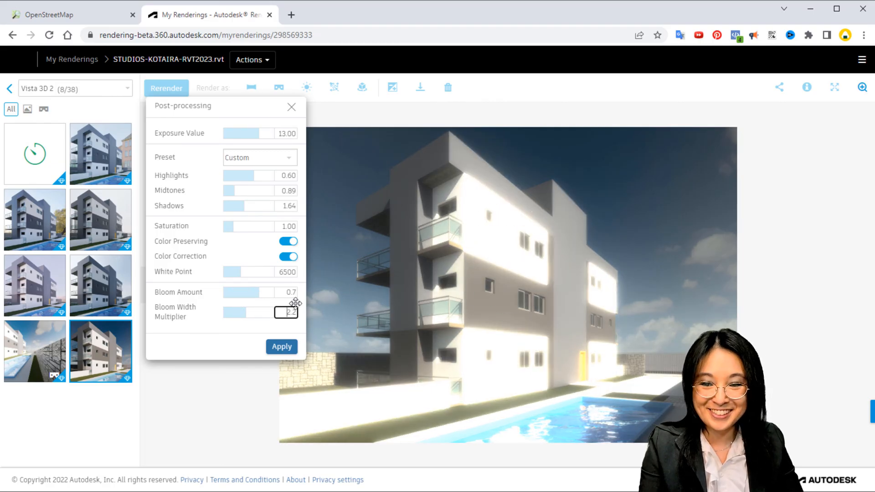
{"action": "left_click_drag", "start_coordinate": [259, 293], "coordinate": [234, 296]}
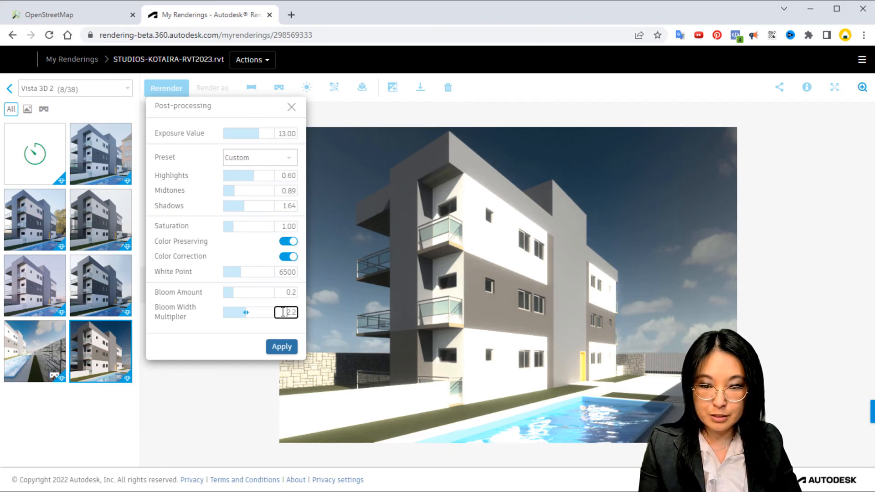
{"action": "left_click_drag", "start_coordinate": [284, 313], "coordinate": [321, 312]}
{"action": "type", "text": "2"}
{"action": "left_click", "coordinate": [294, 291]}
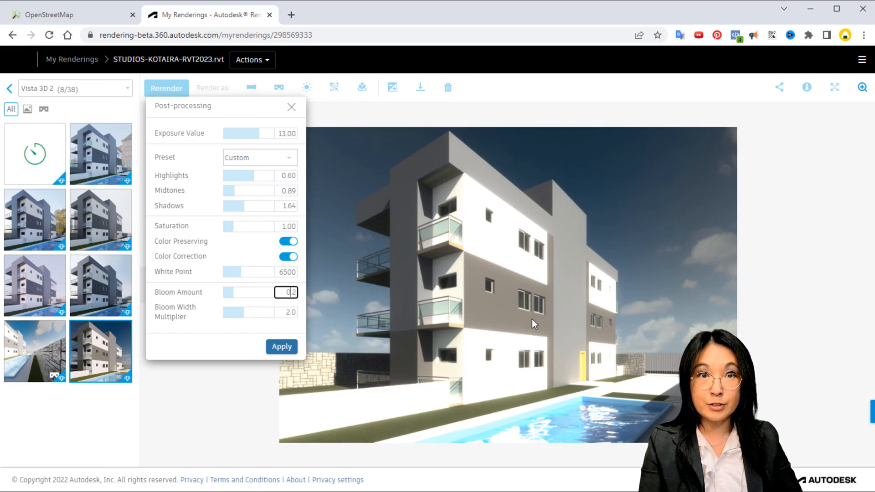
{"action": "left_click", "coordinate": [281, 347]}
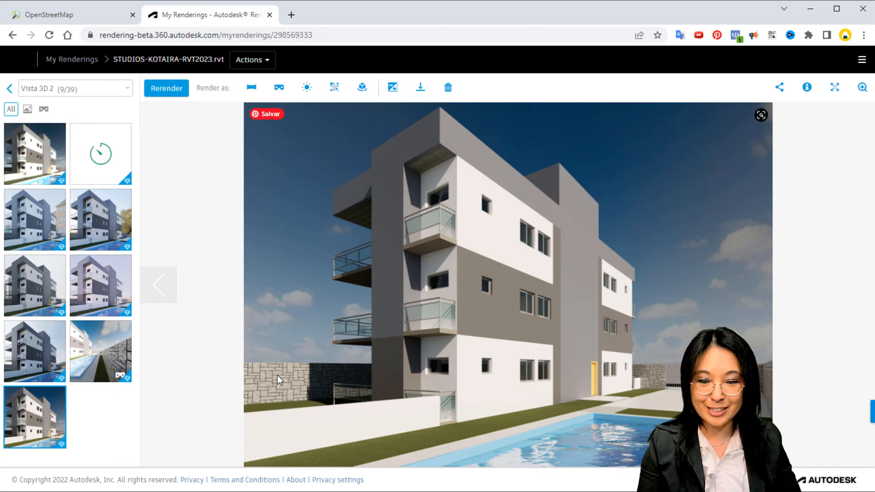
Switch to Revit, show the Render in Cloud introduction from the Vista 3D 1 view and dismiss it
{"action": "left_click", "coordinate": [150, 491]}
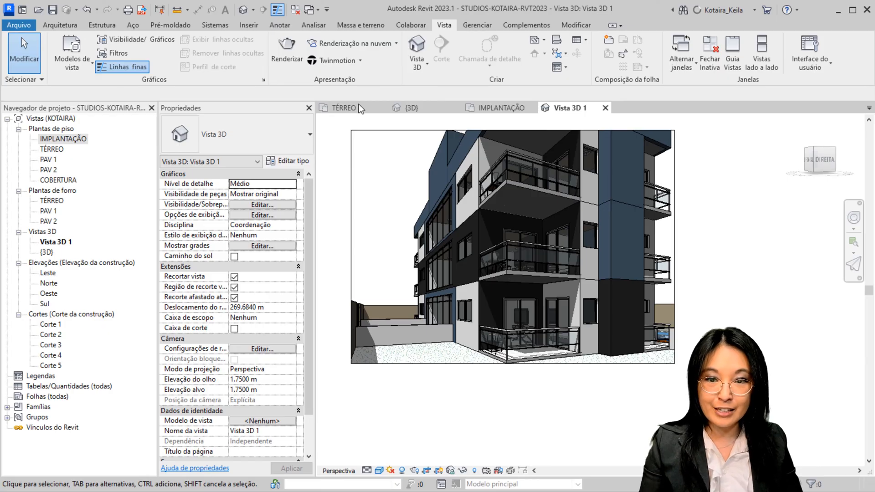
{"action": "left_click", "coordinate": [368, 52]}
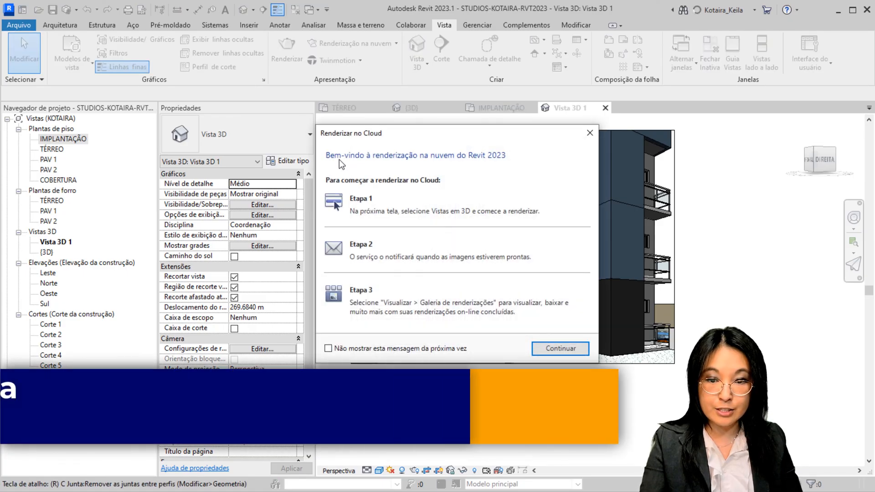
{"action": "left_click", "coordinate": [591, 137]}
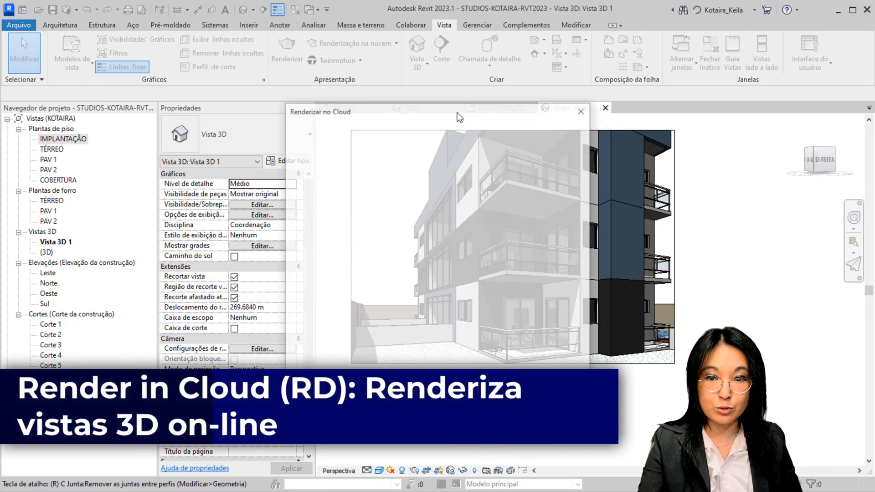
{"action": "left_click", "coordinate": [583, 113]}
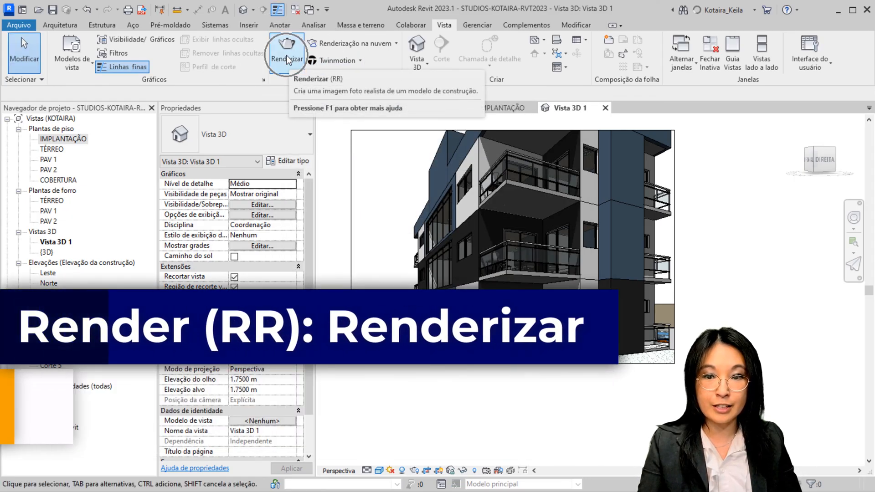
Review the local Render settings for Vista 3D 1, including quality, output resolution, lighting and background, and close them without rendering
{"action": "left_click", "coordinate": [287, 58]}
{"action": "left_click", "coordinate": [552, 146]}
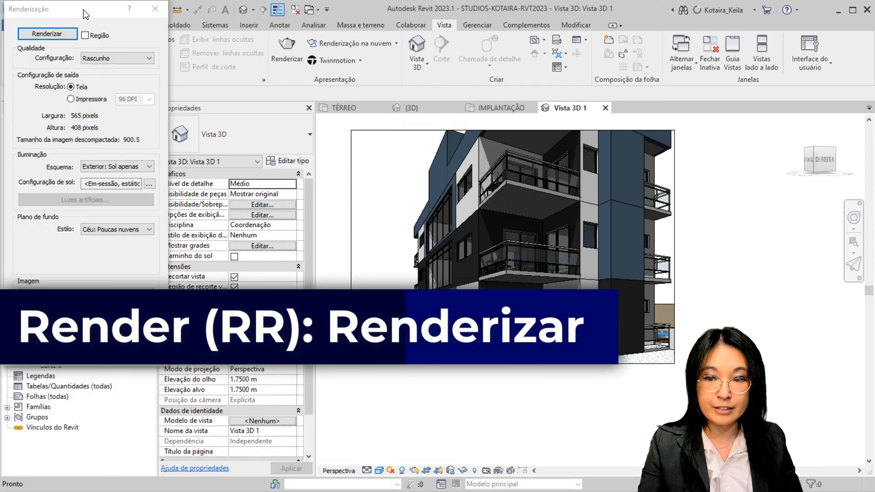
{"action": "left_click_drag", "start_coordinate": [83, 9], "coordinate": [396, 92]}
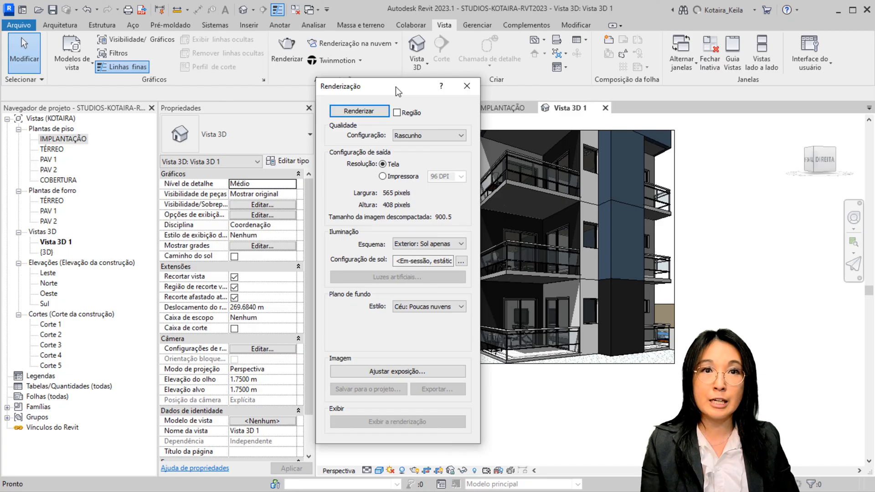
{"action": "left_click_drag", "start_coordinate": [395, 91], "coordinate": [393, 93]}
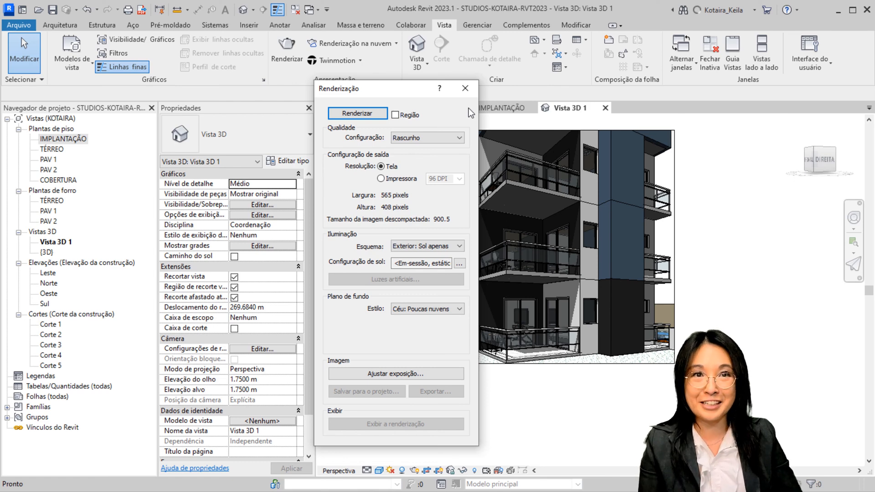
{"action": "left_click", "coordinate": [465, 88]}
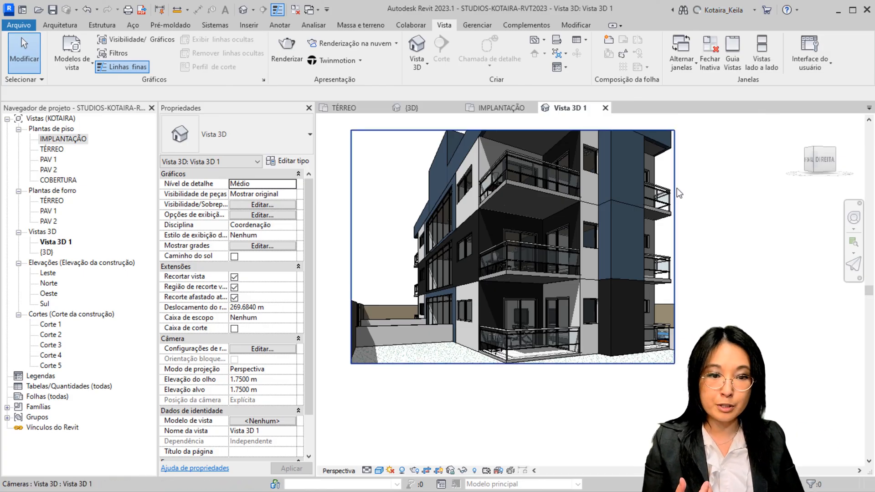
{"action": "middle_click_drag", "start_coordinate": [688, 191], "coordinate": [738, 203]}
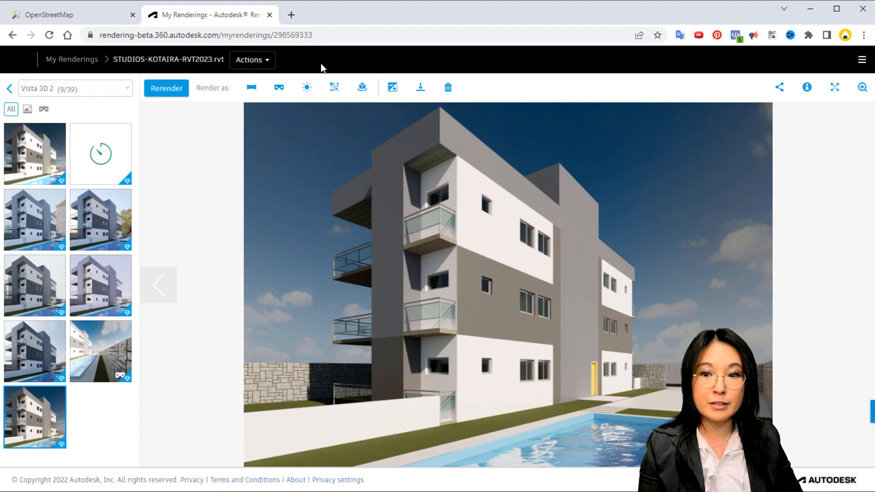
Return to the My Renderings overview in the browser and look over the rendered projects
{"action": "left_click", "coordinate": [72, 59]}
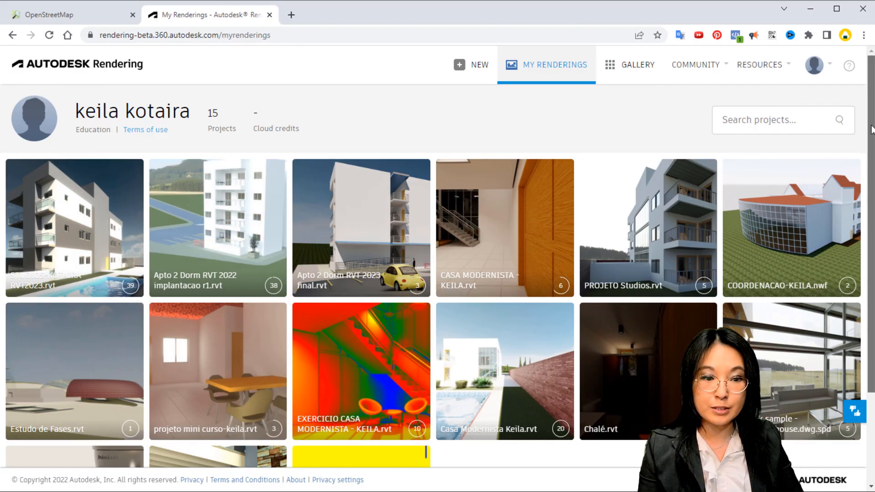
{"action": "left_click_drag", "start_coordinate": [867, 132], "coordinate": [862, 82]}
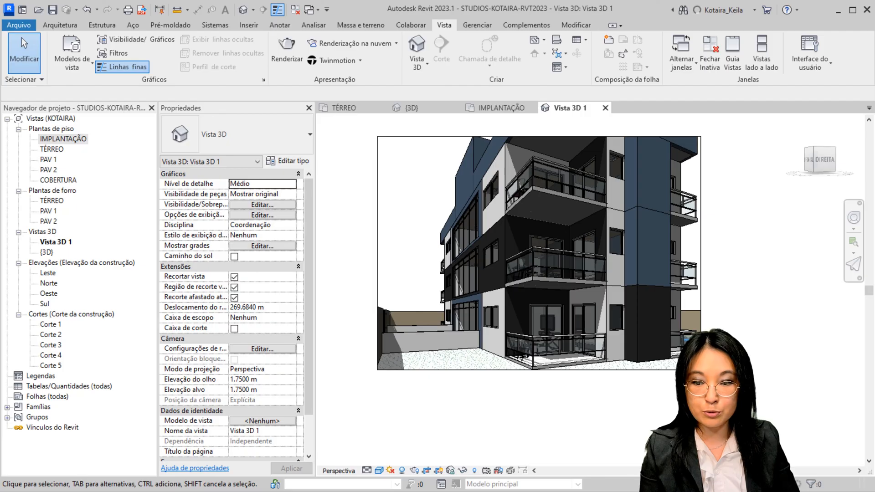
Switch to Revit, rename the Vista 3D 1 camera view as PERSPECTIVA EXTERNA 1 and save the project
{"action": "left_click", "coordinate": [61, 242]}
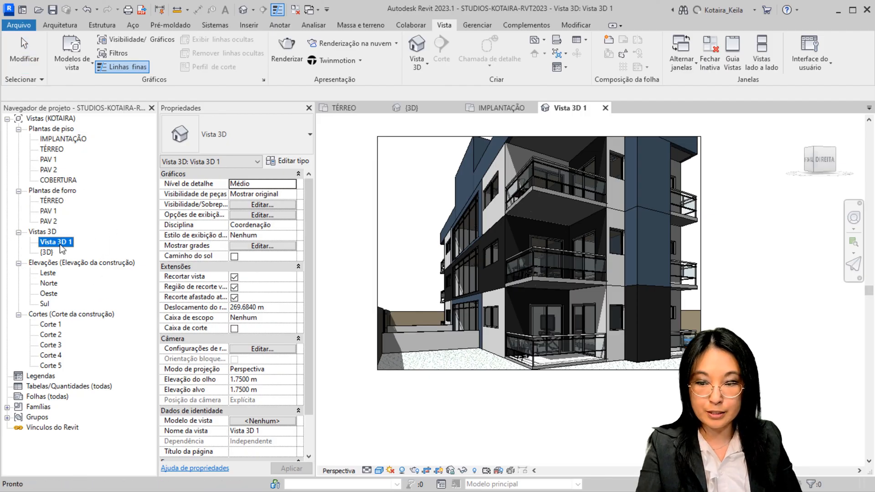
{"action": "left_click", "coordinate": [61, 243]}
{"action": "type", "text": "PERS"}
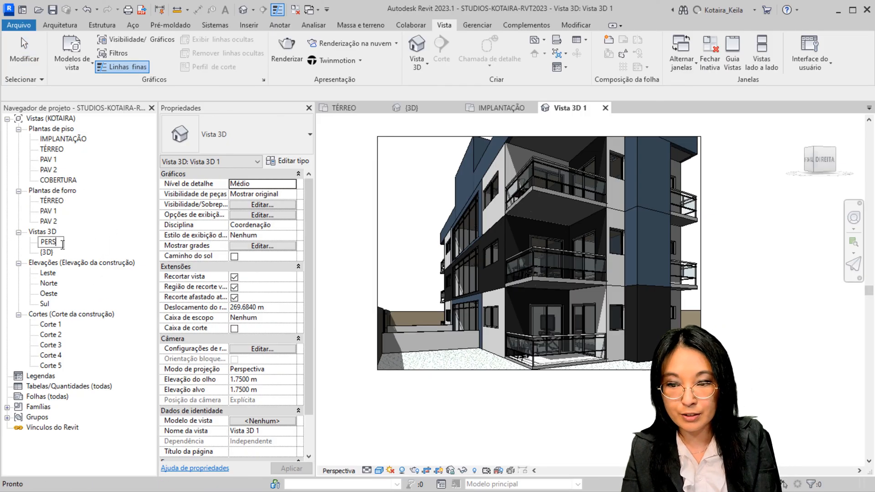
{"action": "type", "text": "PECTIVA EXTERNA"}
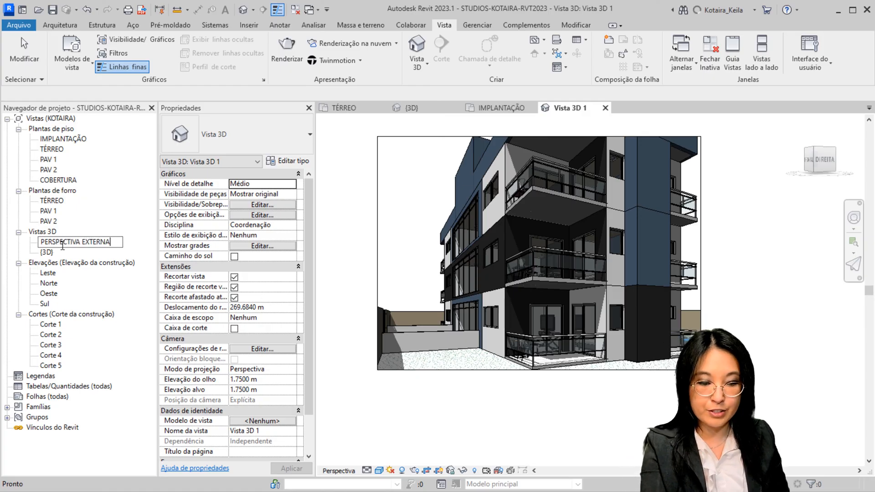
{"action": "type", "text": " 1"}
{"action": "key", "text": "Return"}
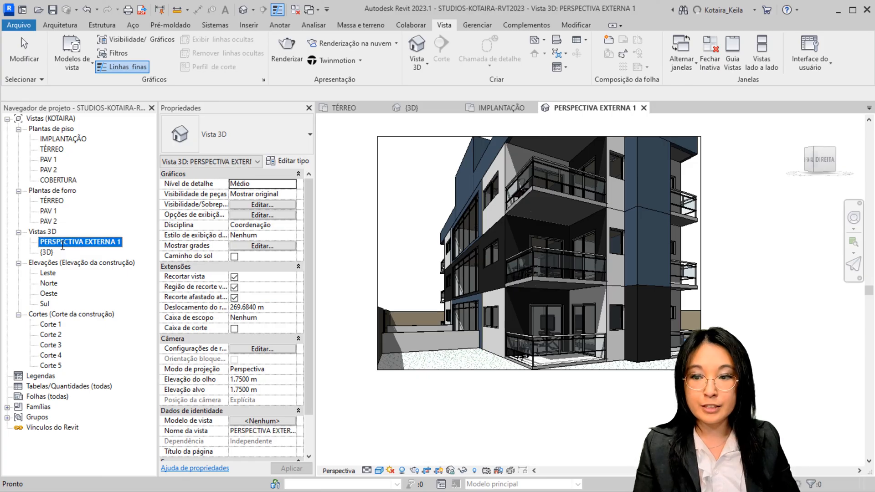
{"action": "left_click", "coordinate": [53, 10]}
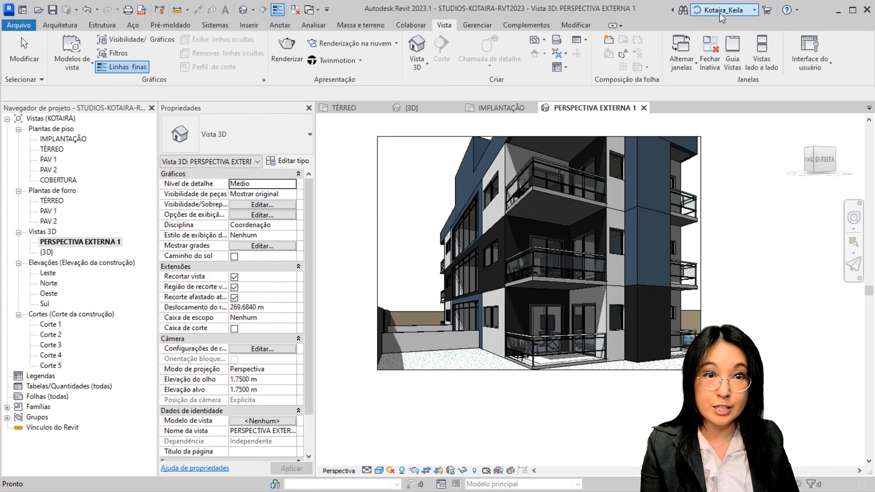
Close the open PERSPECTIVA EXTERNA 1 and IMPLANTAÇÃO views
{"action": "left_click", "coordinate": [644, 108]}
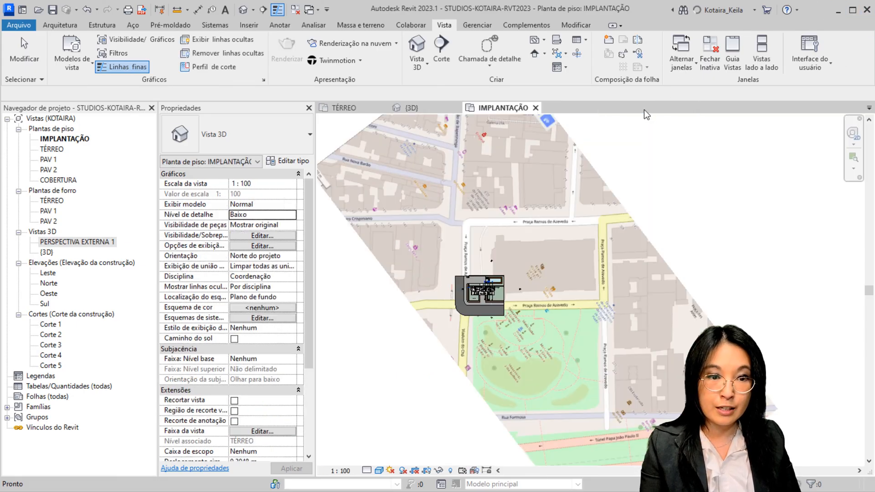
{"action": "left_click", "coordinate": [536, 107]}
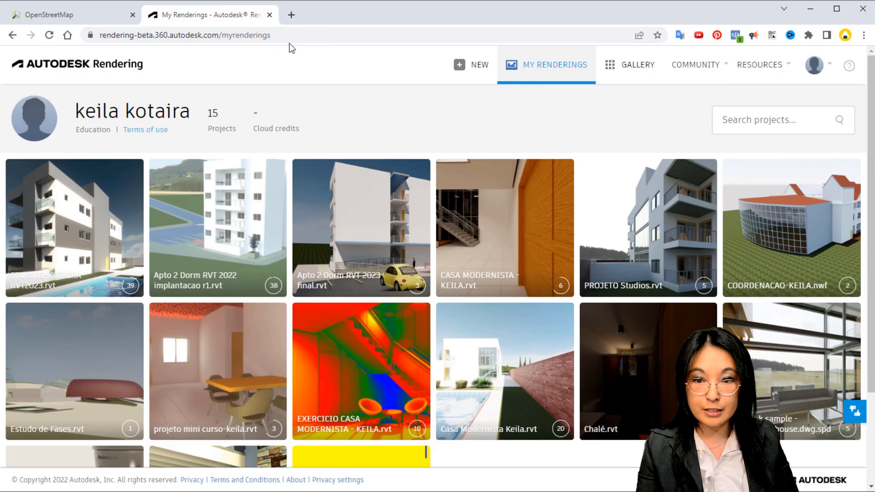
Switch to the browser and select the web address of the My Renderings page
{"action": "left_click", "coordinate": [297, 36]}
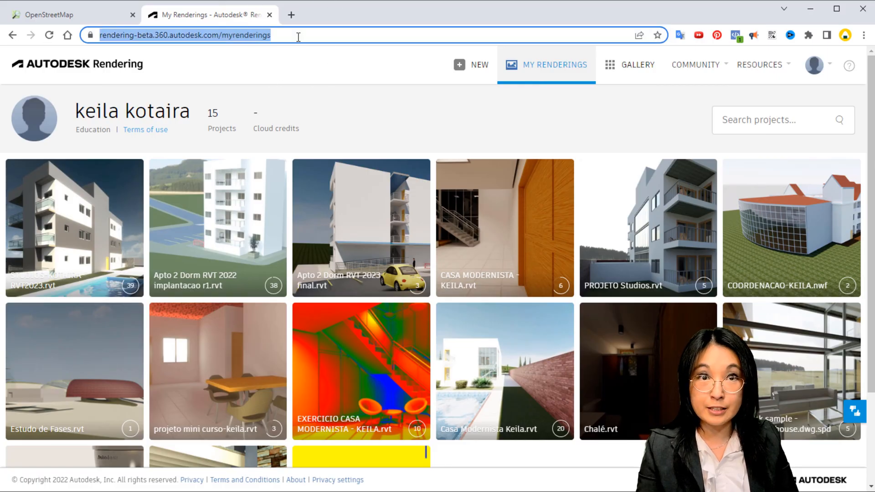